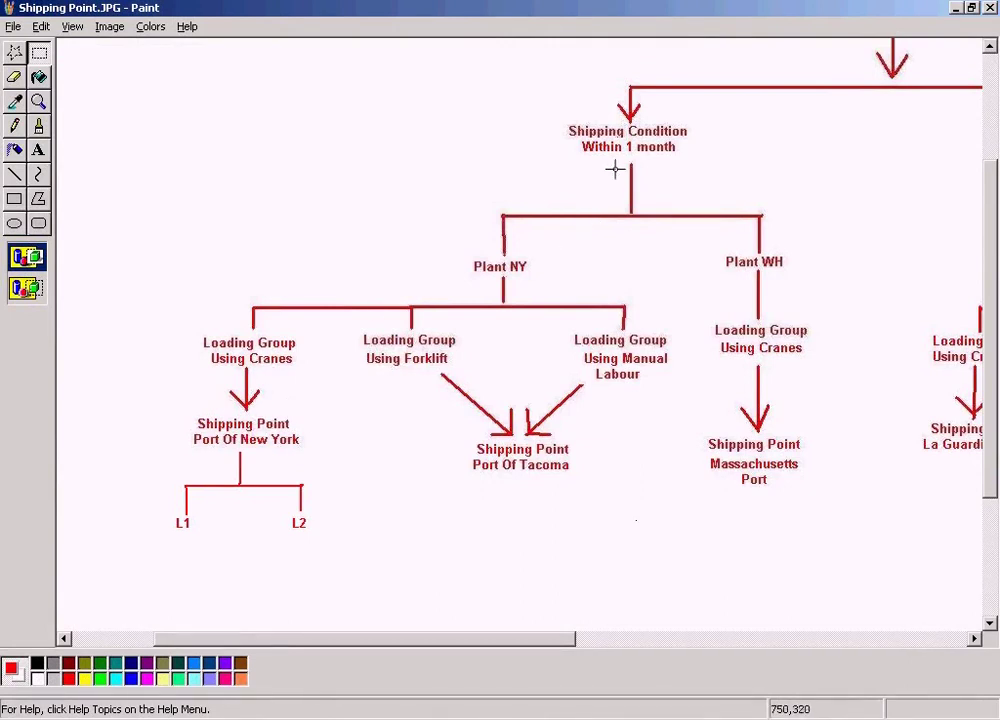
- Check the Shipping Point.JPG diagram in Paint, then bring the SAP Display IMG window forward
left_click(430, 718)
left_click(353, 421)
left_click(430, 718)
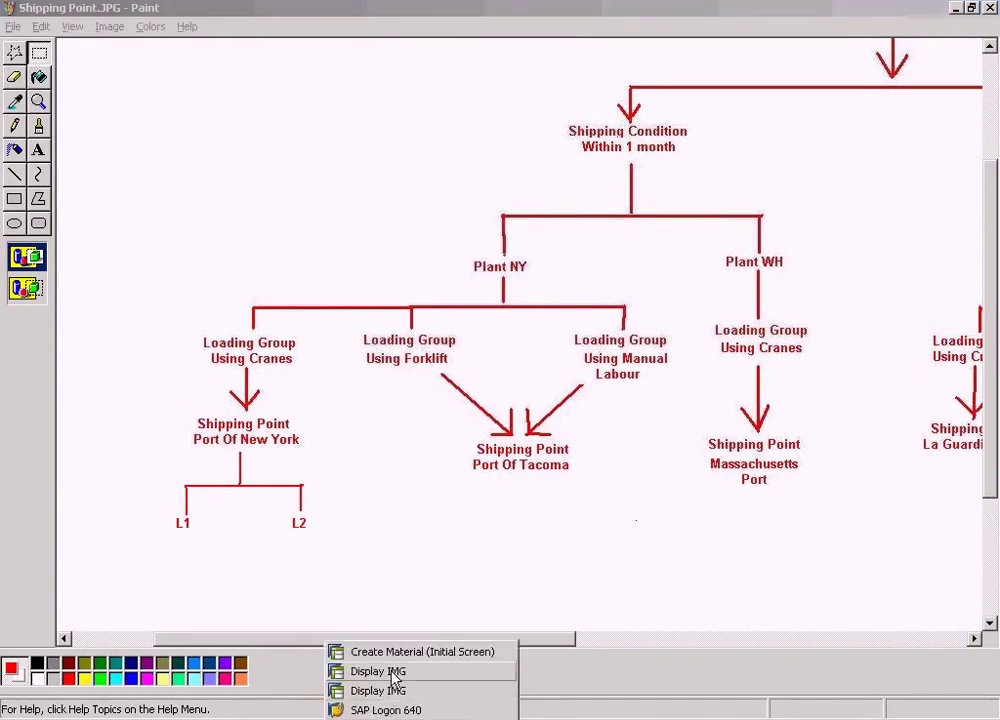
left_click(391, 679)
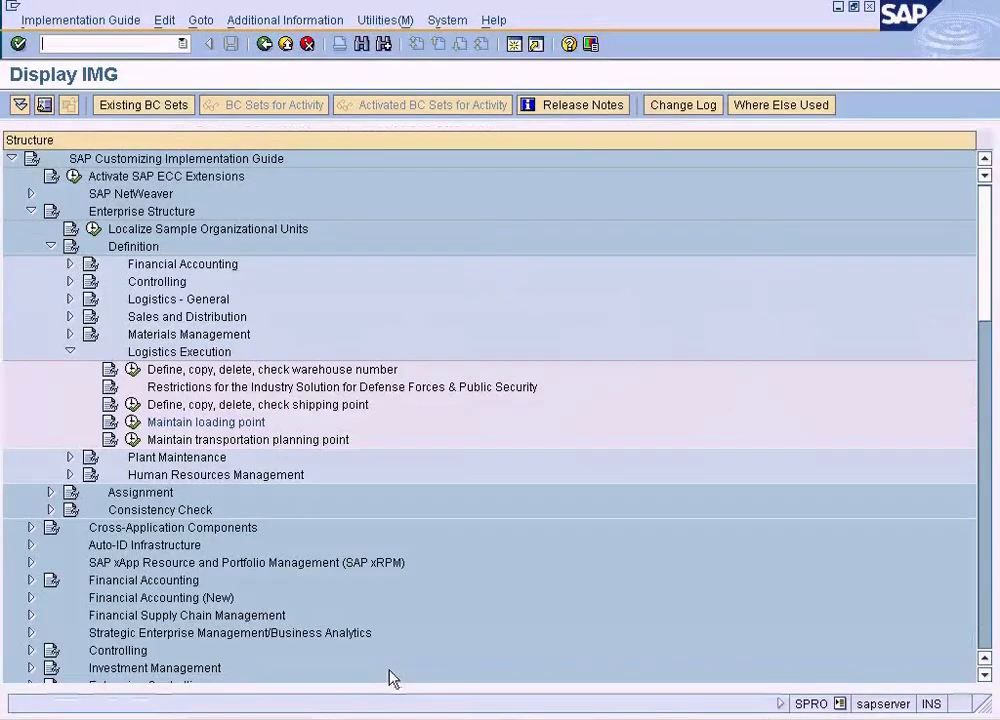
- Navigate Logistics Execution > Shipping > Basic Shipping Functions > Shipping Point Determination and execute Assign Shipping Points
left_click(71, 353)
left_click(30, 211)
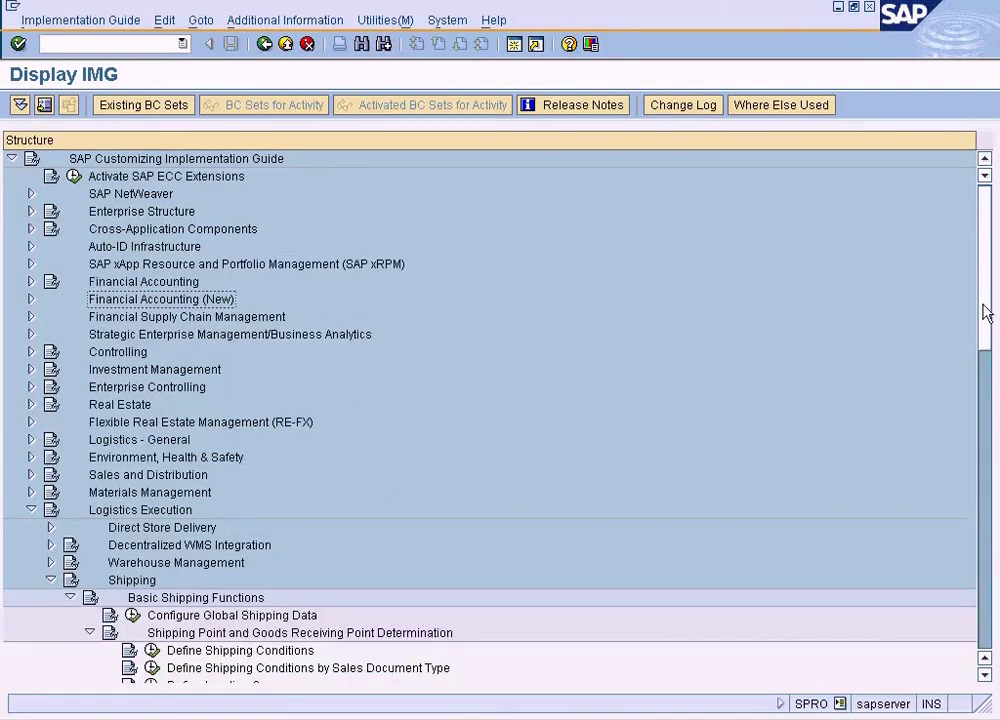
left_click_drag(984, 307, 984, 383)
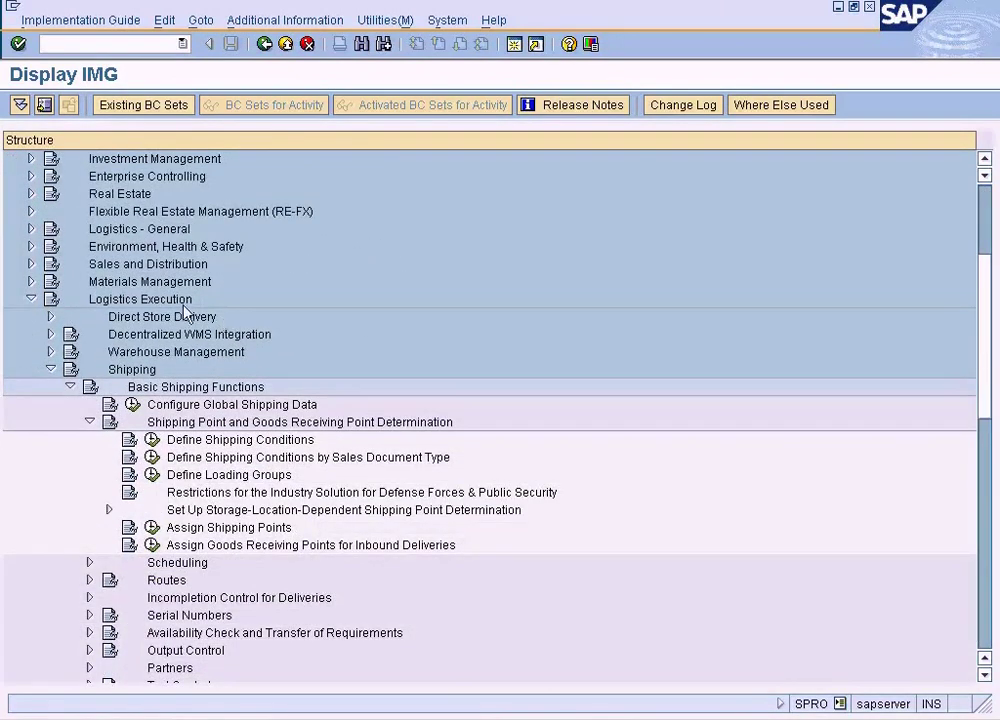
left_click(110, 300)
left_click(134, 371)
left_click(143, 393)
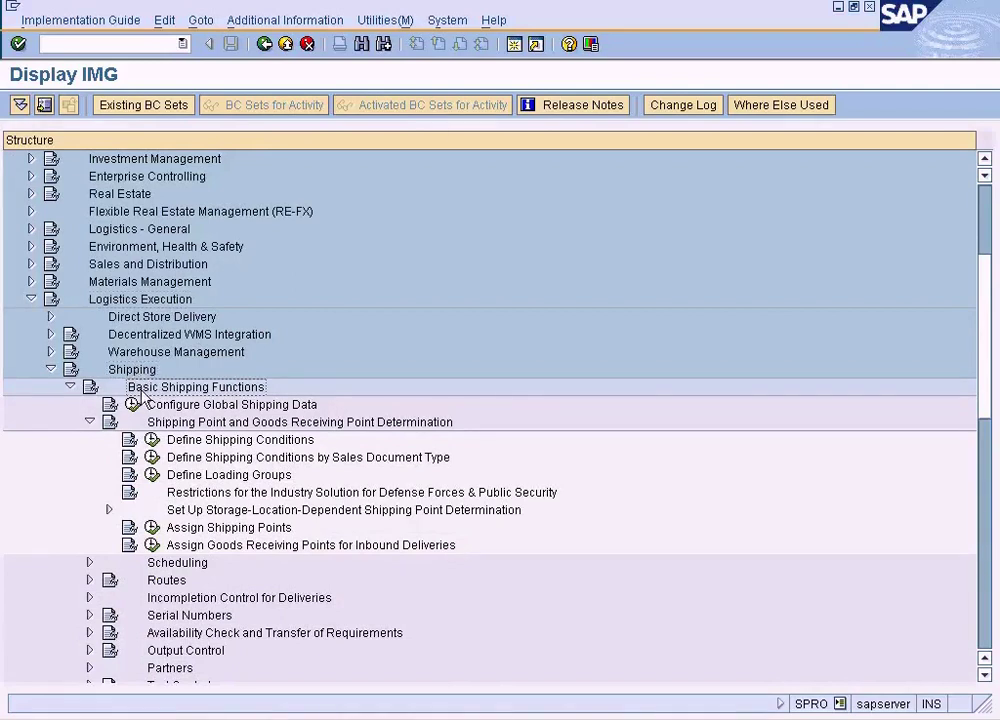
left_click(156, 422)
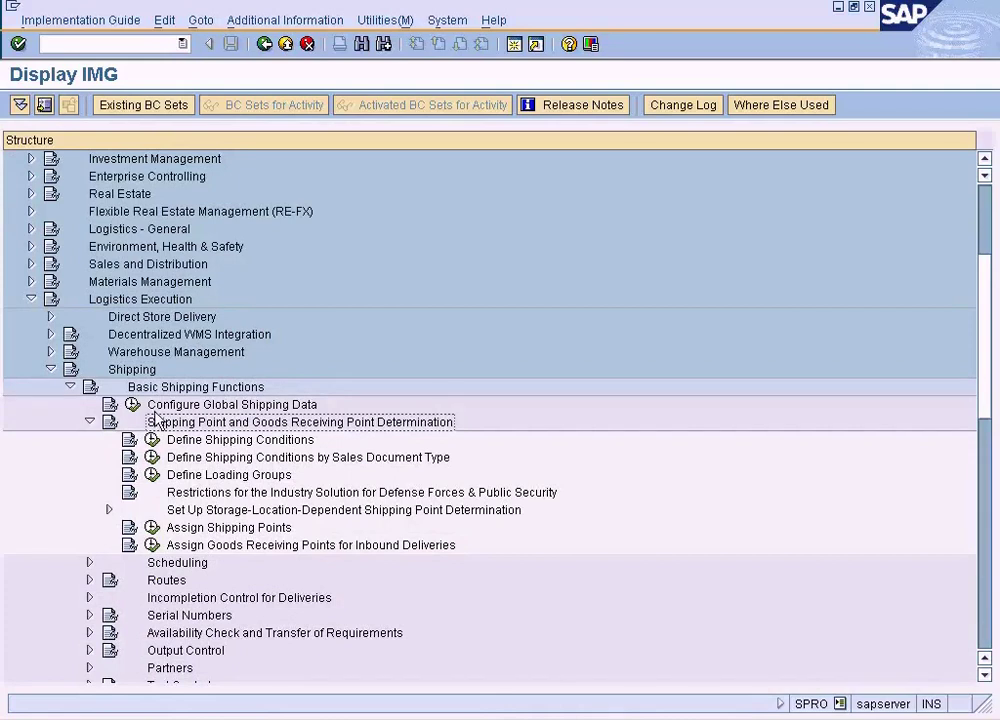
left_click(168, 529)
left_click(152, 527)
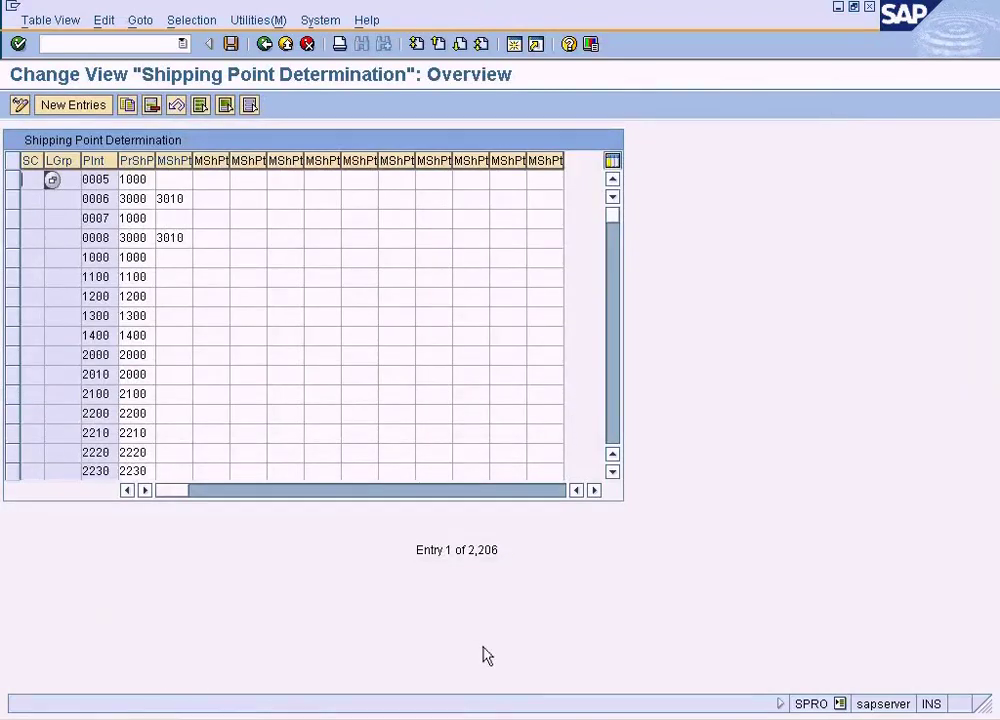
- Start a new Shipping Point Determination row with shipping condition 1M (Within 1 Month)
left_click(73, 105)
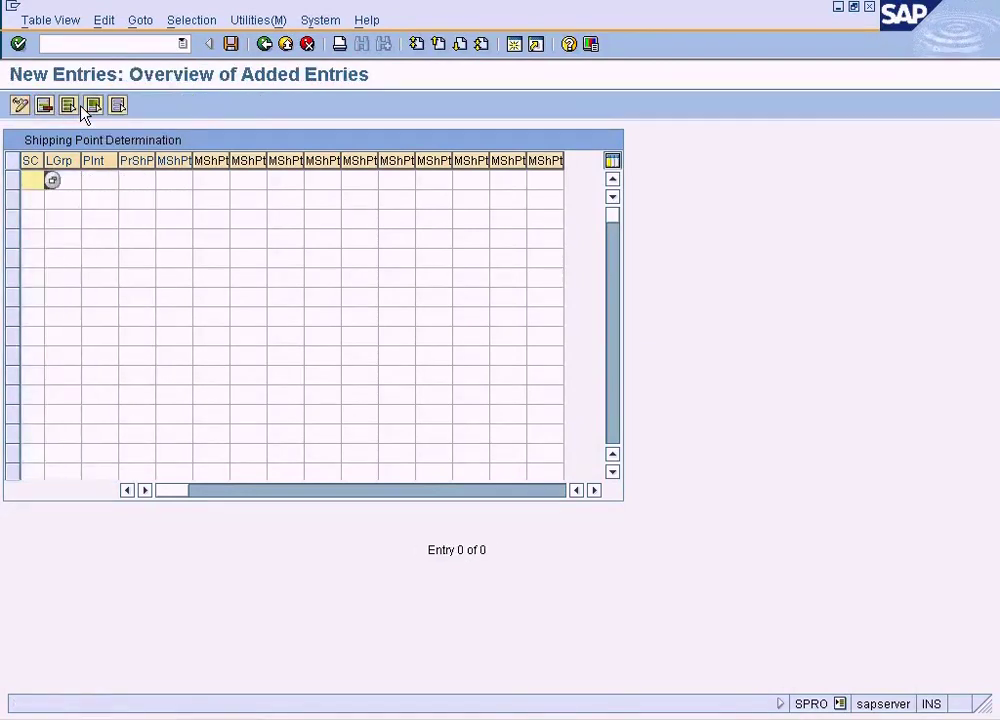
left_click(49, 179)
key("F4")
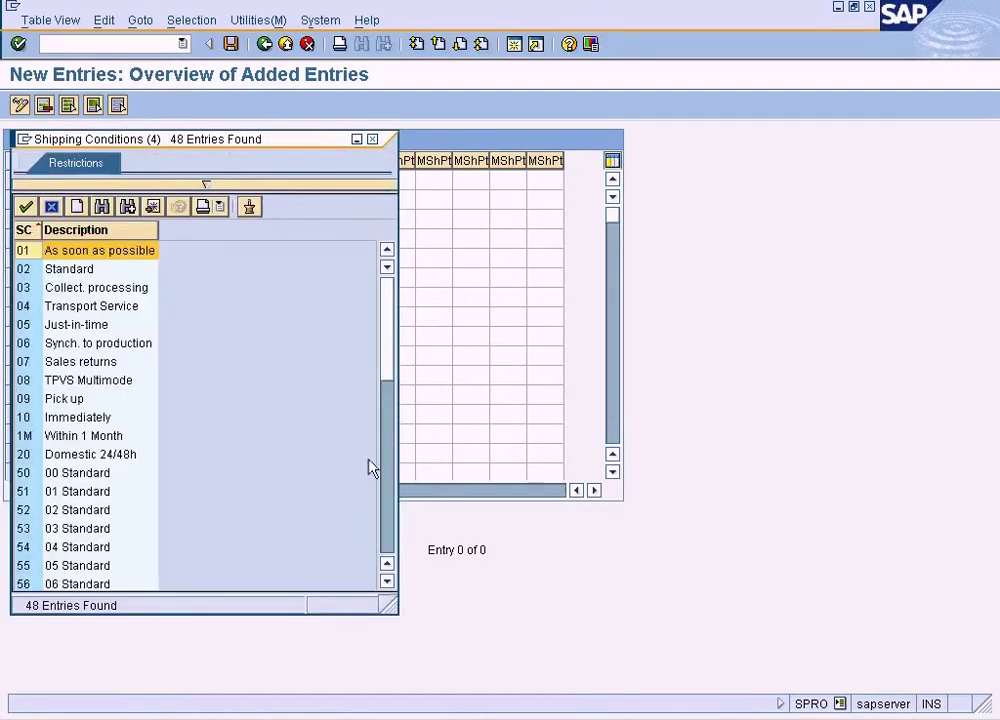
left_click(385, 527)
left_click(385, 532)
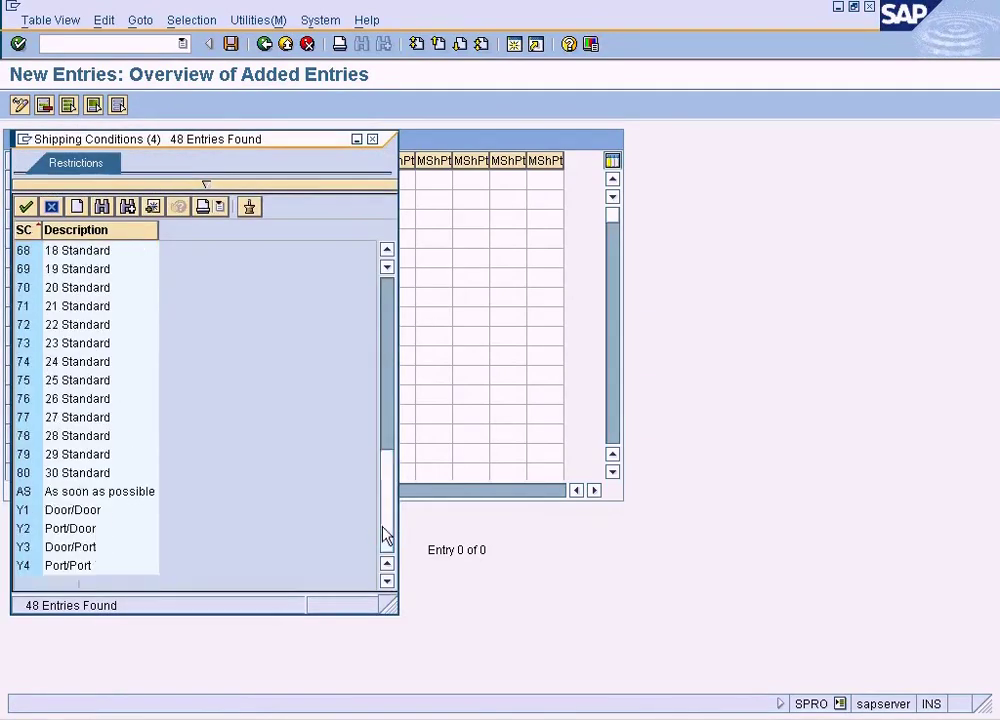
left_click(389, 301)
left_click(389, 301)
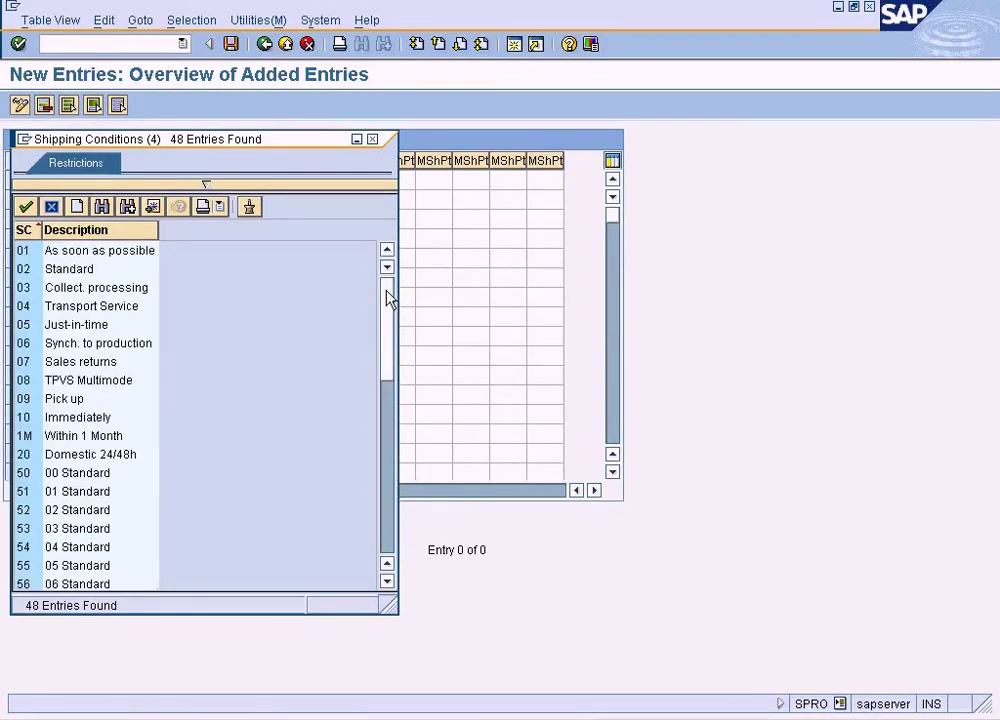
left_click(116, 437)
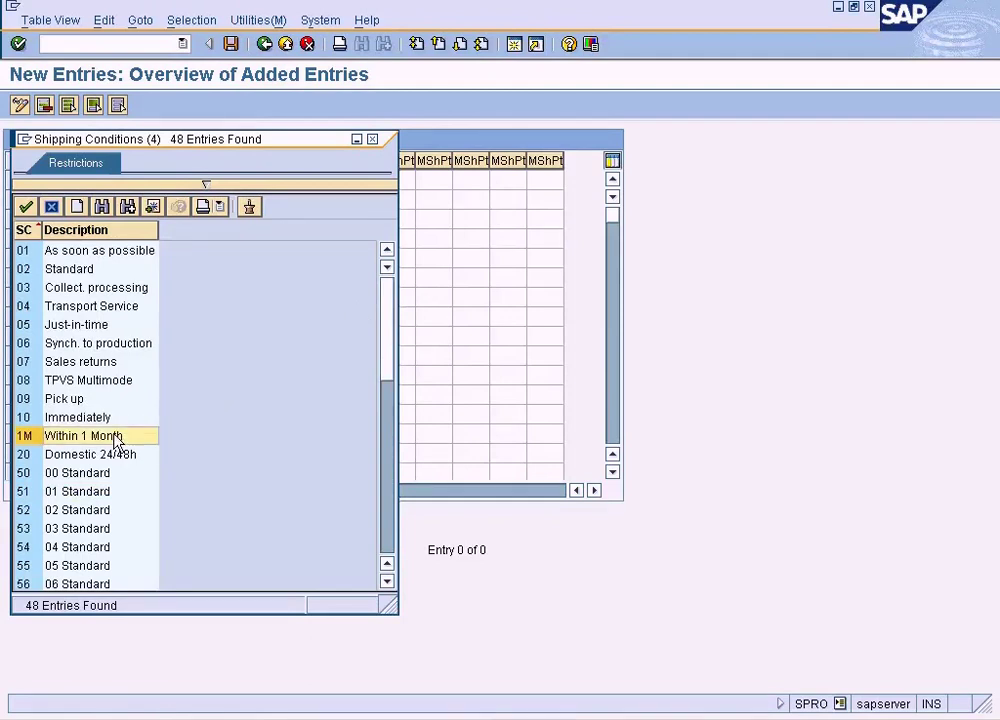
double_click(116, 437)
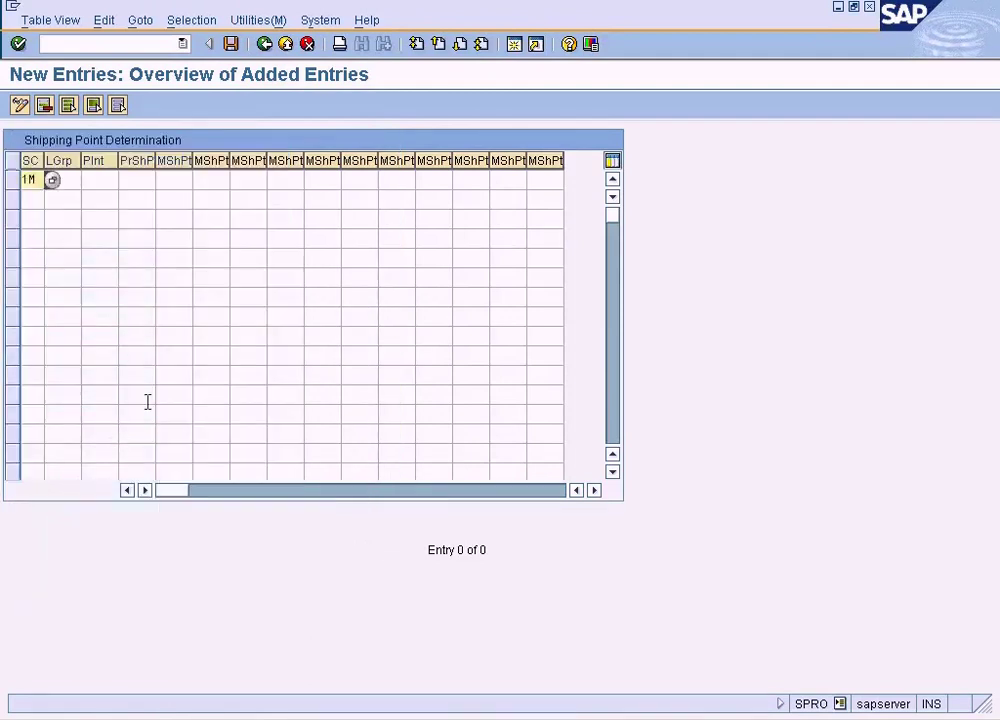
- Set the new row's loading group to ZCRA (Using Crane), checking it against the diagram
left_click(89, 188)
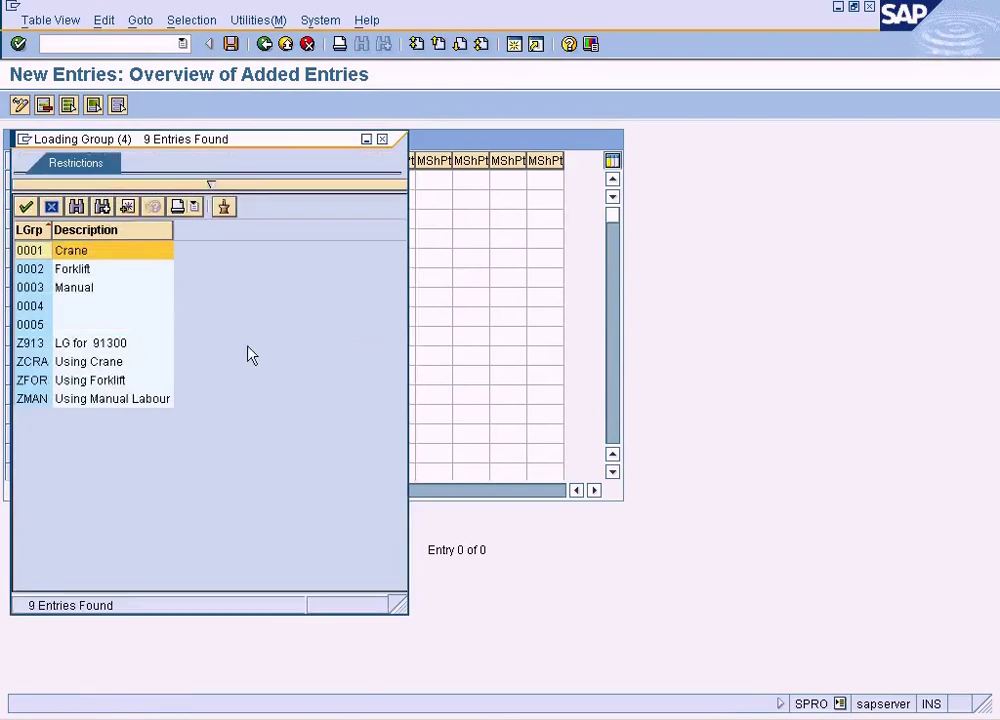
left_click(110, 362)
double_click(110, 362)
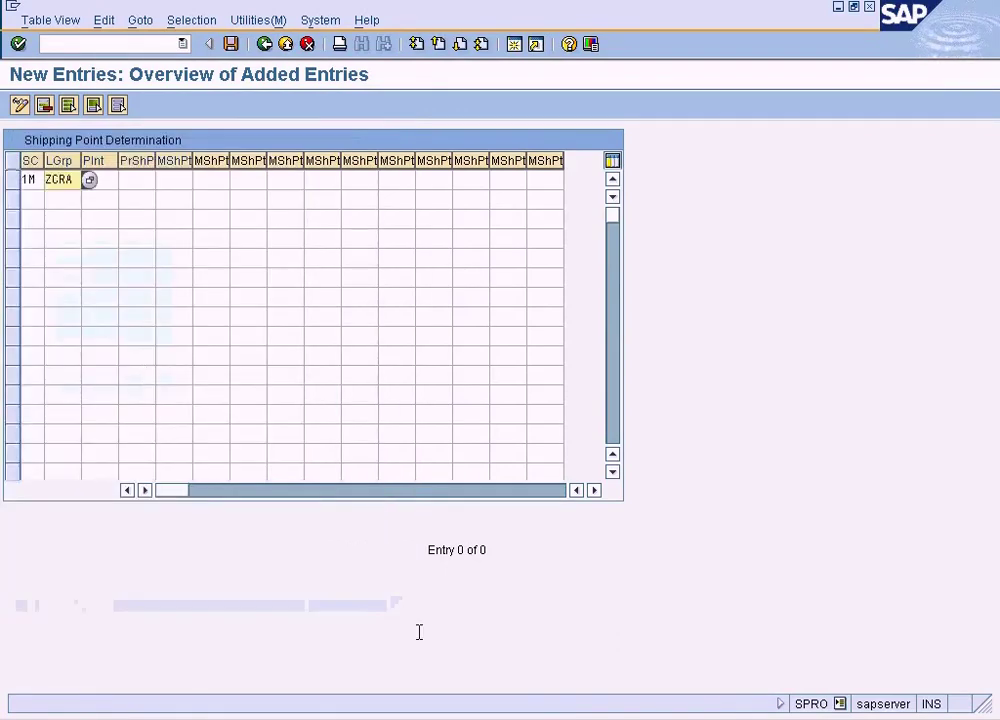
key("alt+Tab")
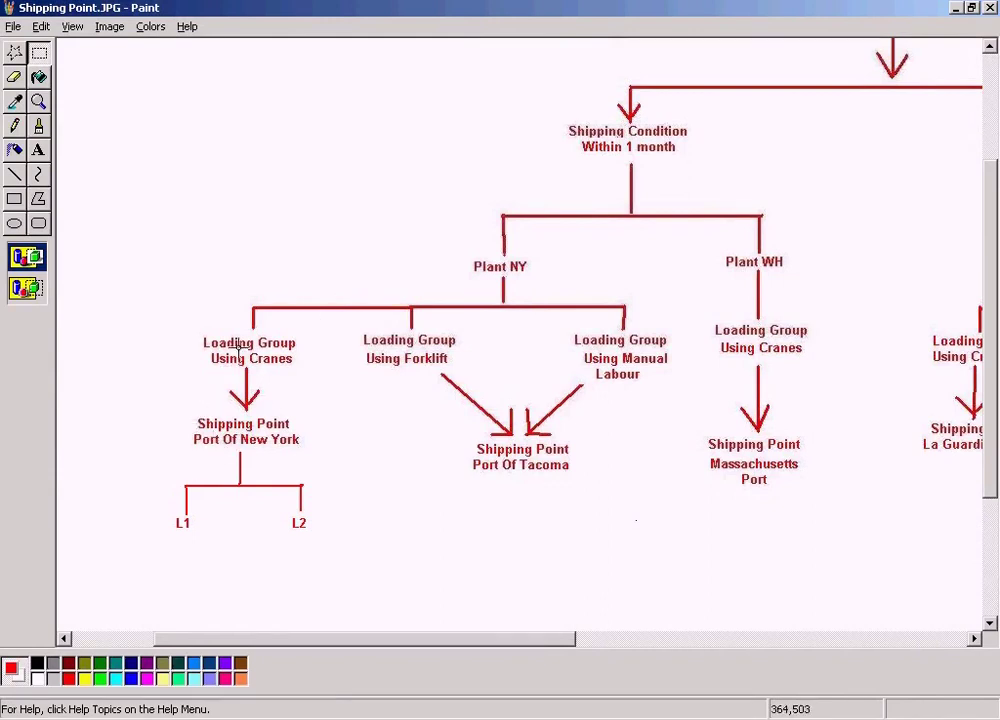
left_click(414, 716)
left_click(413, 671)
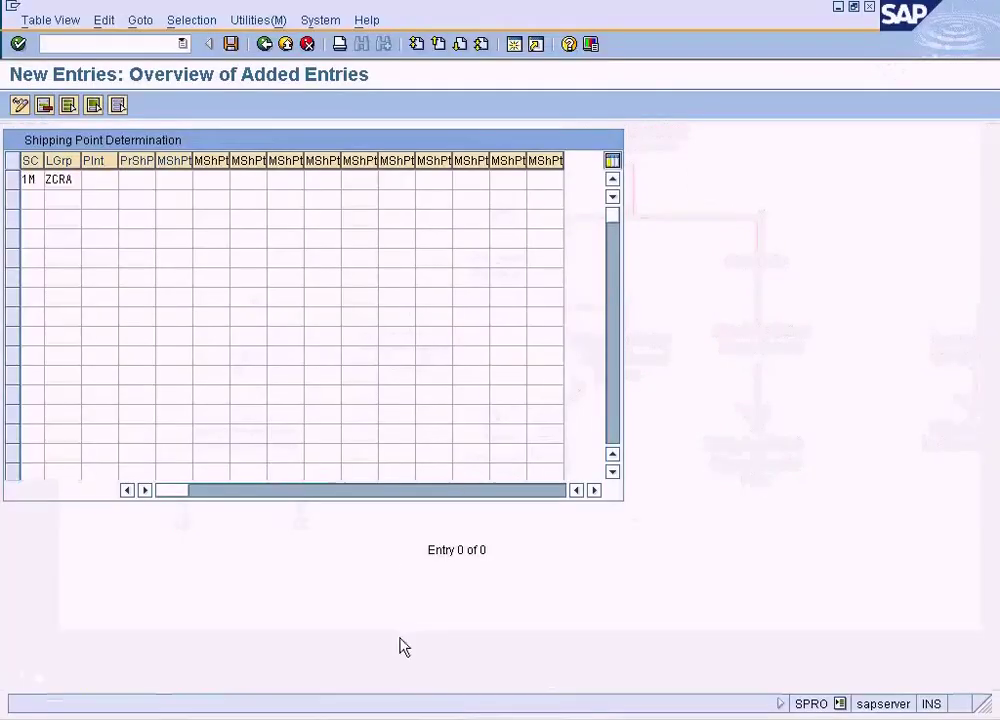
- Enter plant NY and choose NYPT (Port of New York) as proposed shipping point
left_click(104, 180)
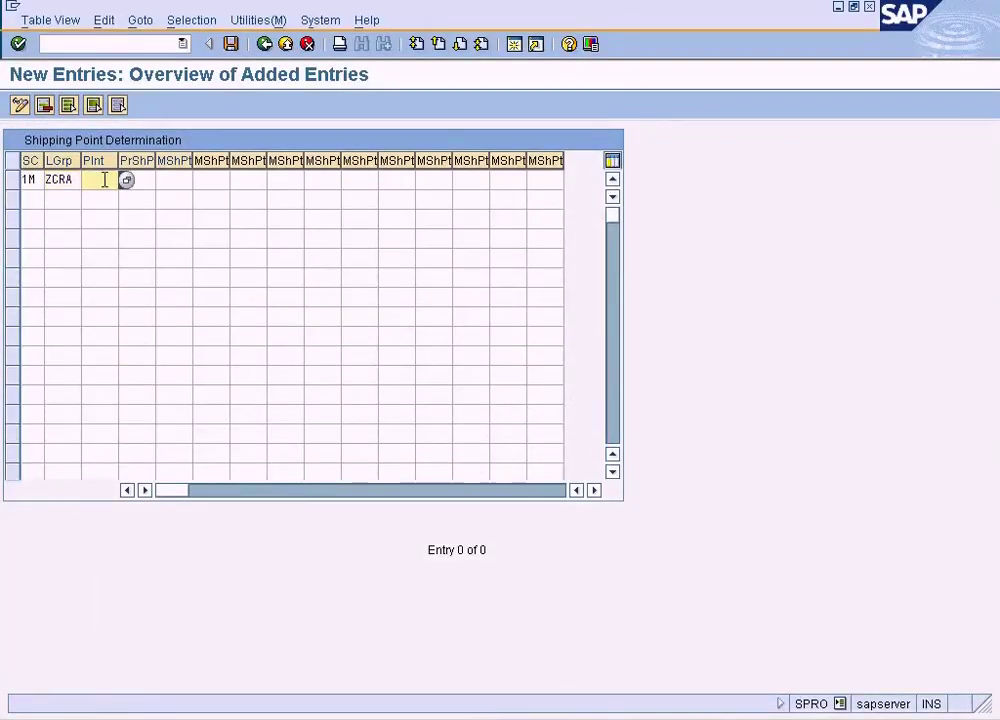
type("NY")
key("Tab")
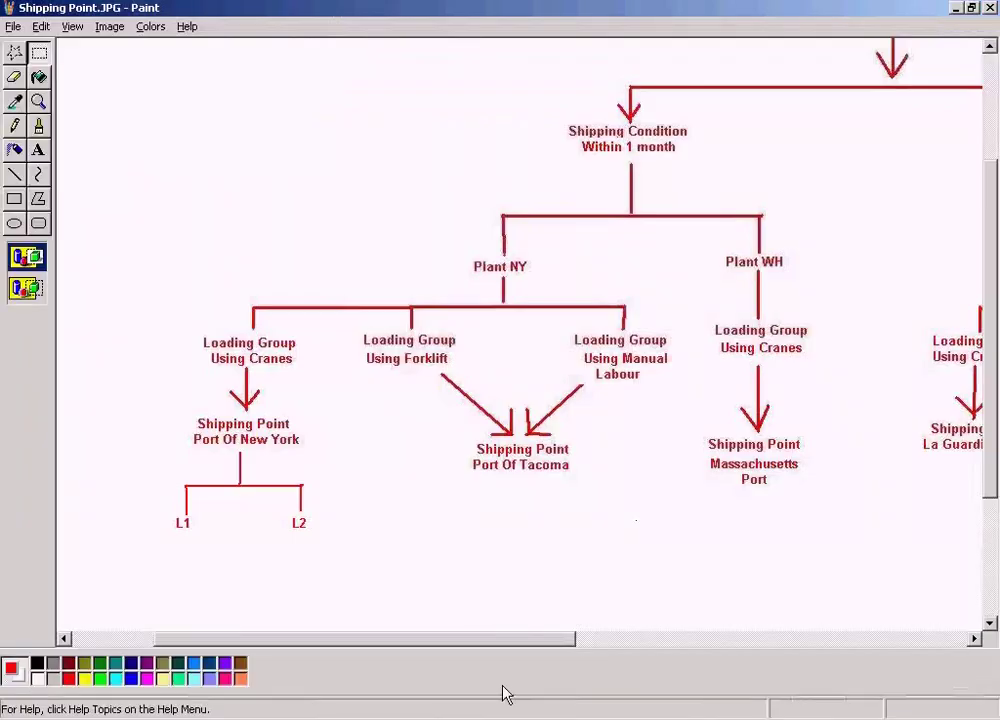
key("alt+Tab")
left_click_drag(183, 413, 348, 459)
left_click(429, 694)
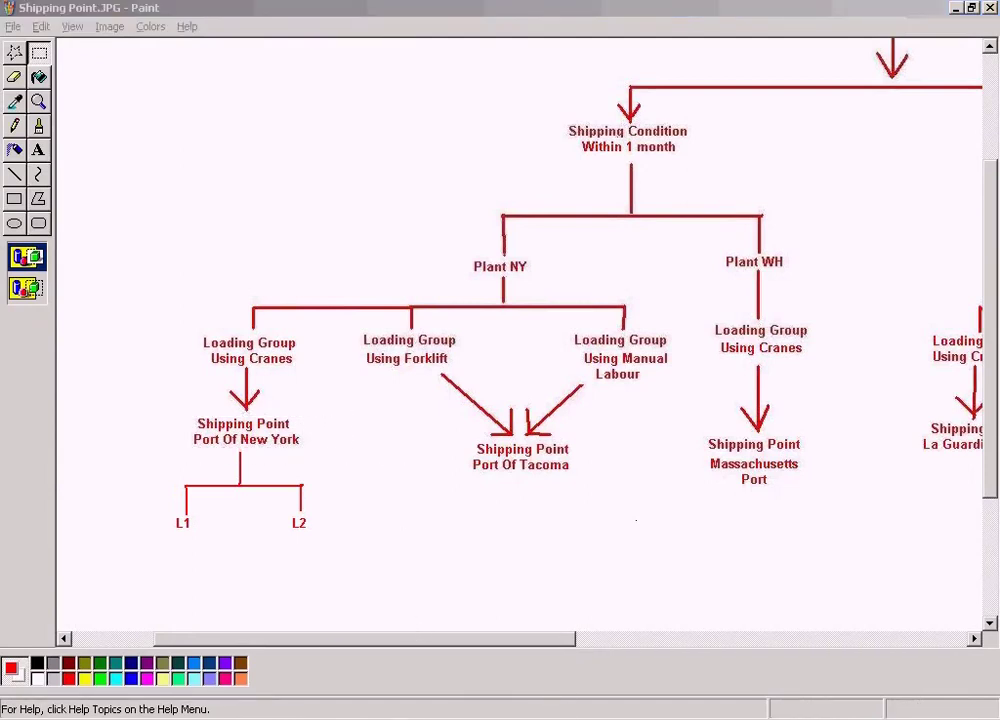
left_click(430, 673)
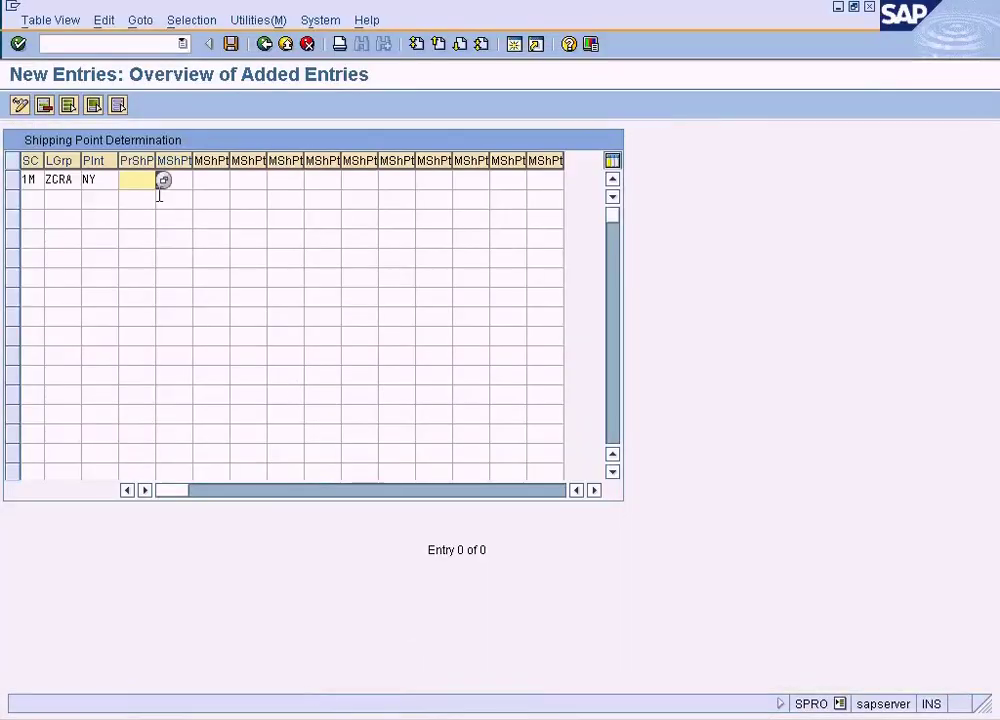
left_click(163, 181)
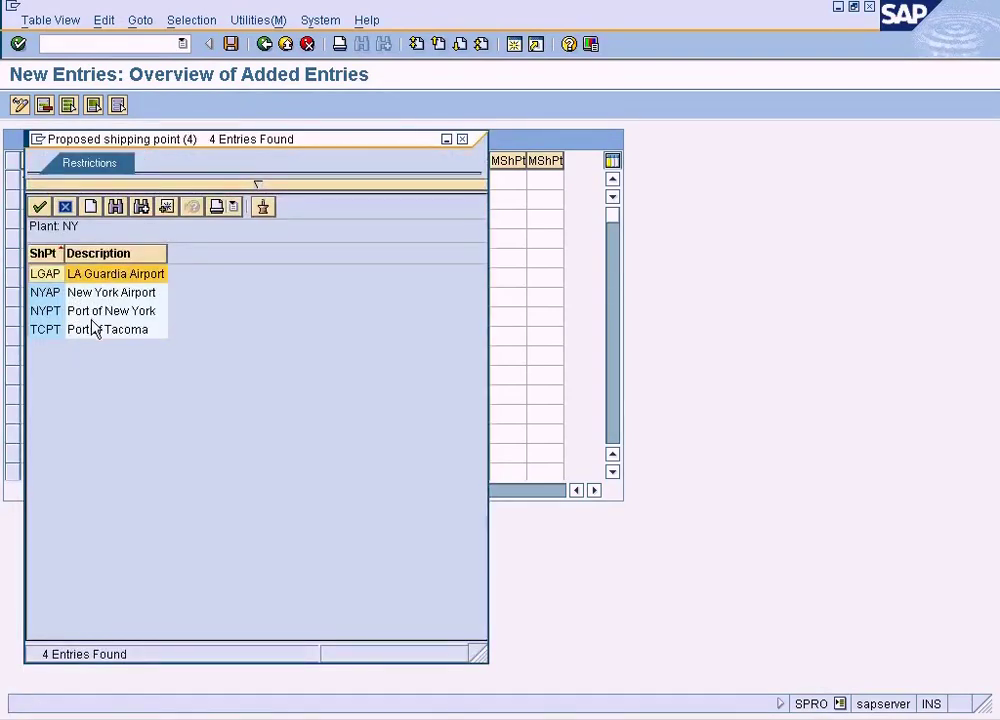
left_click(112, 316)
double_click(112, 316)
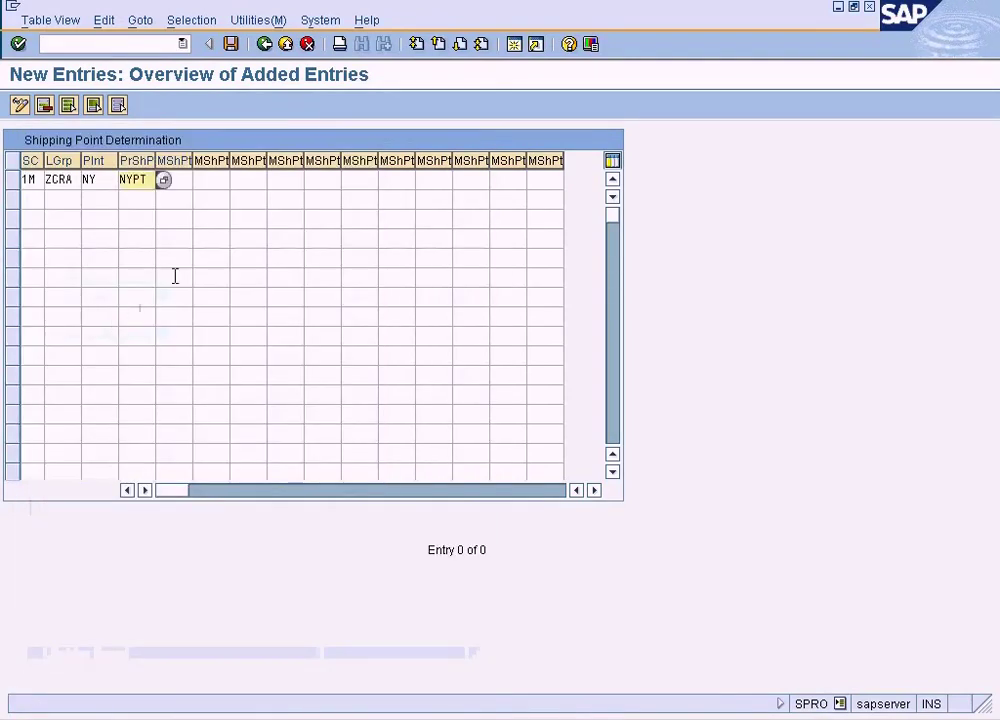
- Save the 1M, ZCRA, NY, NYPT row and widen the loading group and shipping point columns
left_click(230, 43)
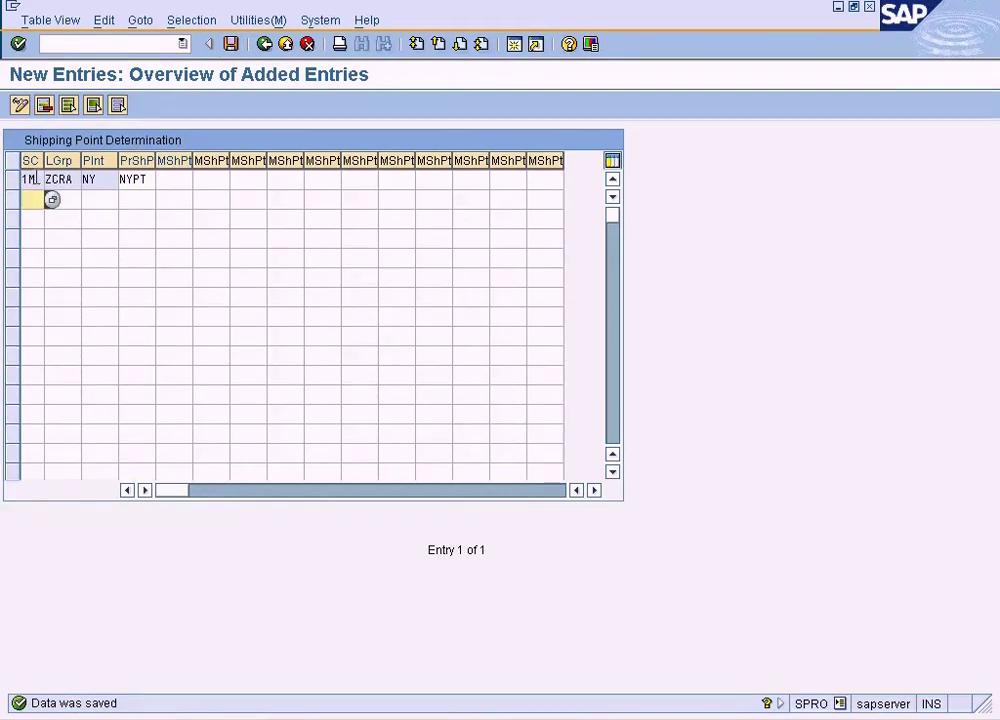
left_click(60, 179)
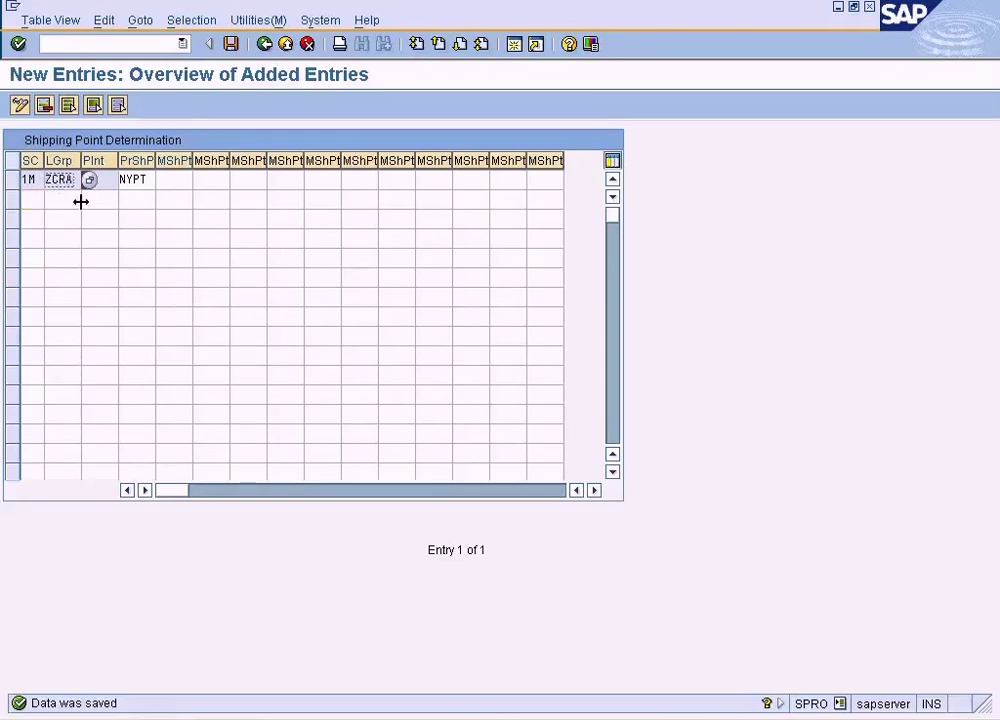
left_click_drag(81, 163, 115, 163)
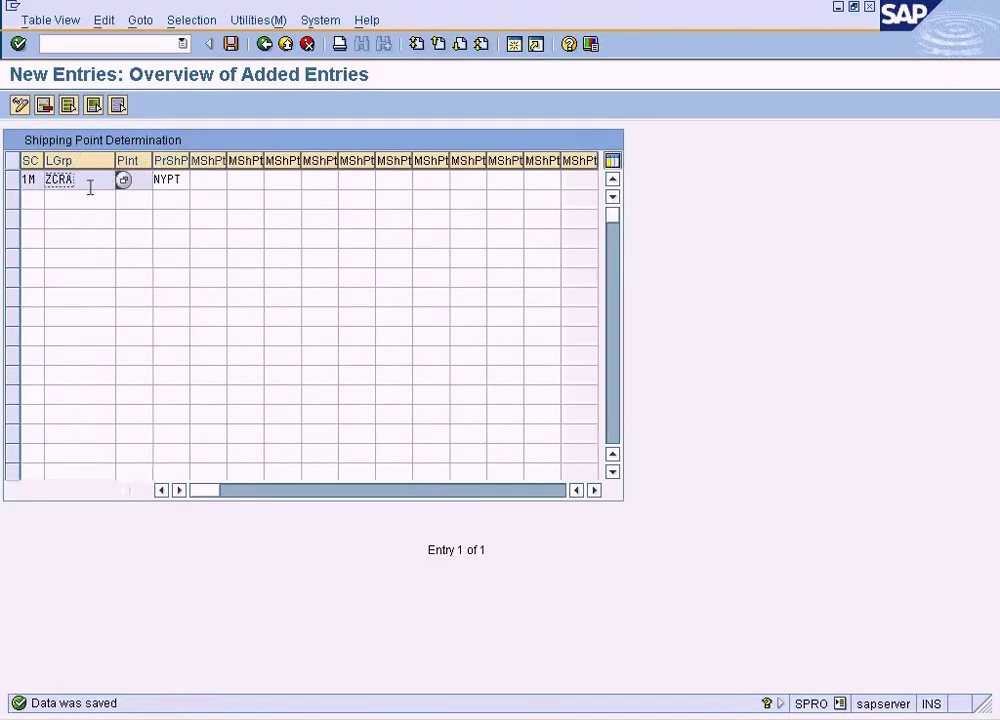
left_click(145, 179)
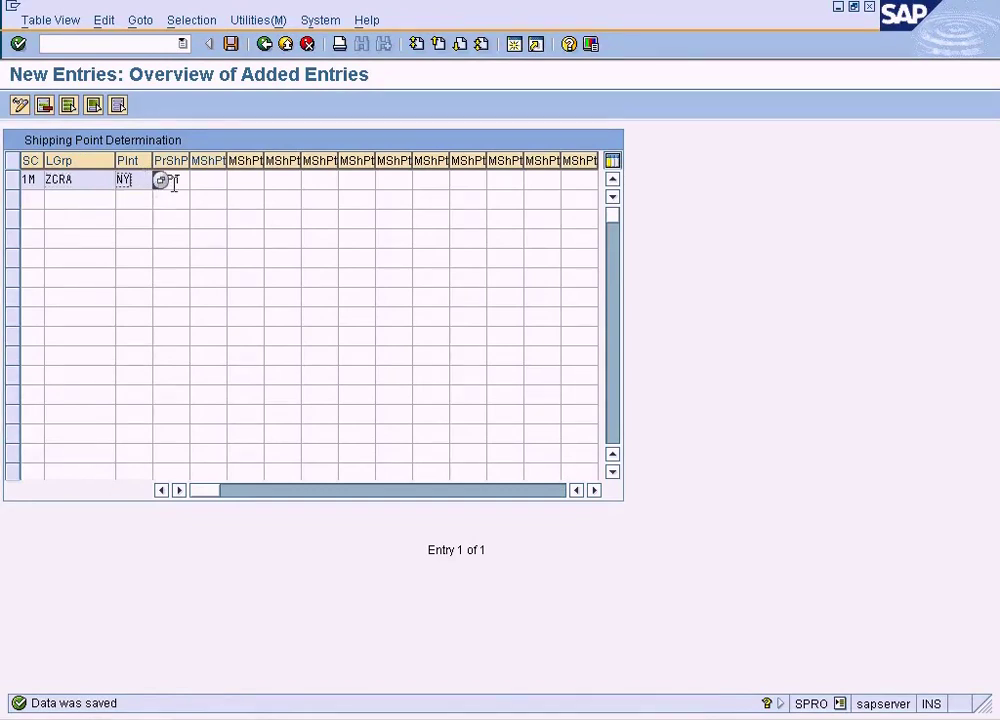
left_click(165, 179)
left_click_drag(189, 160, 145, 179)
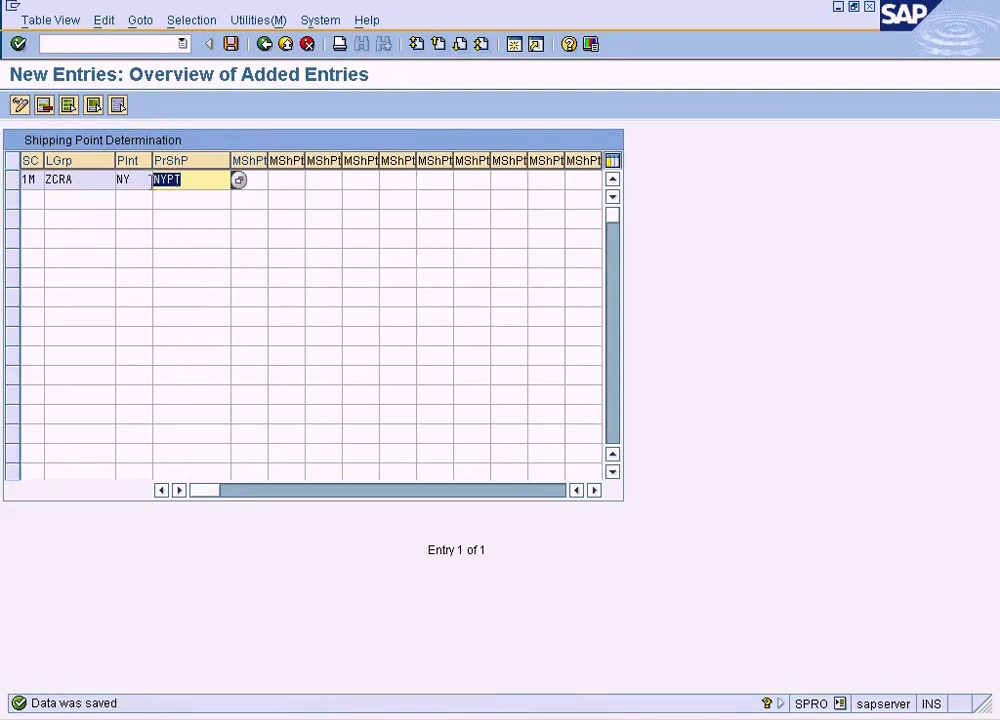
left_click(138, 179)
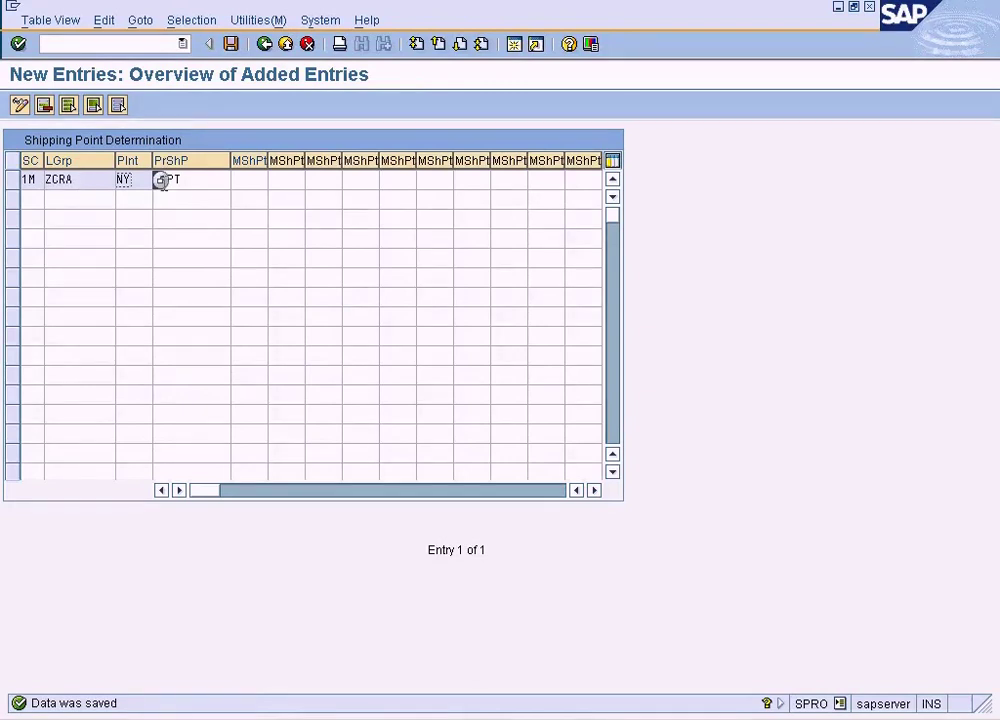
left_click(187, 180)
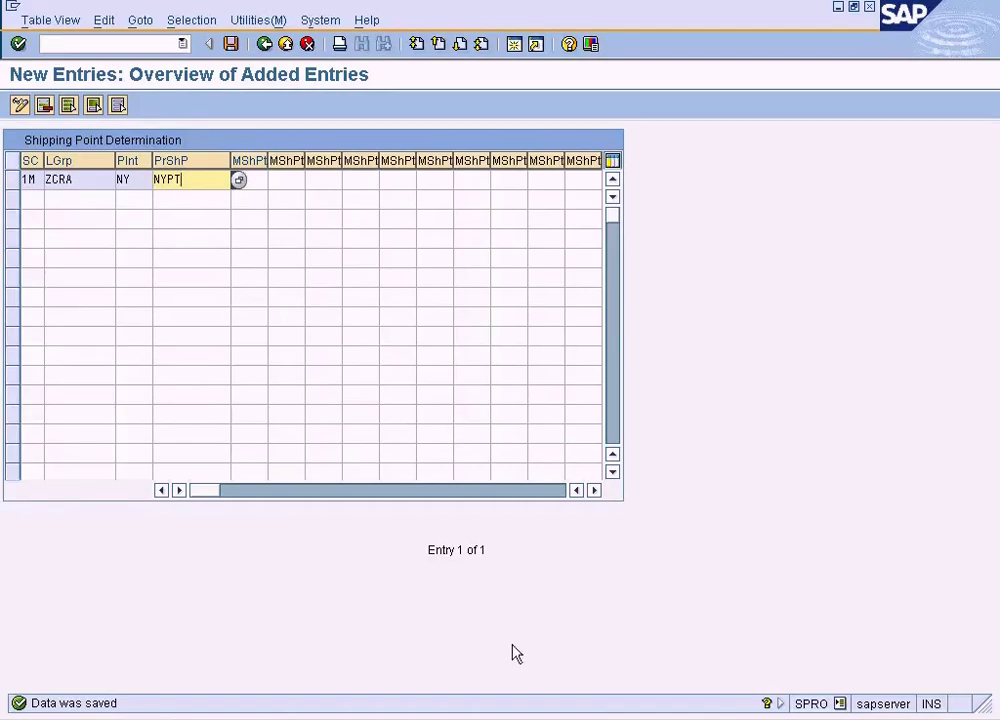
key("alt+Tab")
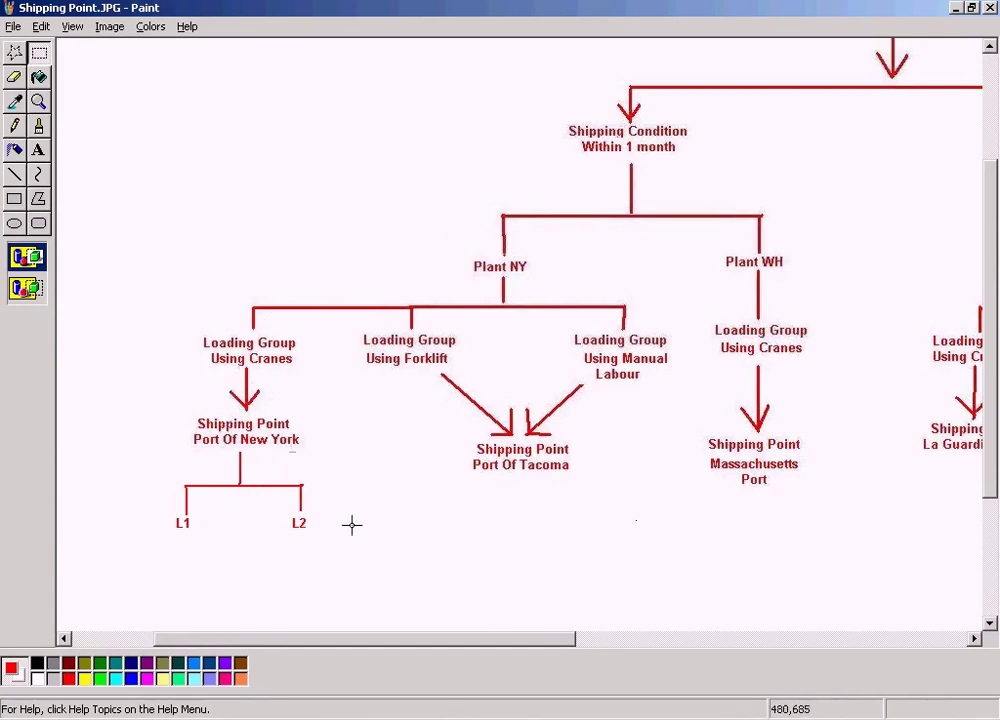
- Review the row's 1M, ZCRA, NY and NYPT cells, then select Create Sales Order in Word
left_click(440, 719)
left_click(415, 671)
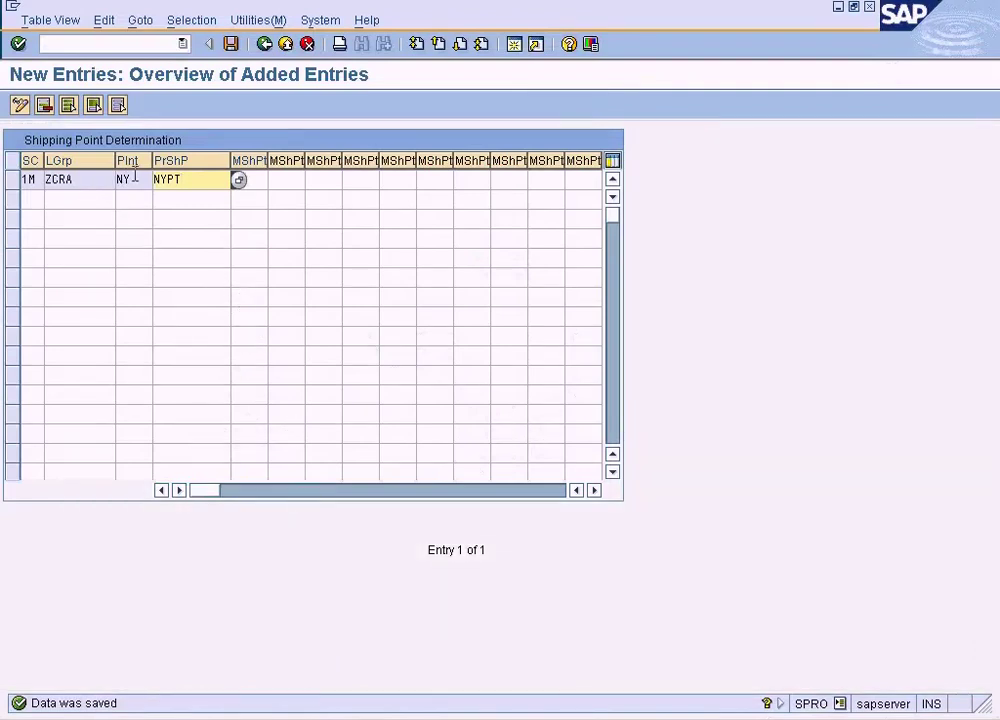
left_click(242, 179)
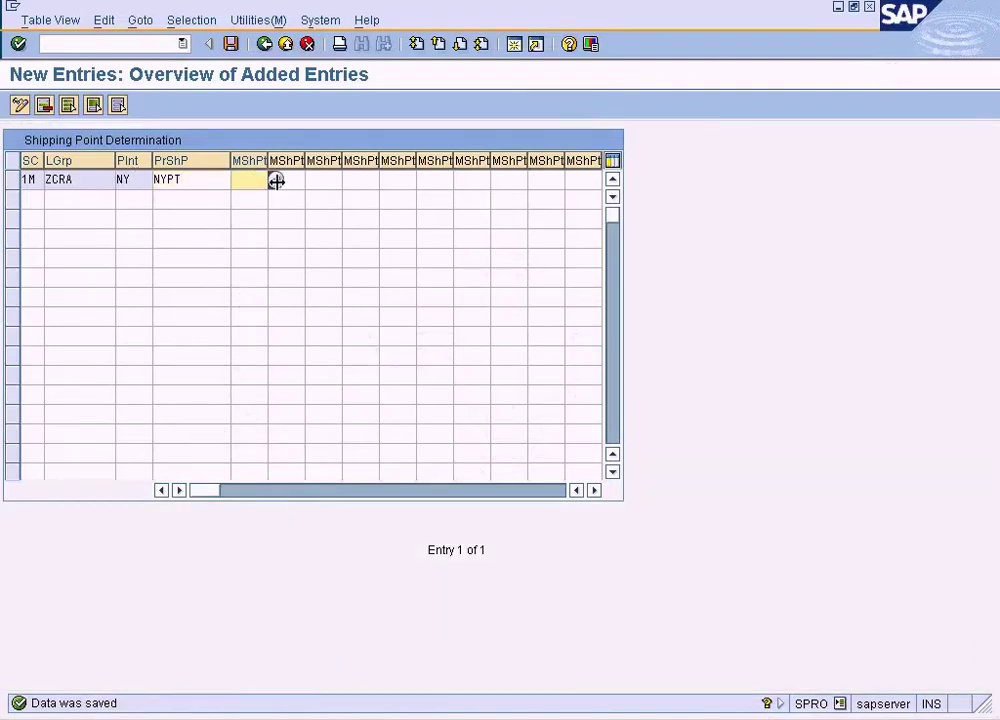
left_click(192, 180)
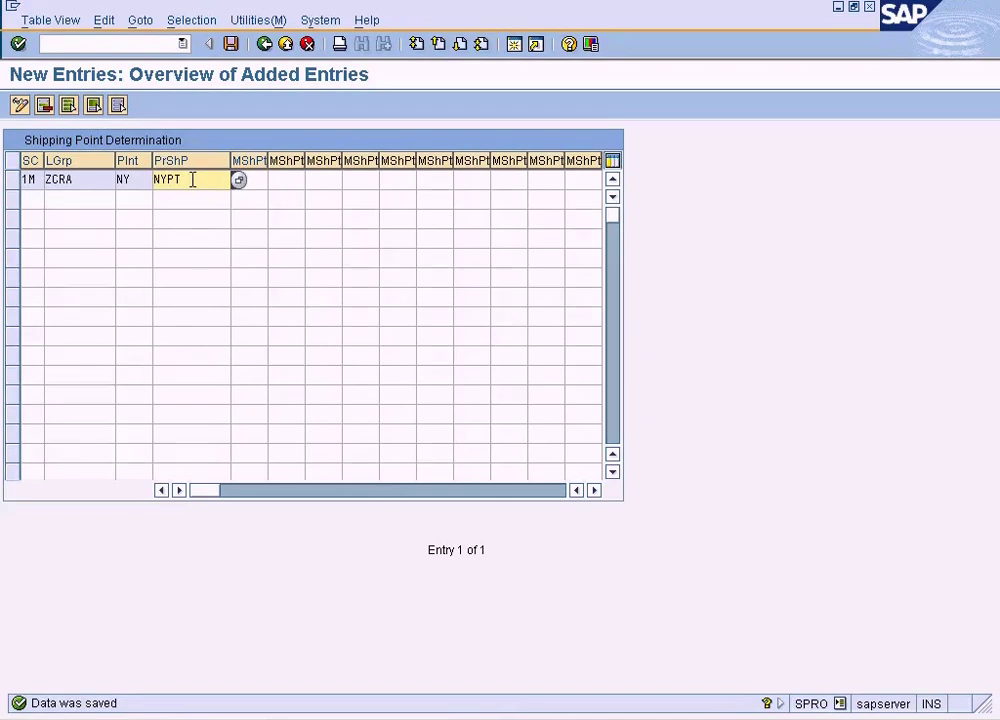
left_click(80, 180)
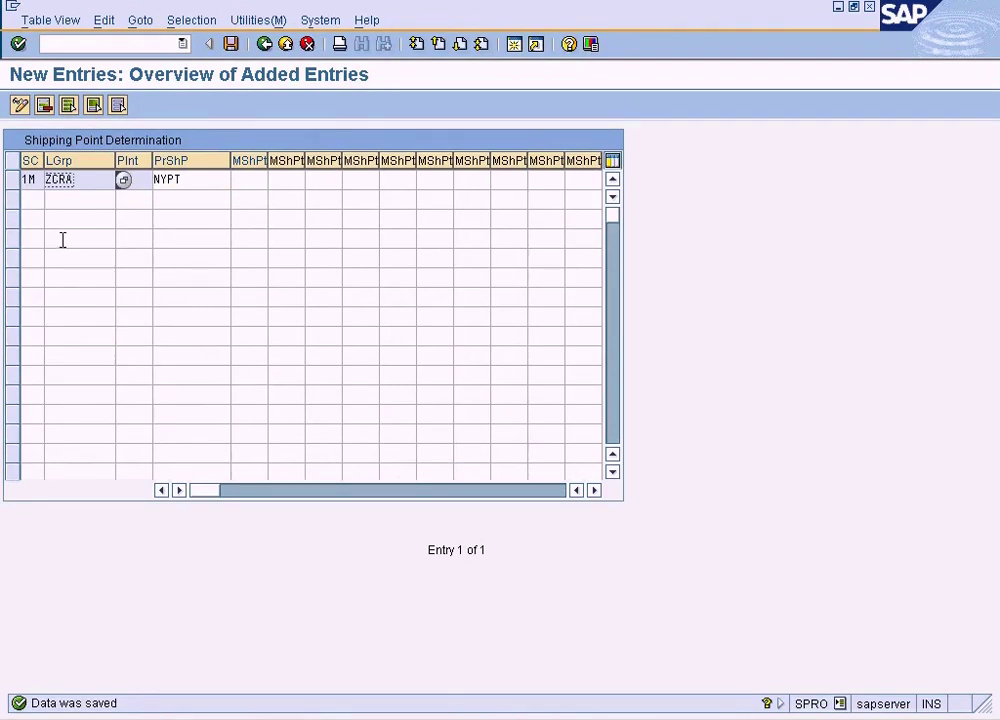
left_click(31, 180)
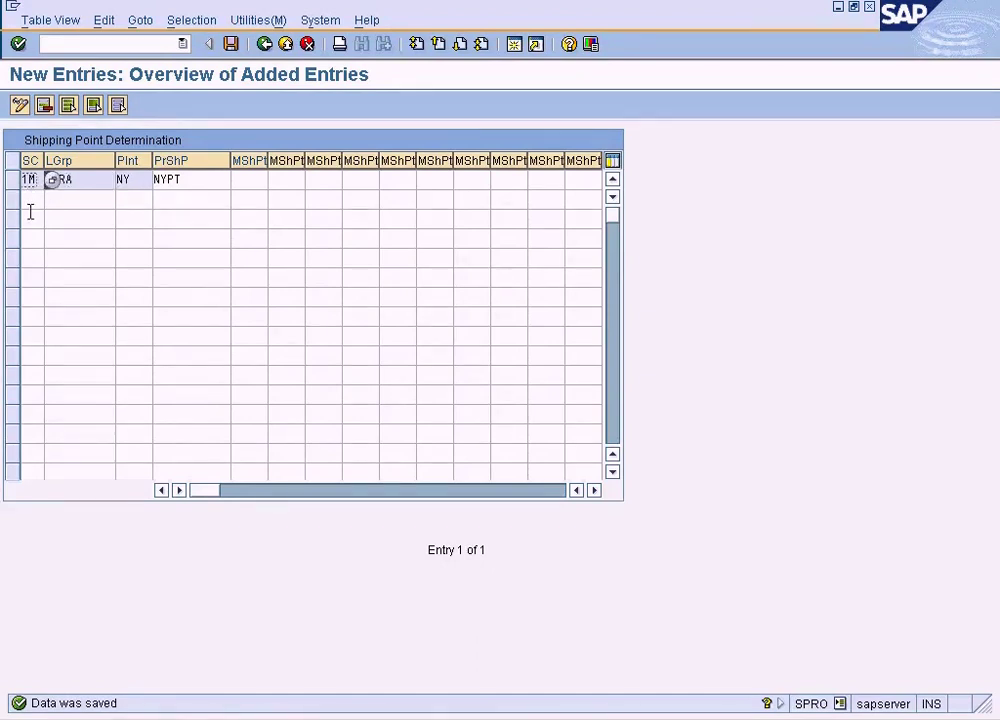
left_click(128, 180)
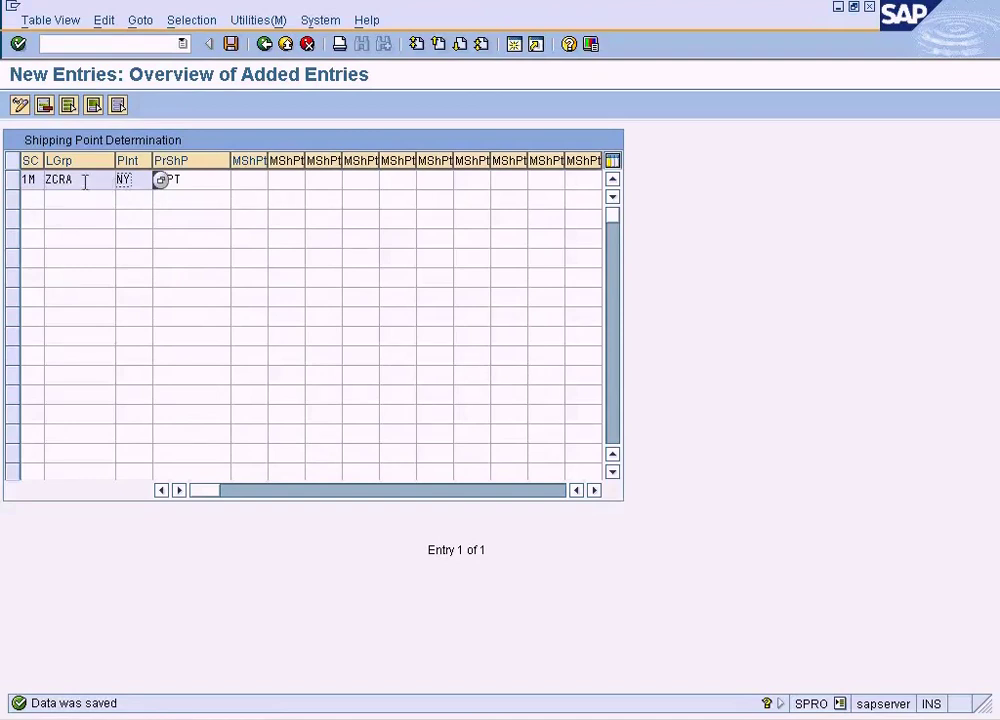
left_click(85, 181)
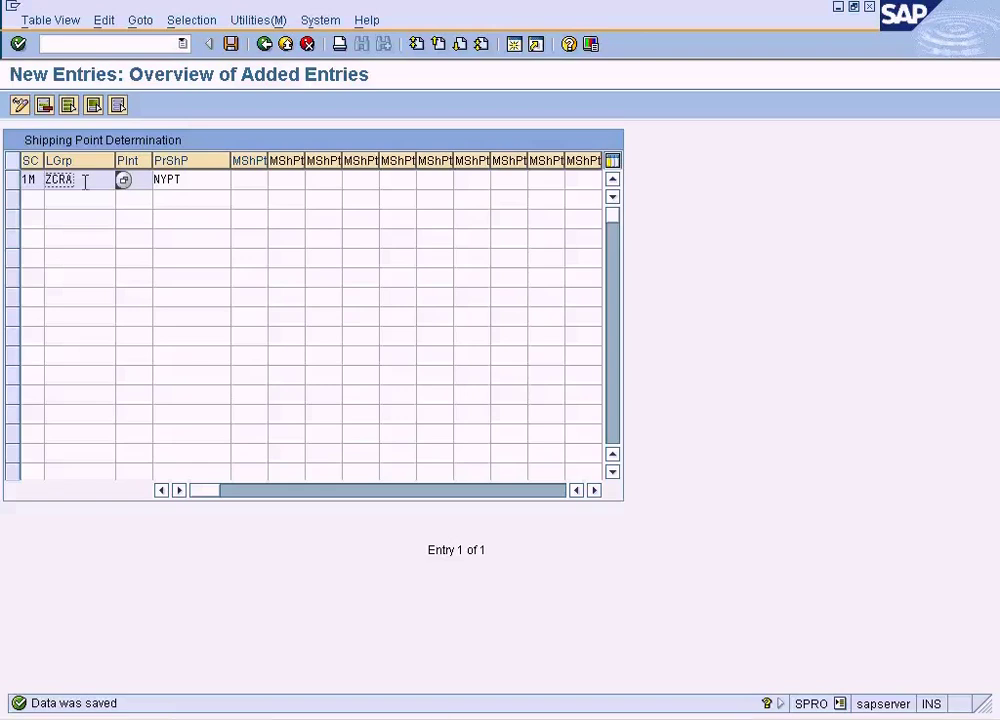
left_click(195, 180)
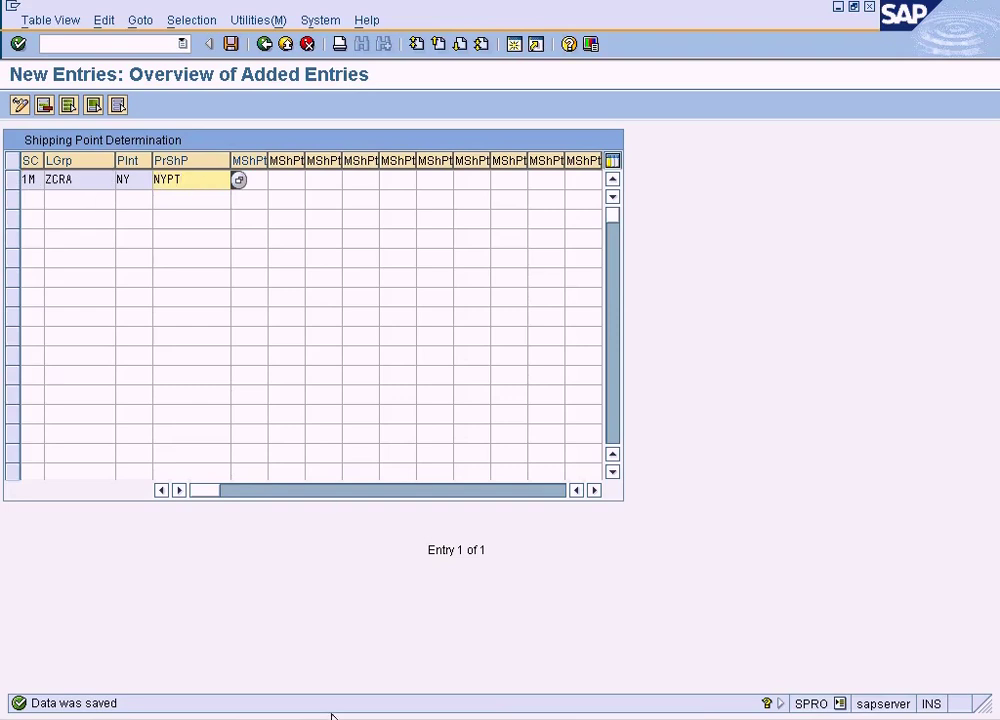
key("alt+Tab")
left_click_drag(222, 534, 80, 532)
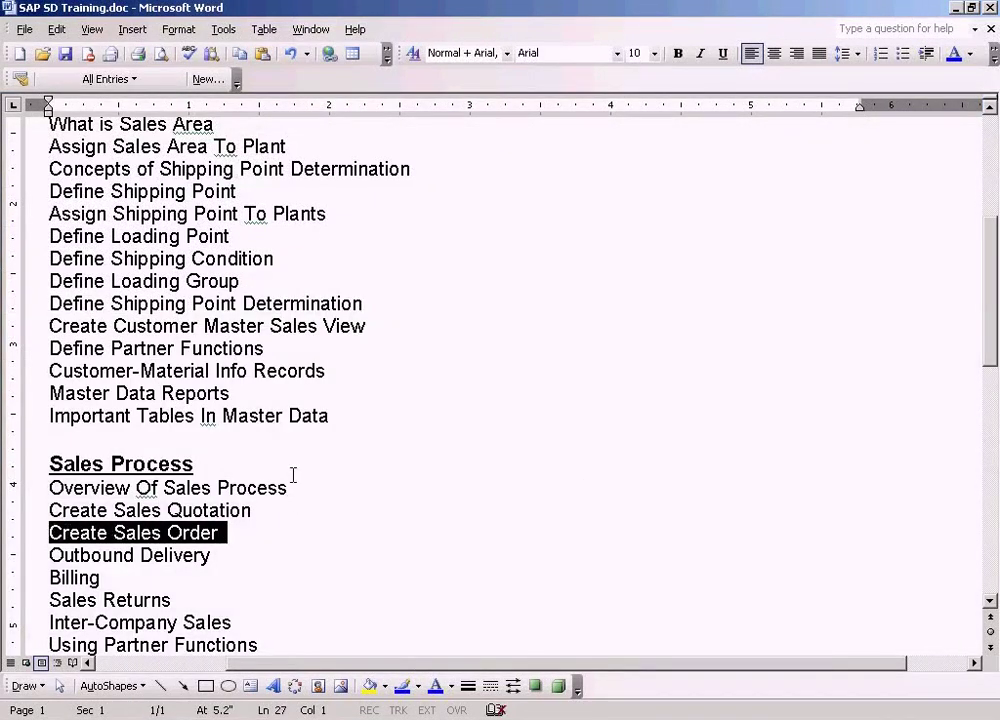
- Return from the Word training outline to the SAP New Entries screen
key("alt+Tab")
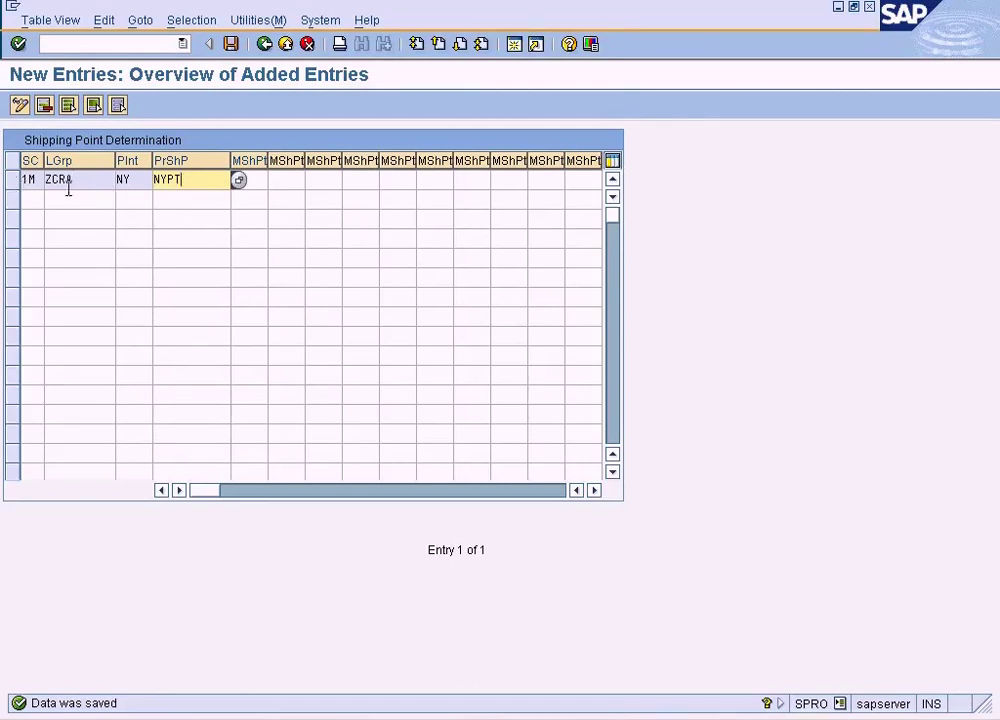
- Add TCPT (Port of Tacoma) and NYAP (New York Airport) as manual shipping points
left_click(280, 180)
left_click(248, 178)
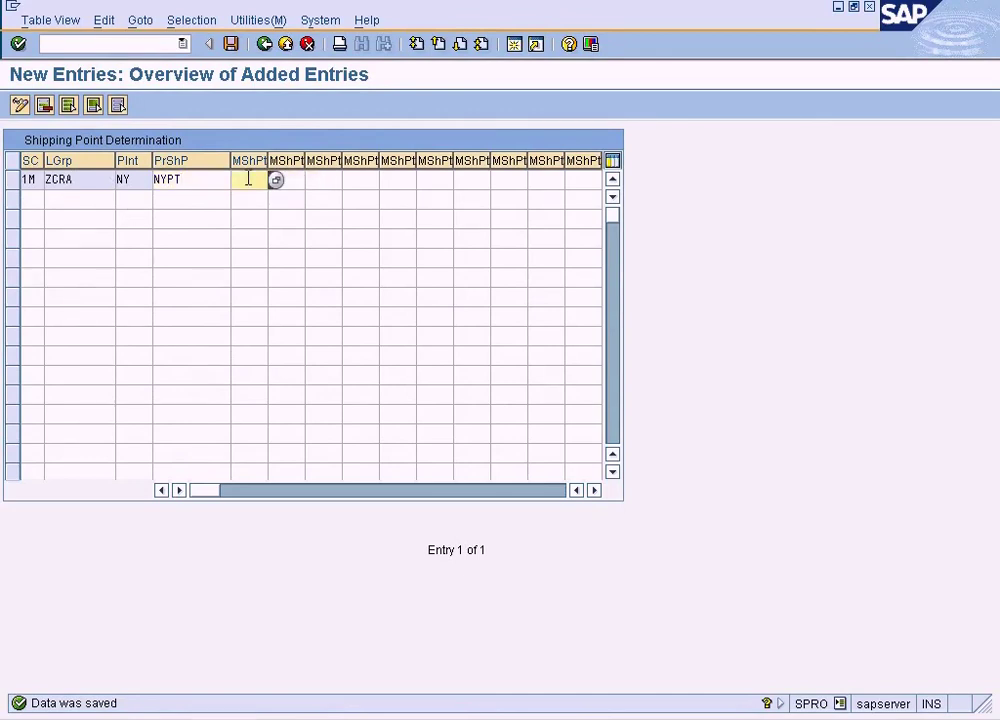
left_click(185, 181)
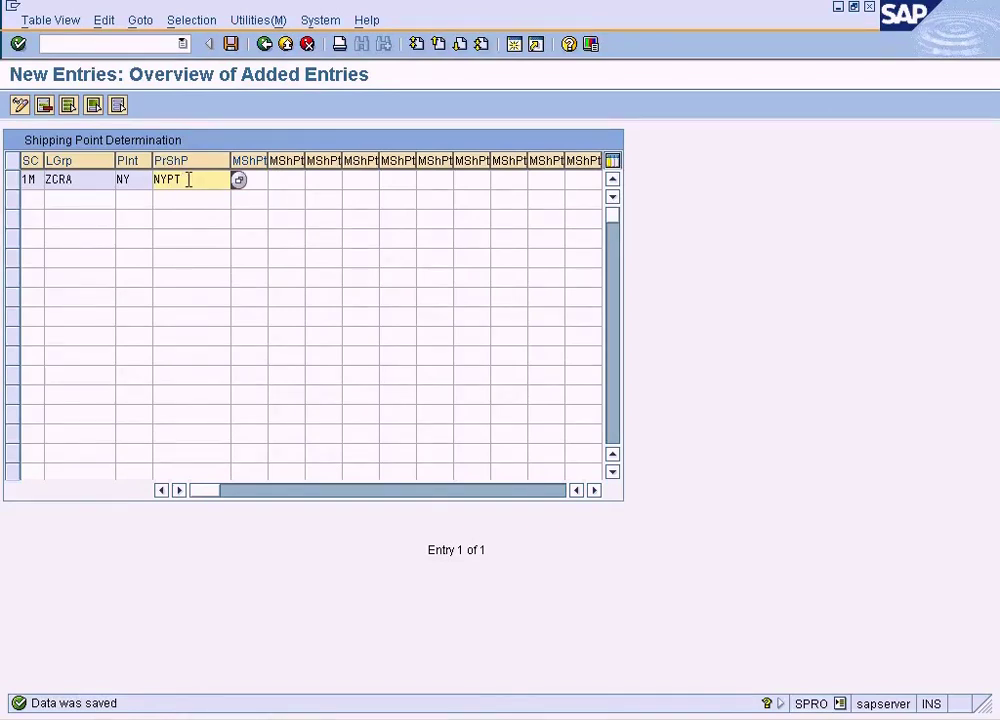
left_click(253, 180)
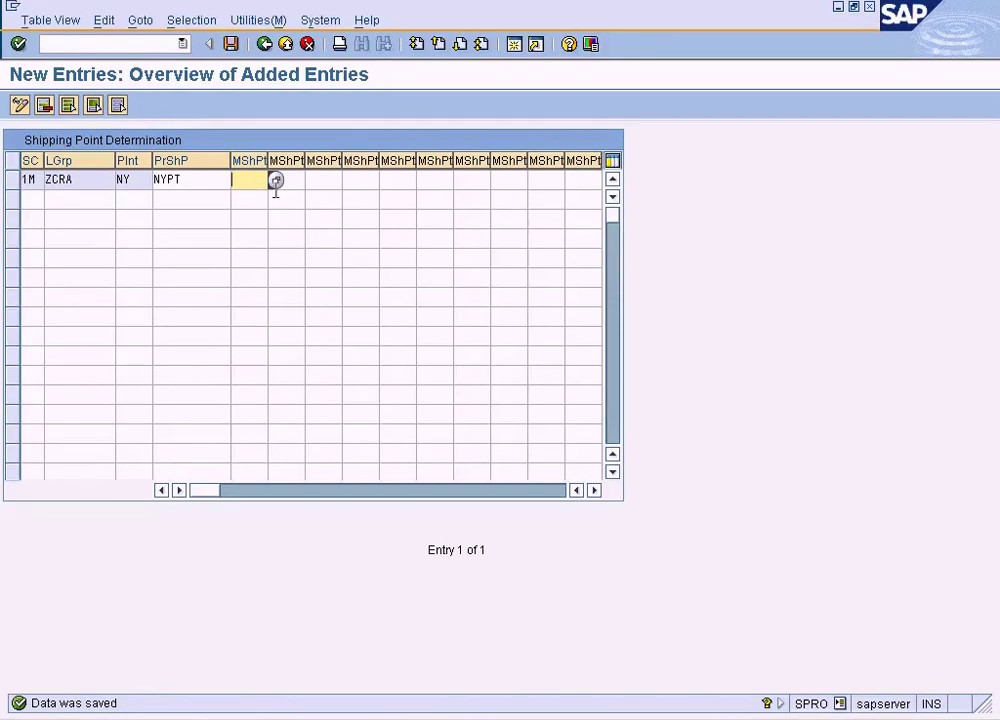
left_click(277, 181)
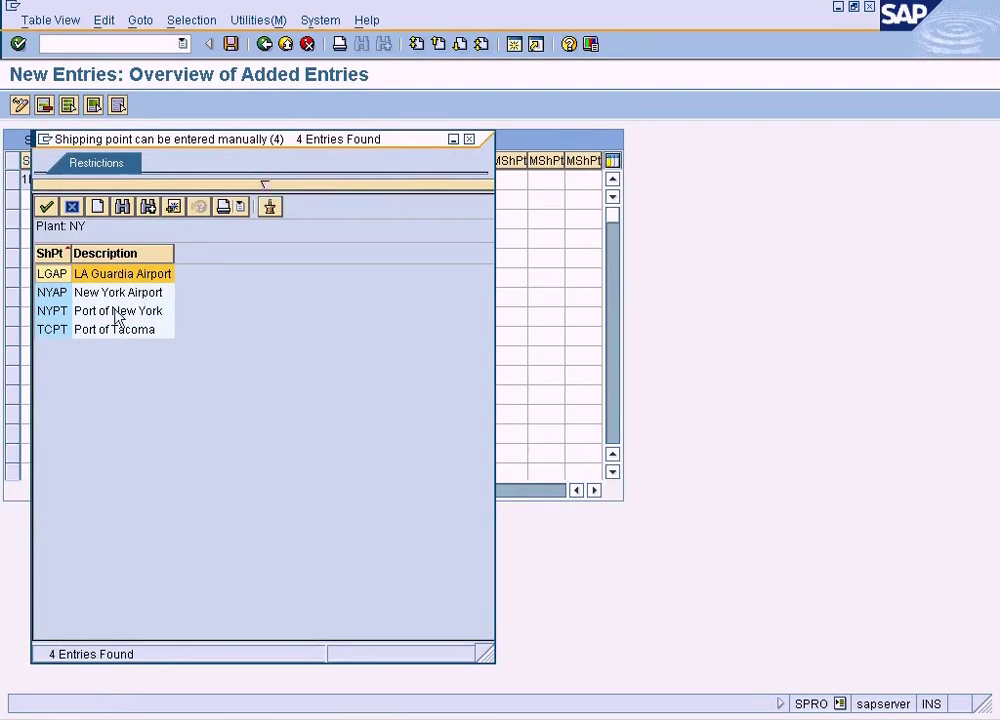
double_click(100, 331)
left_click(289, 184)
left_click(311, 183)
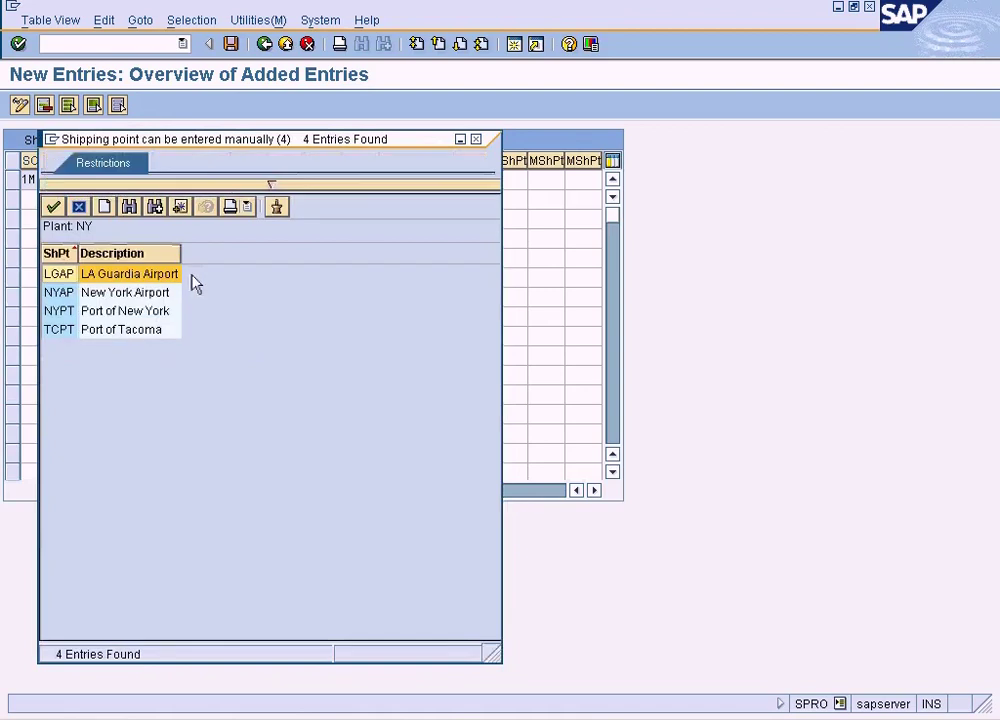
double_click(165, 293)
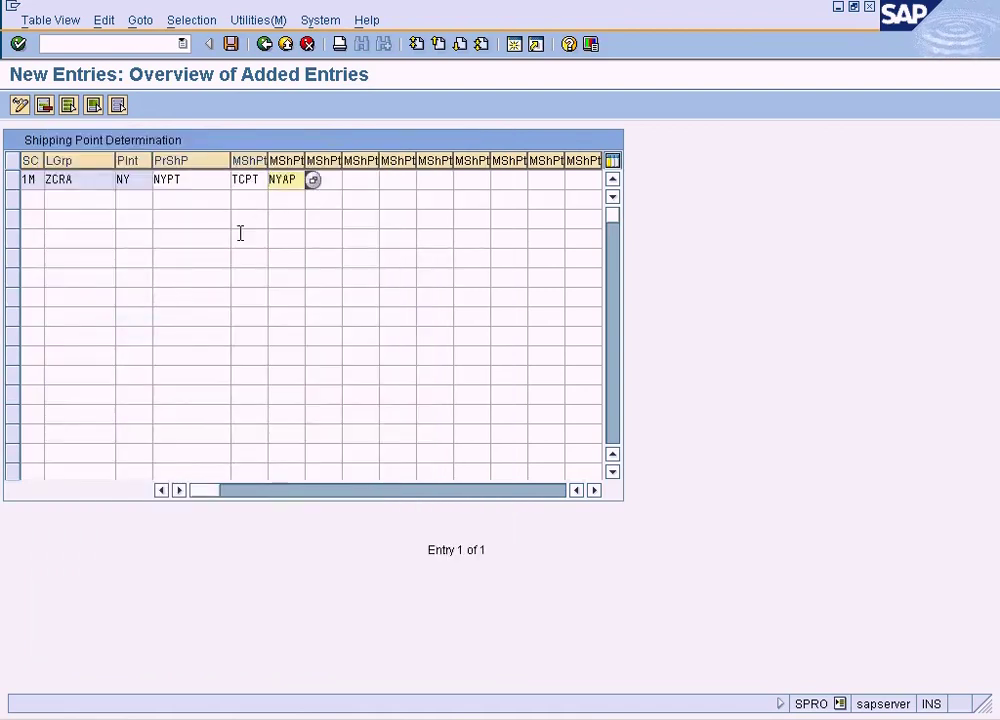
- Browse the proposed shipping point list for NY without changing it, then save the entry
left_click(207, 186)
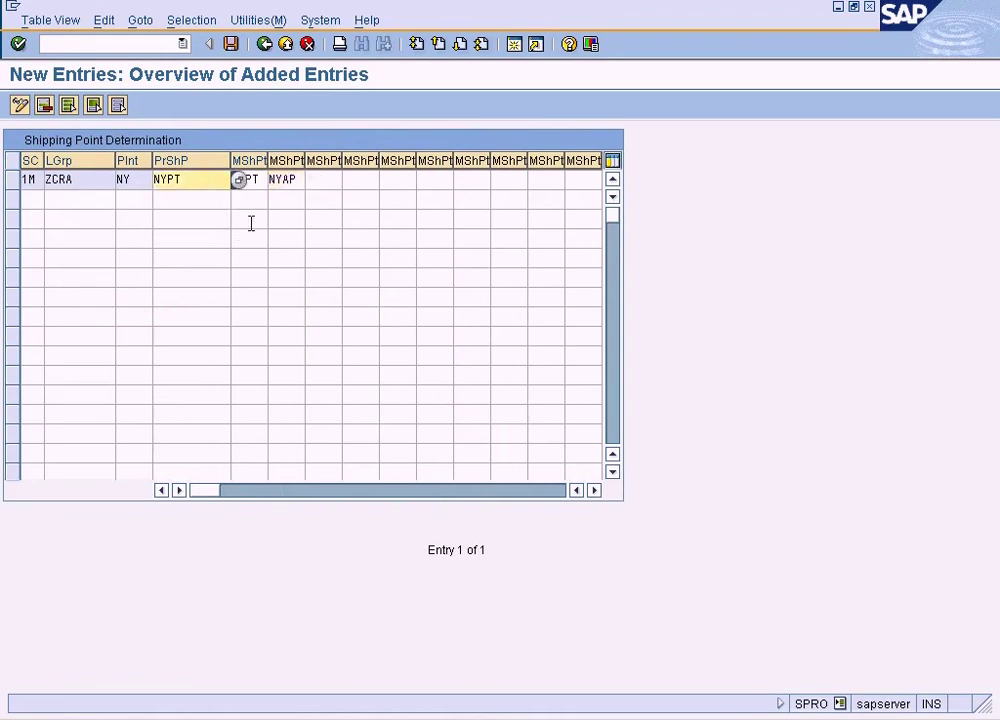
left_click(250, 184)
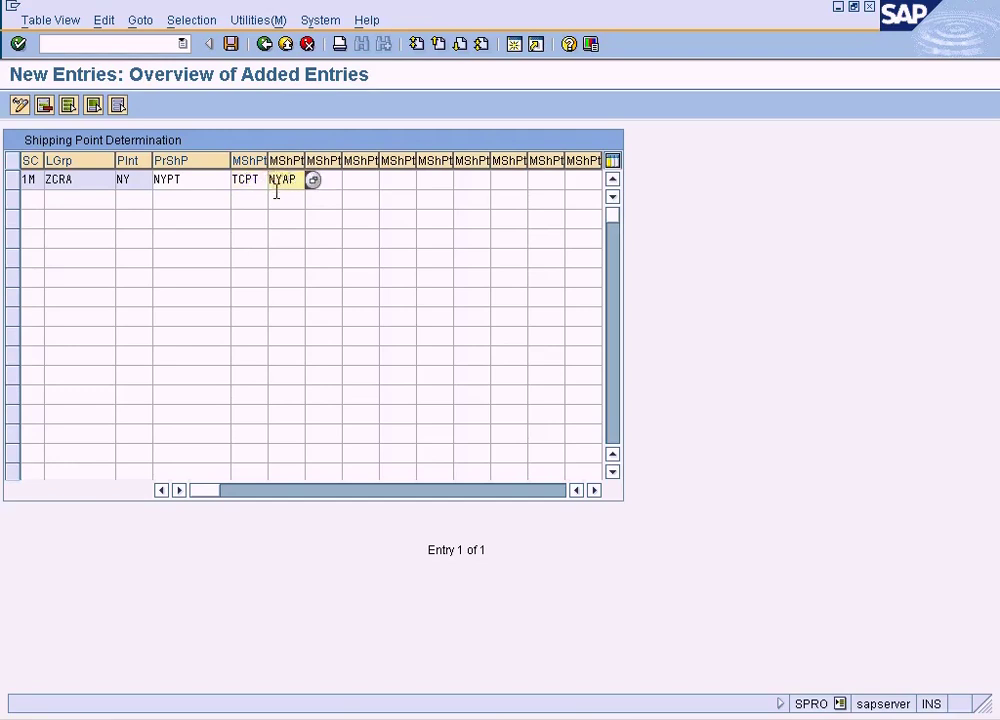
left_click(208, 179)
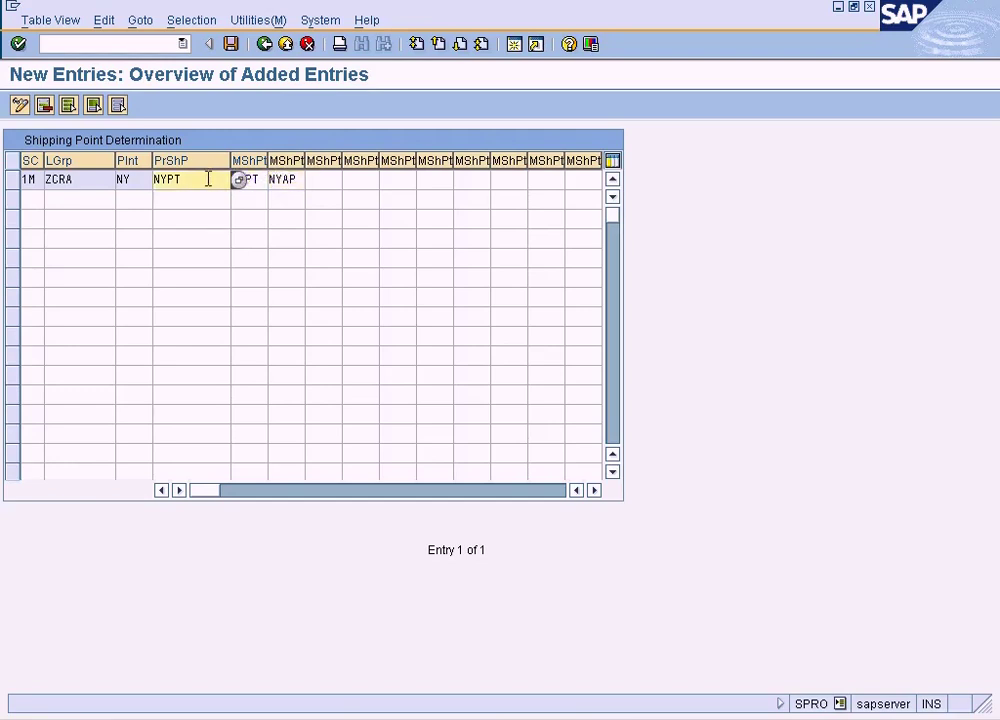
left_click(238, 181)
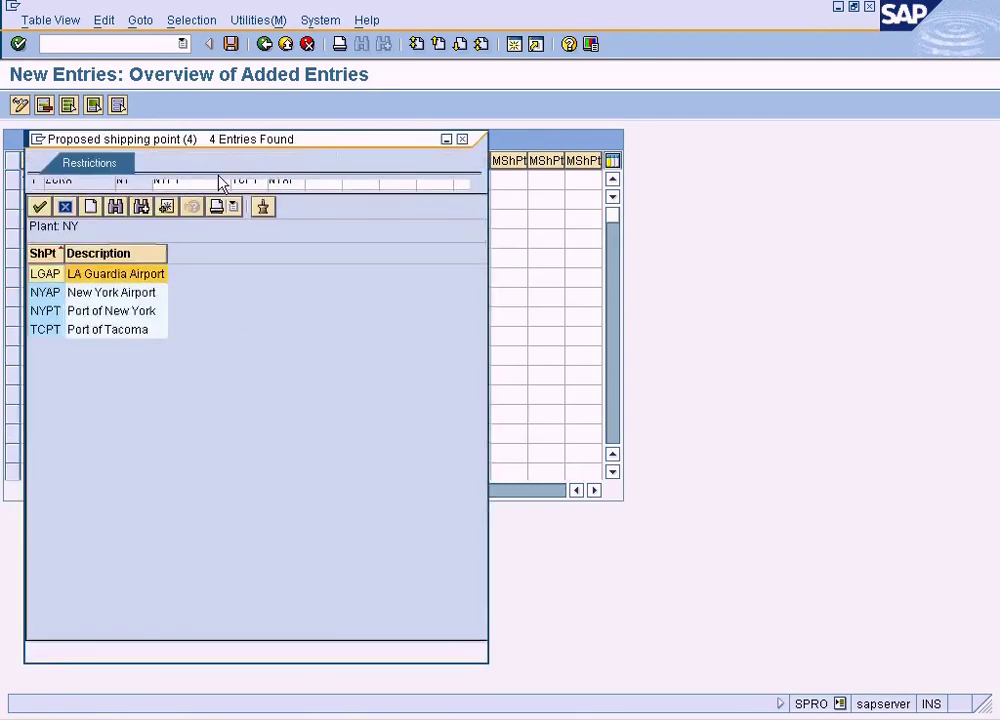
left_click_drag(221, 158, 335, 313)
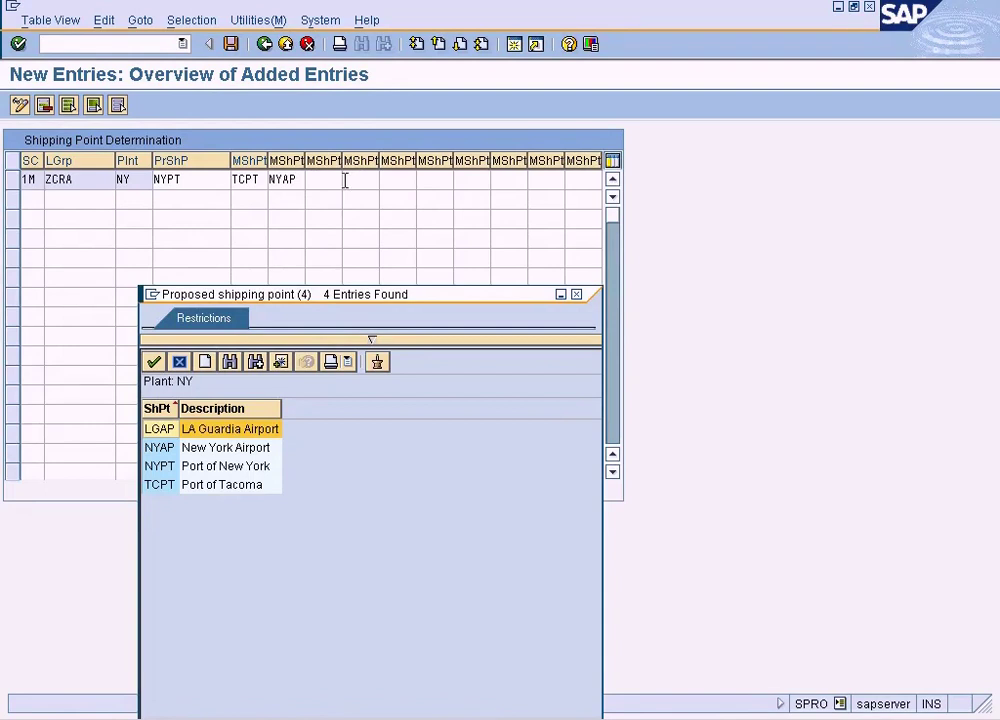
left_click(198, 487)
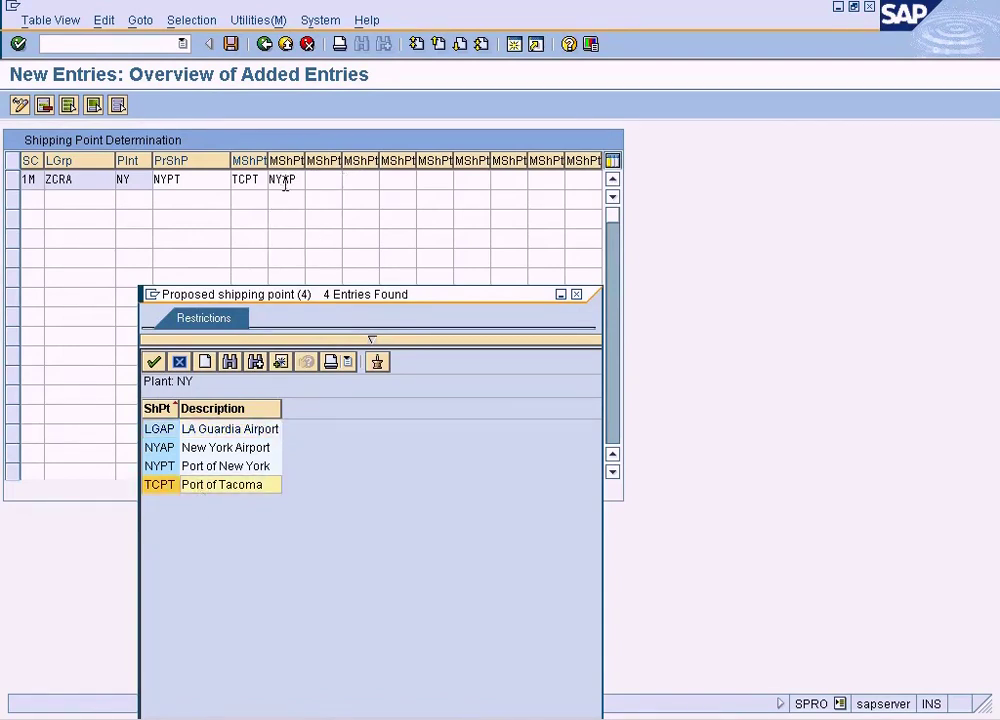
left_click(187, 450)
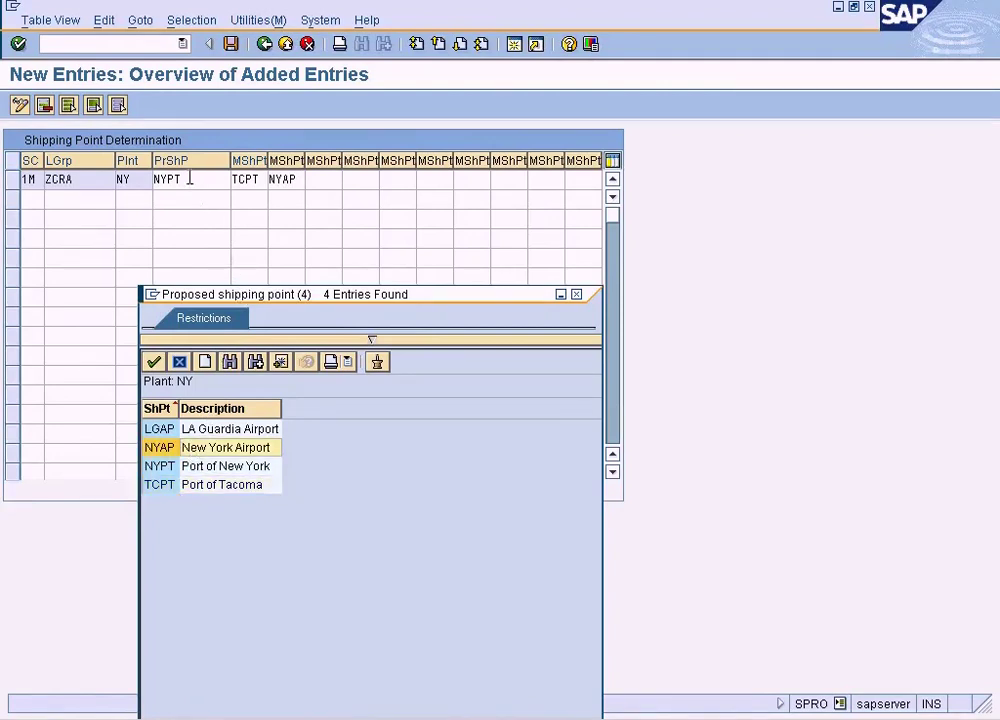
left_click(576, 295)
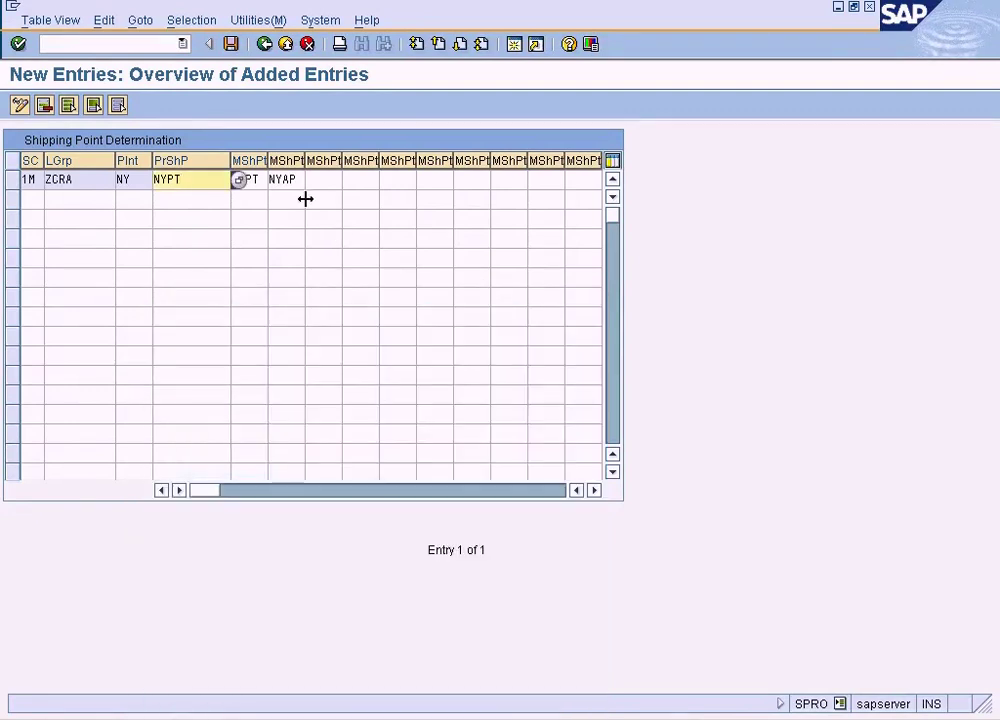
left_click(232, 44)
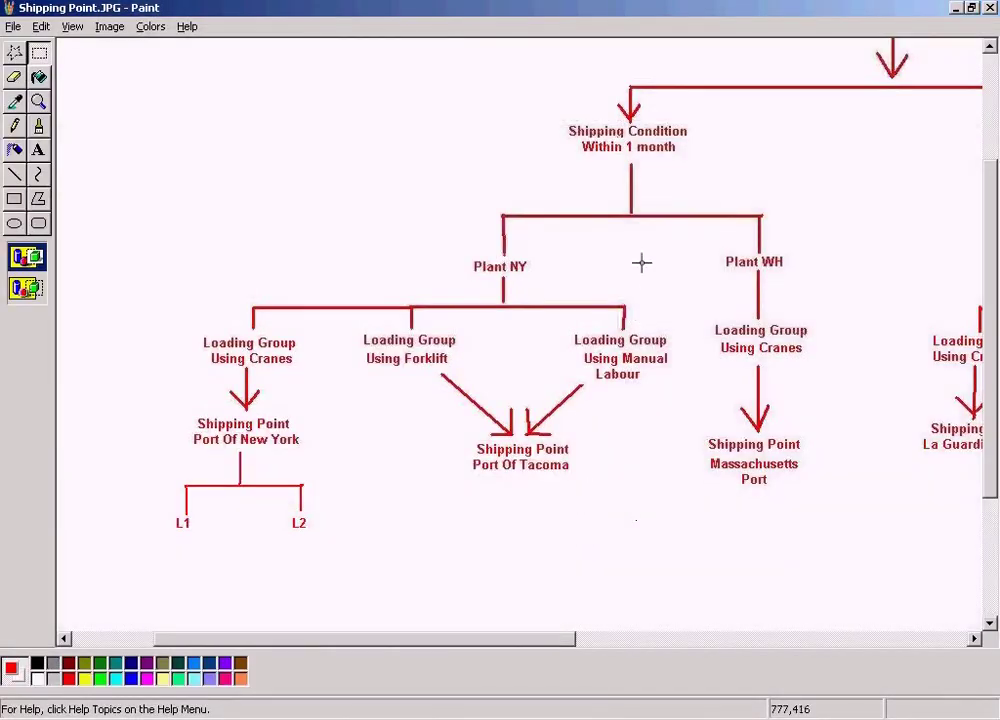
- Switch from the Paint diagram back to the SAP New Entries screen
key("alt+Tab")
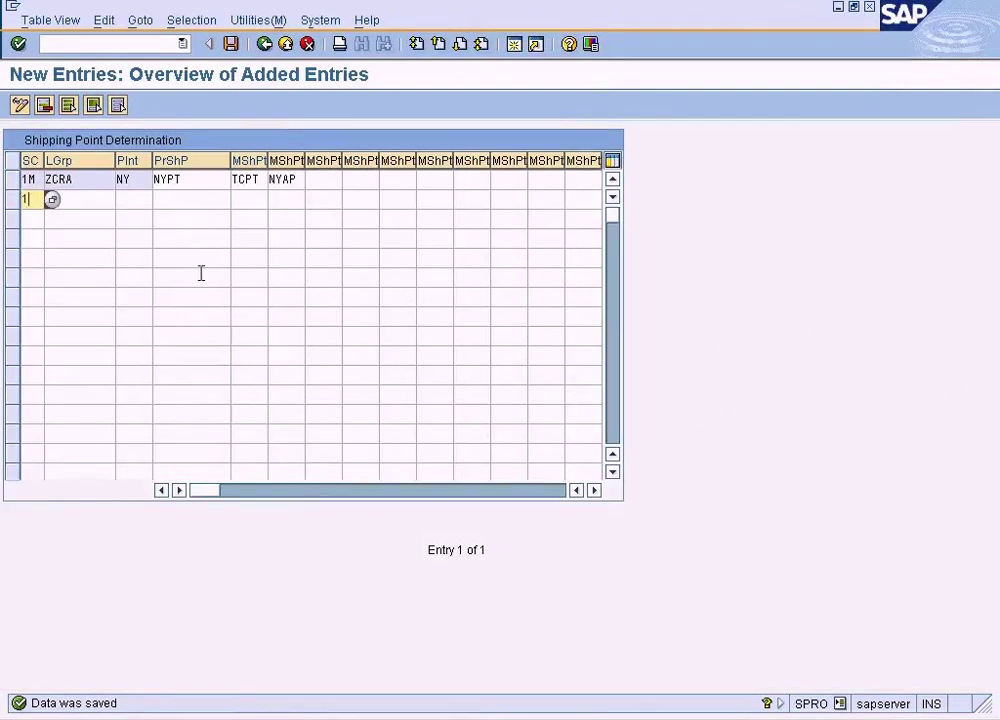
- Fill row 2 with shipping condition 1M, loading group ZFOR and plant NY
type("M")
key("Tab")
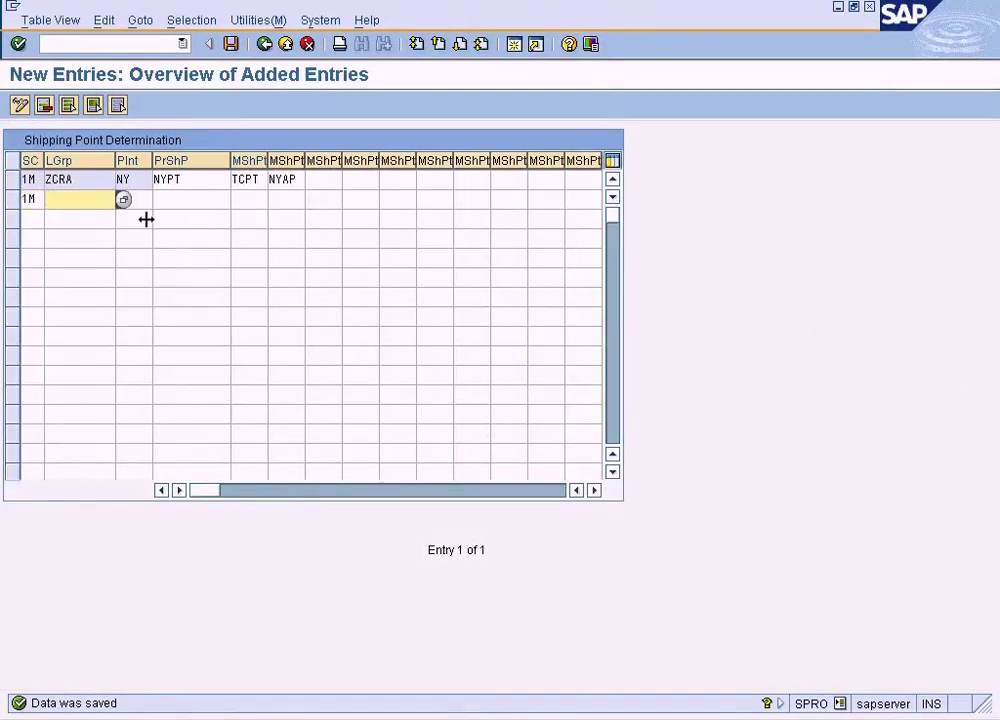
key("alt+Tab")
key("alt+Tab")
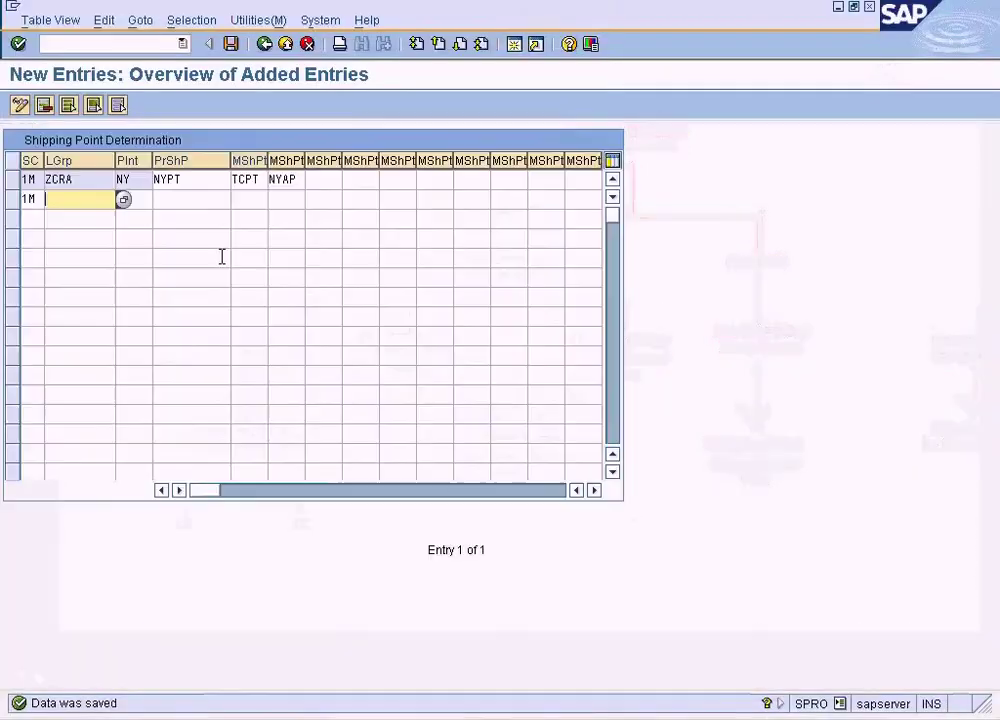
left_click(122, 201)
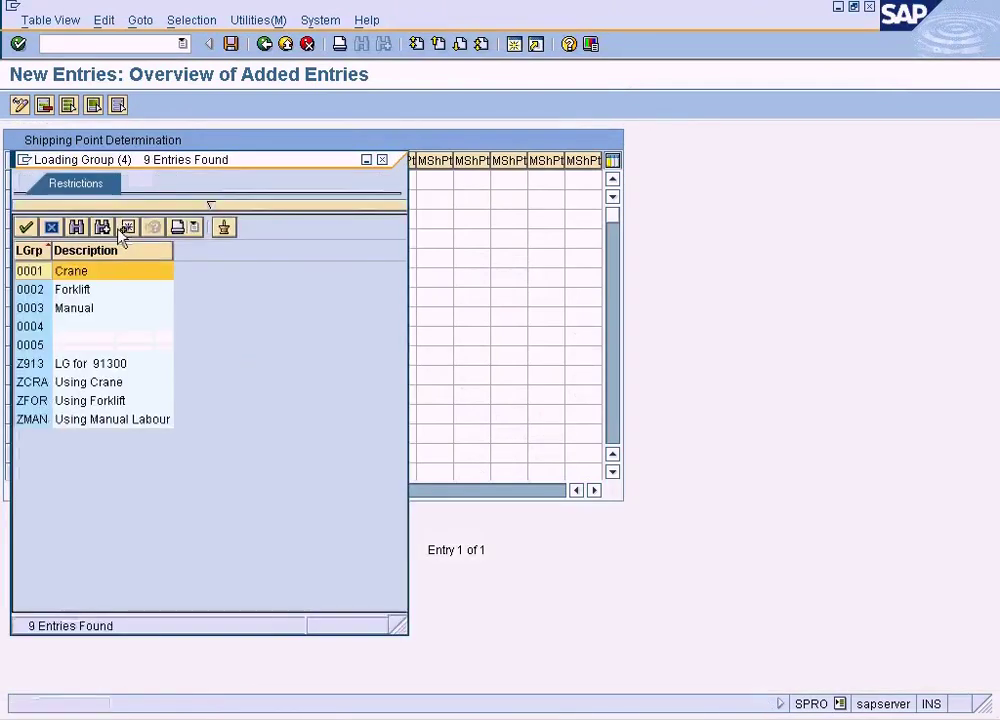
double_click(92, 402)
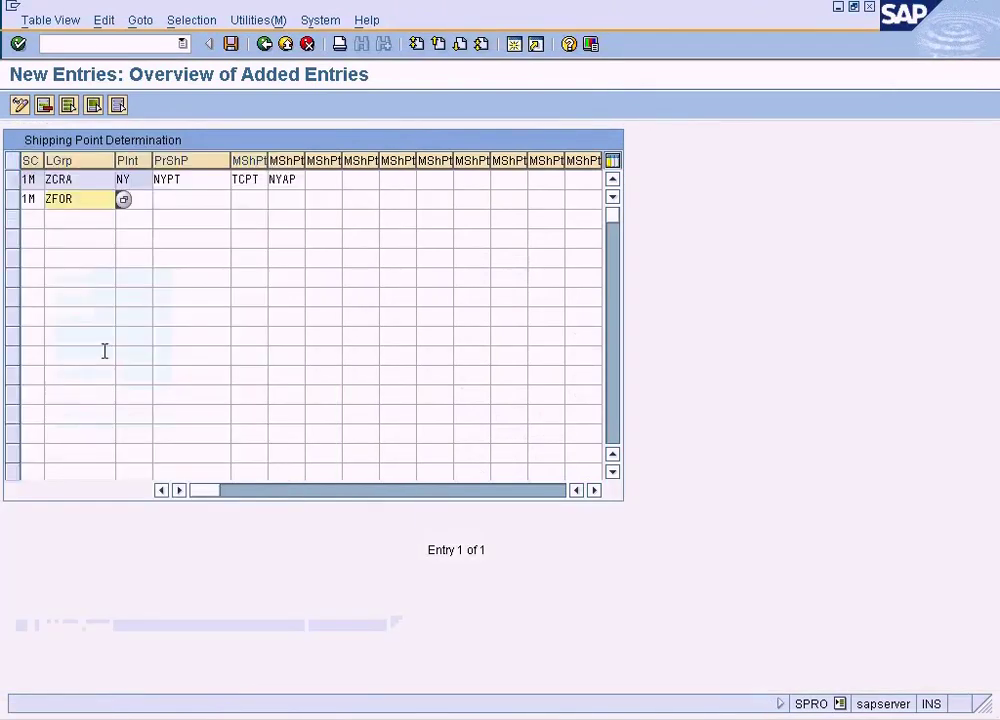
key("Tab")
type("N")
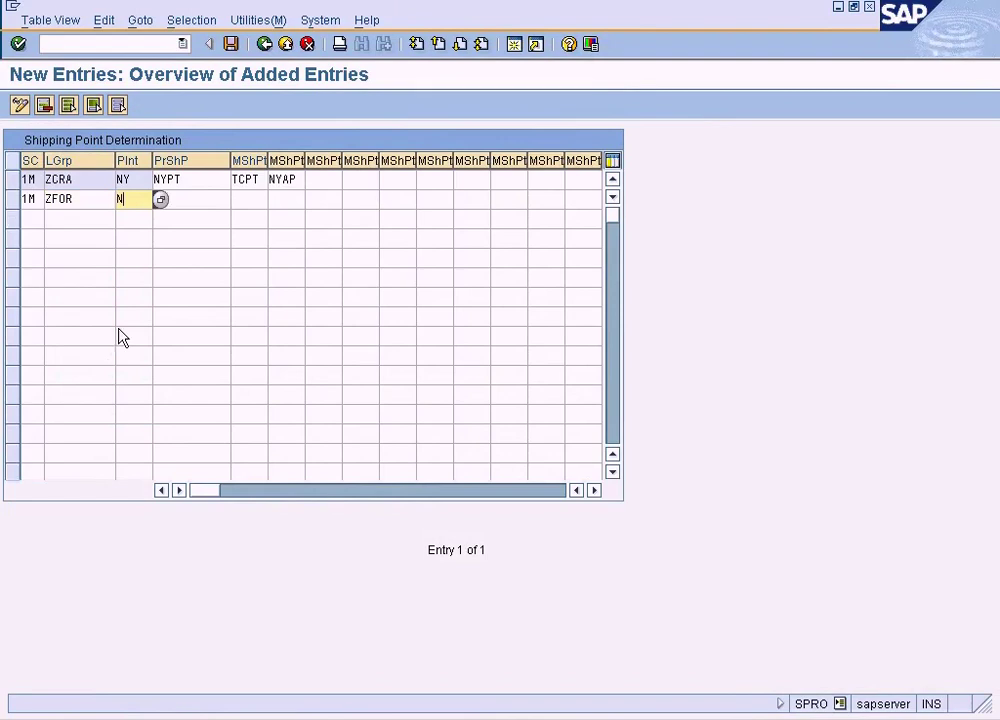
key("Tab")
- Choose TCPT as row 2's proposed shipping point and save the entries
key("alt+Tab")
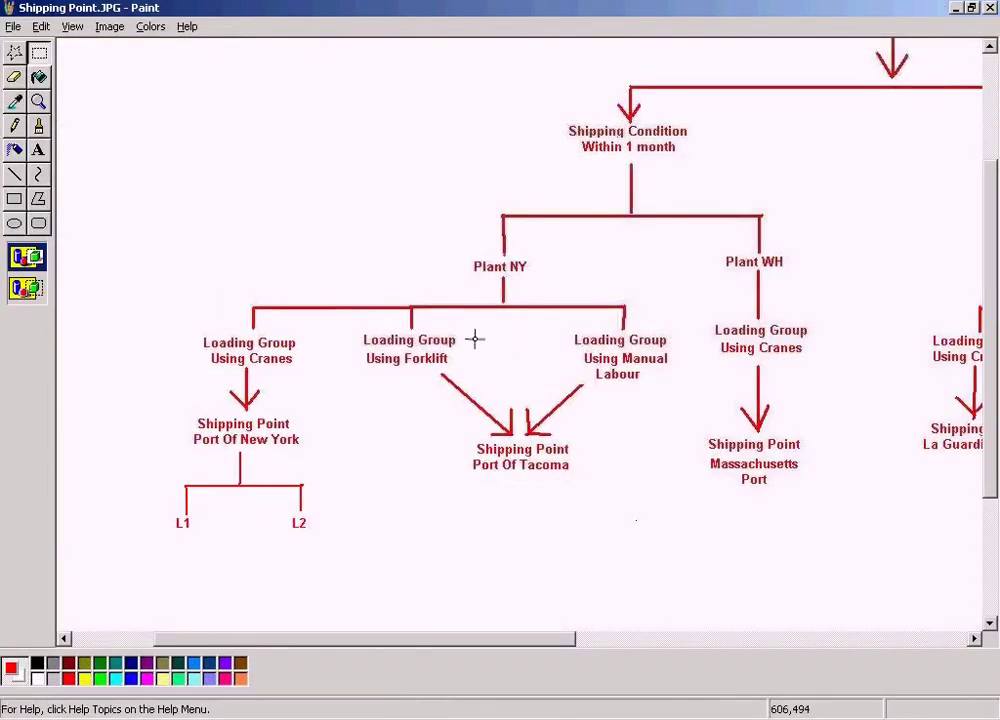
key("alt+Tab")
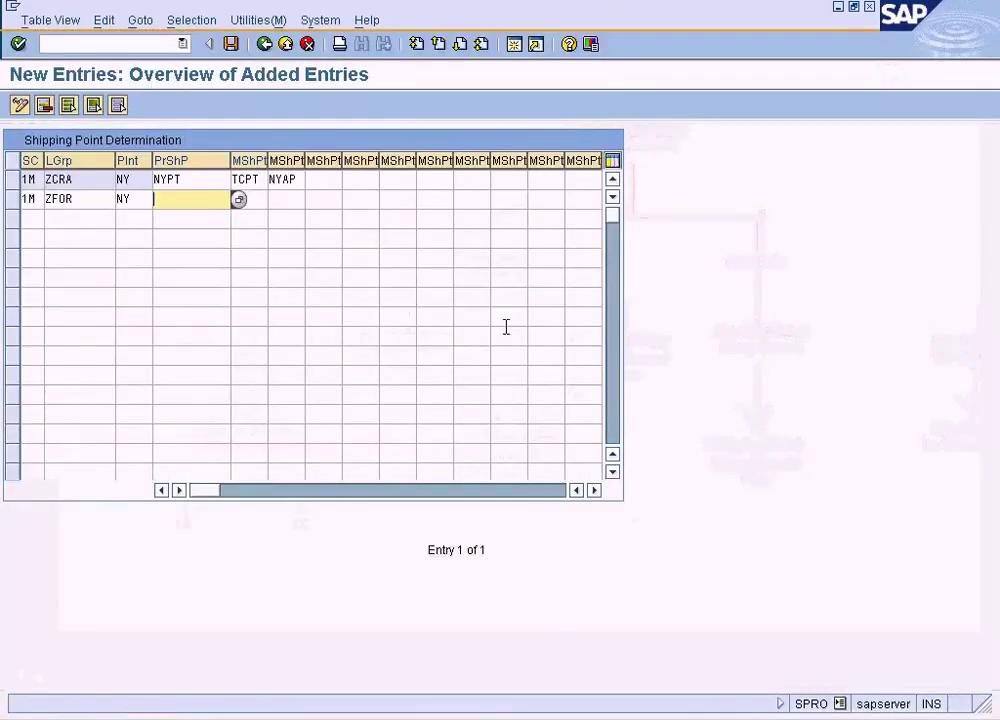
key("alt+Tab")
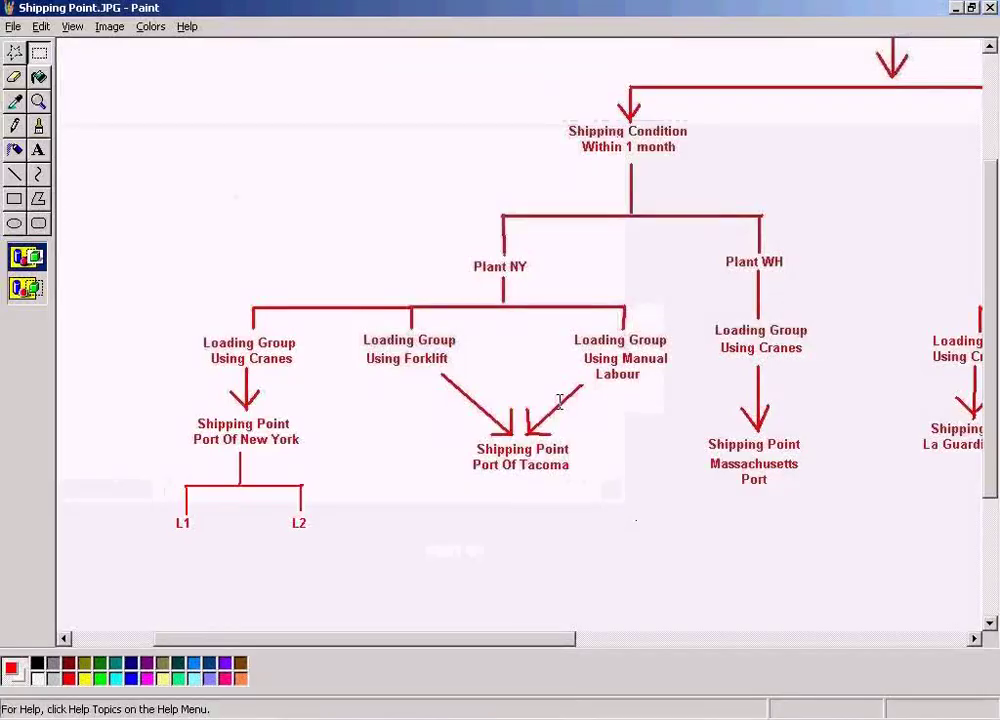
key("alt+Tab")
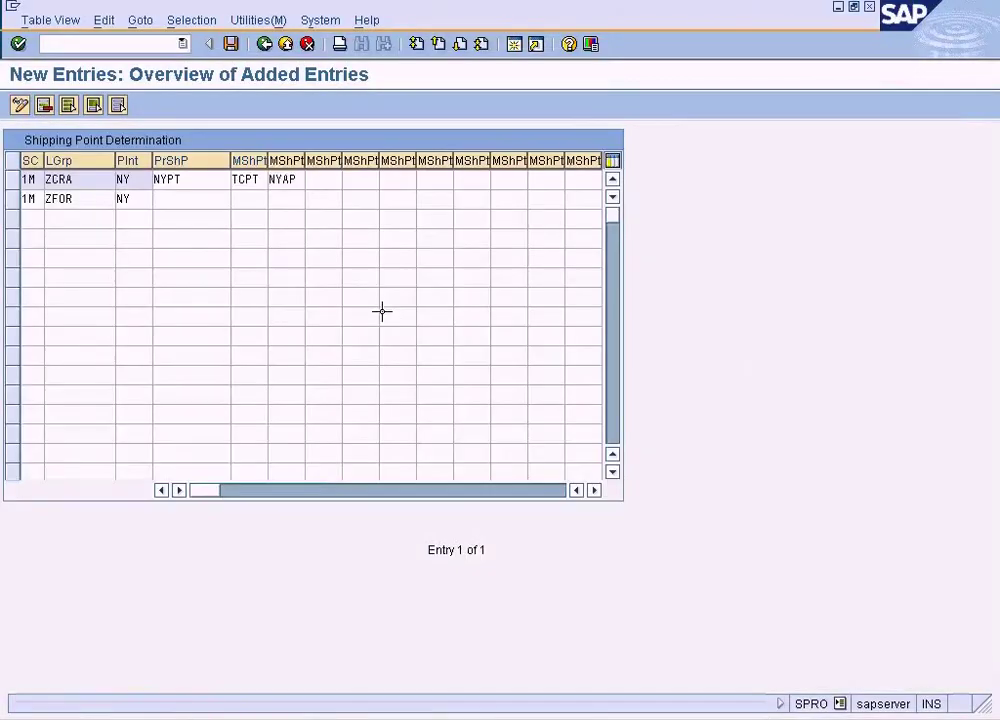
left_click(238, 202)
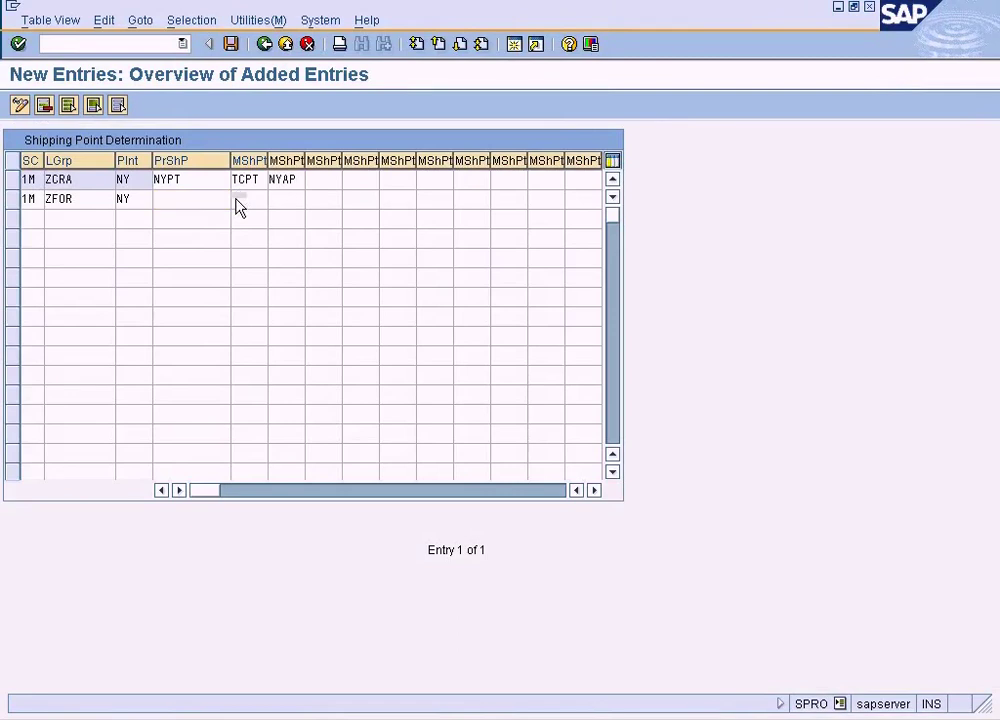
double_click(113, 350)
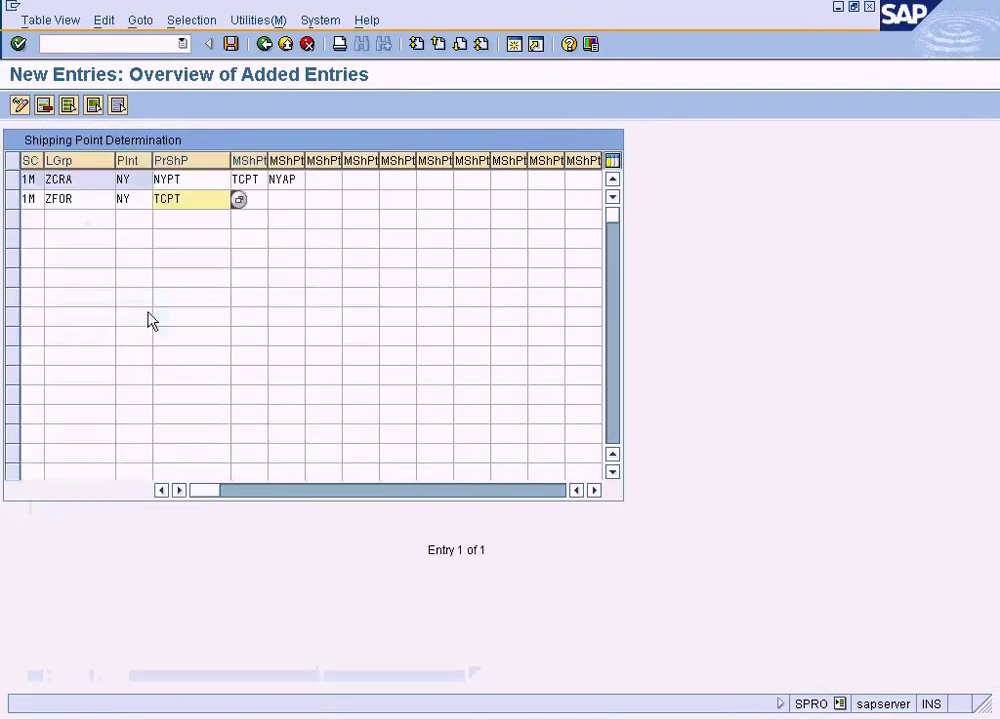
key("ctrl+s")
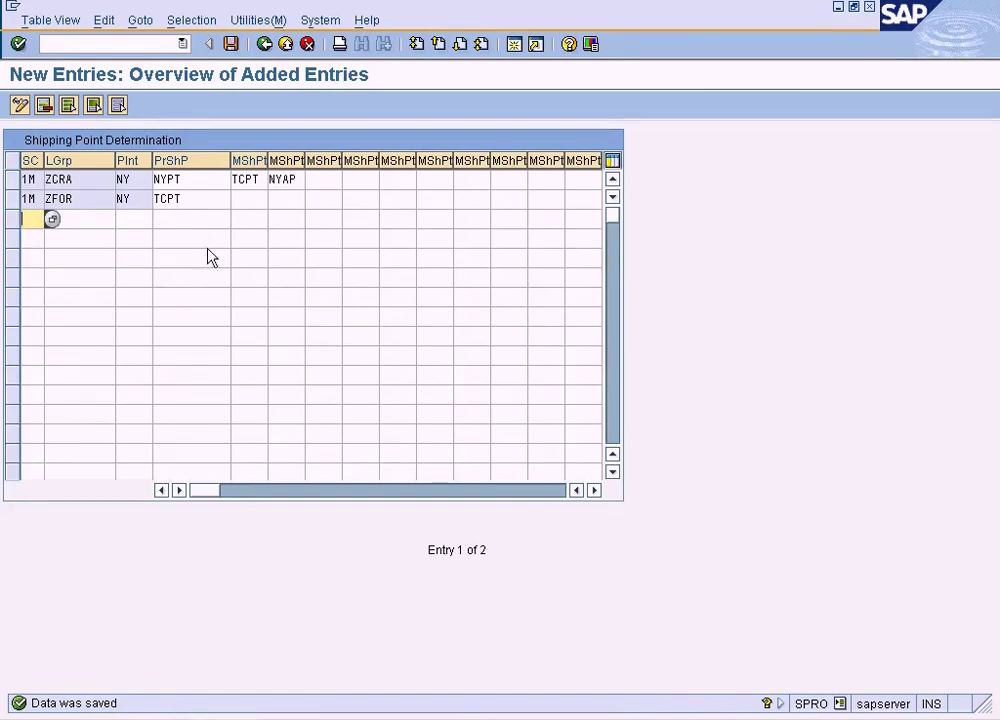
left_click(191, 199)
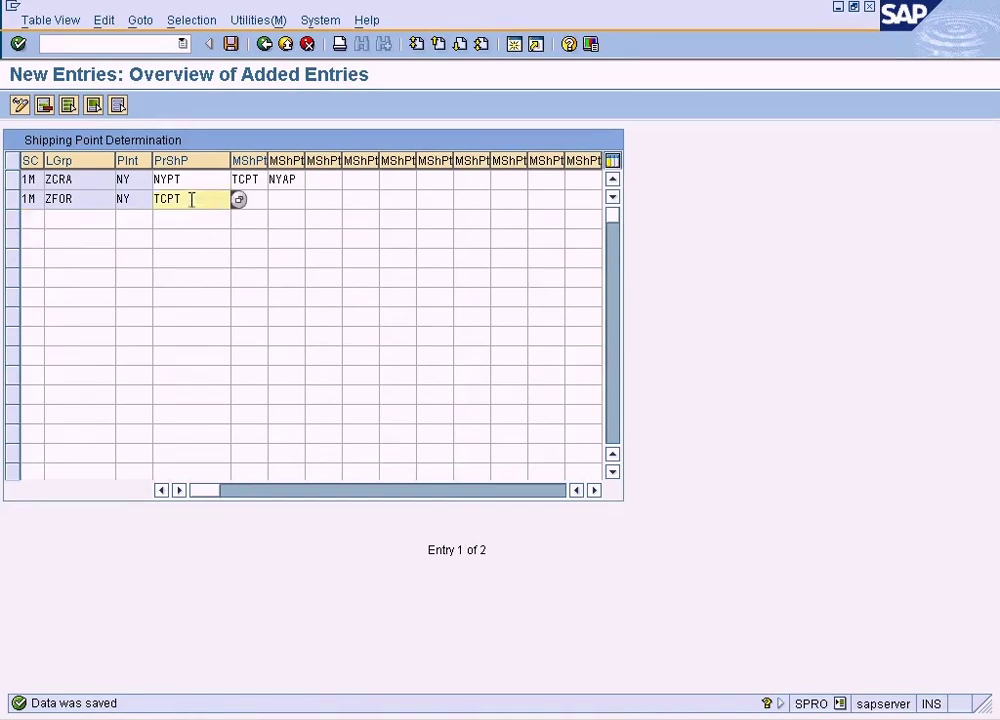
- Start the third row with shipping condition 1M and loading group ZCRA
left_click(30, 217)
key("alt+Tab")
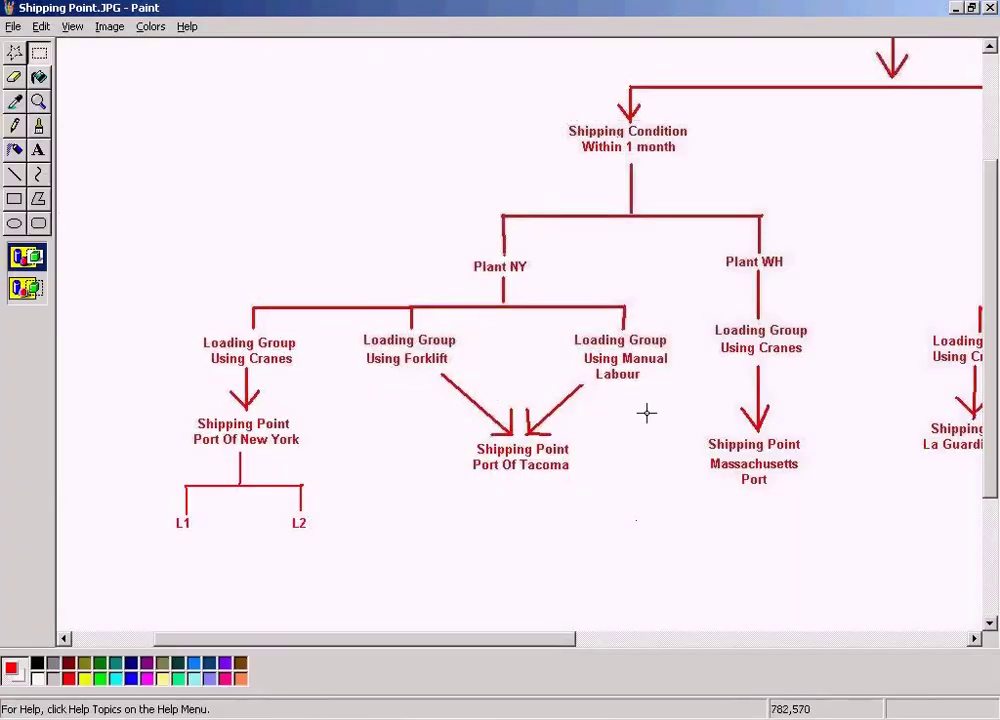
key("alt+Tab")
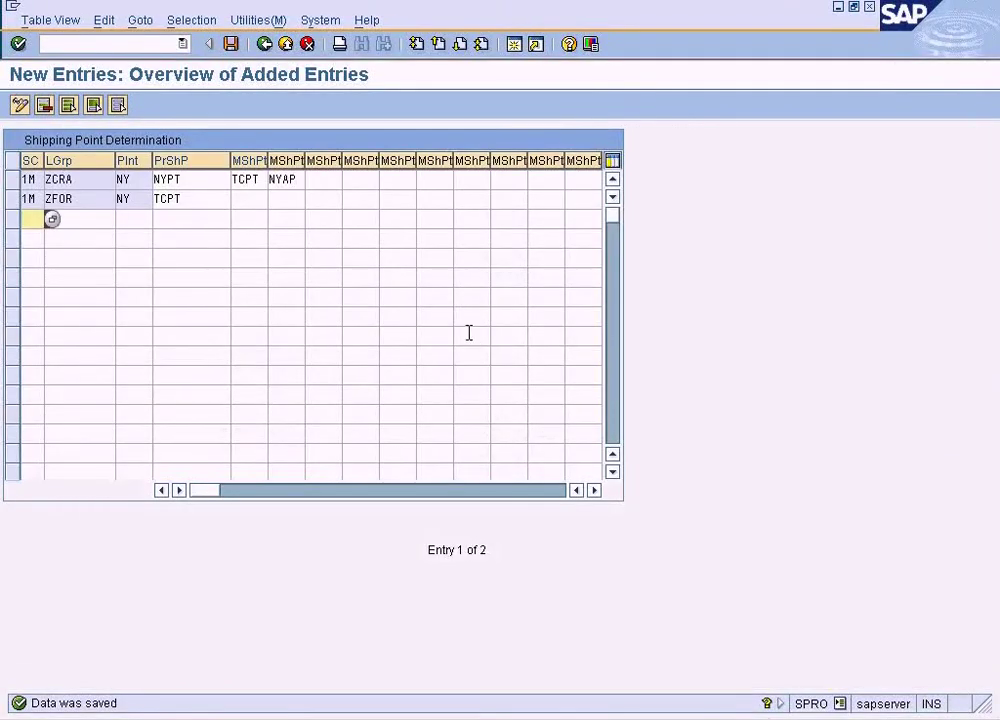
key("Tab")
key("alt+Tab")
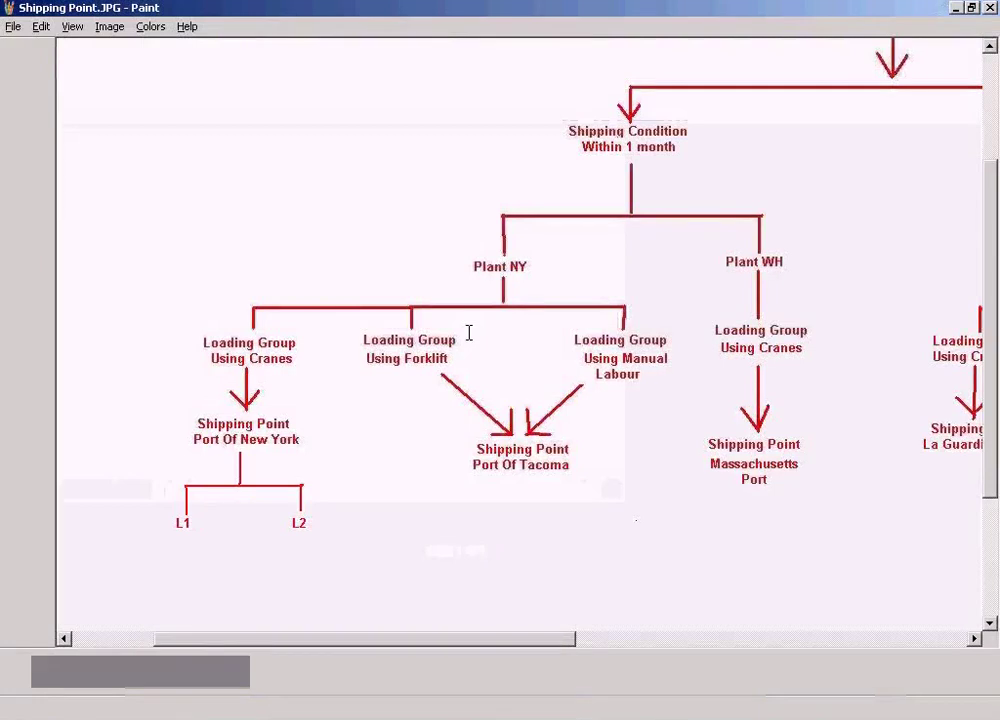
key("alt+Tab")
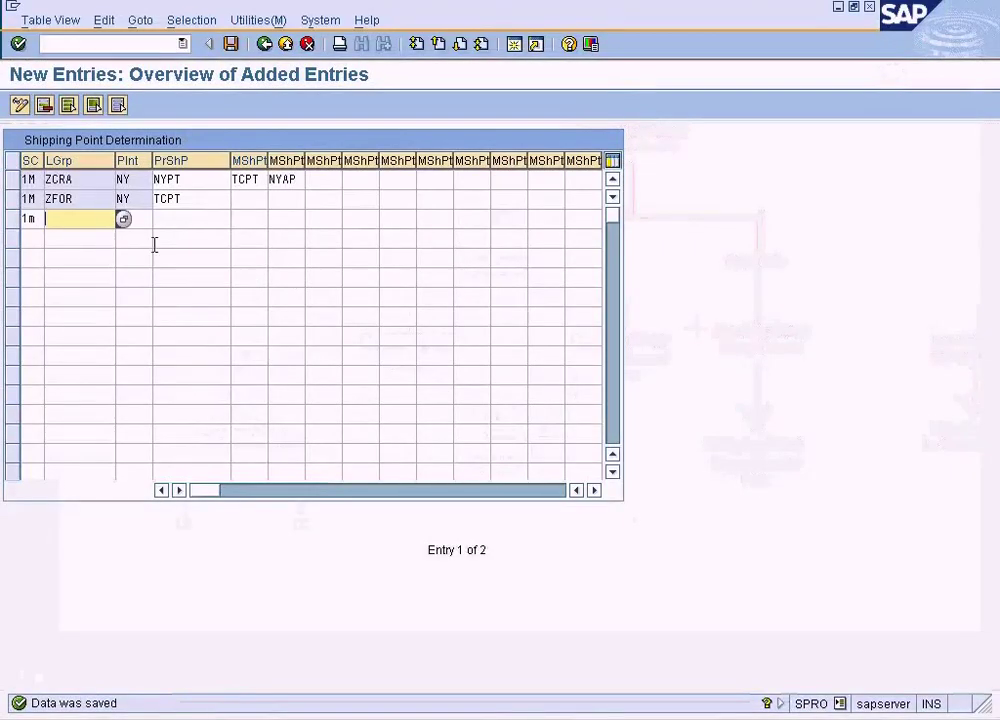
left_click(123, 218)
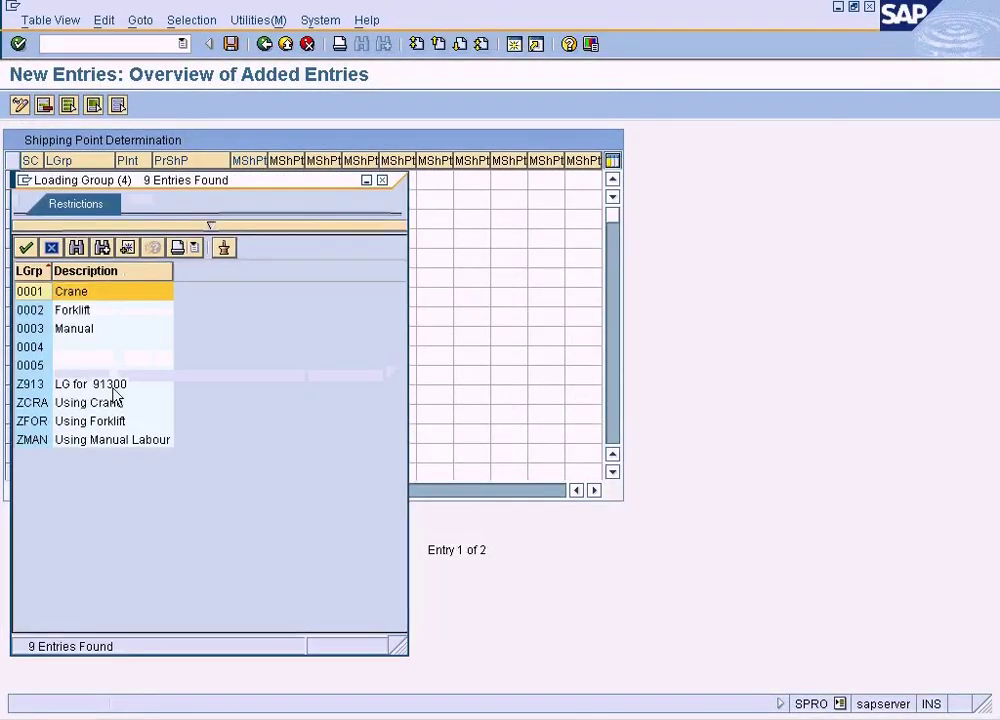
double_click(105, 402)
key("Tab")
- Give the third row plant WH and shipping point MSPT (Massachusetts Port), then save
type("WH")
key("Tab")
key("alt+Tab")
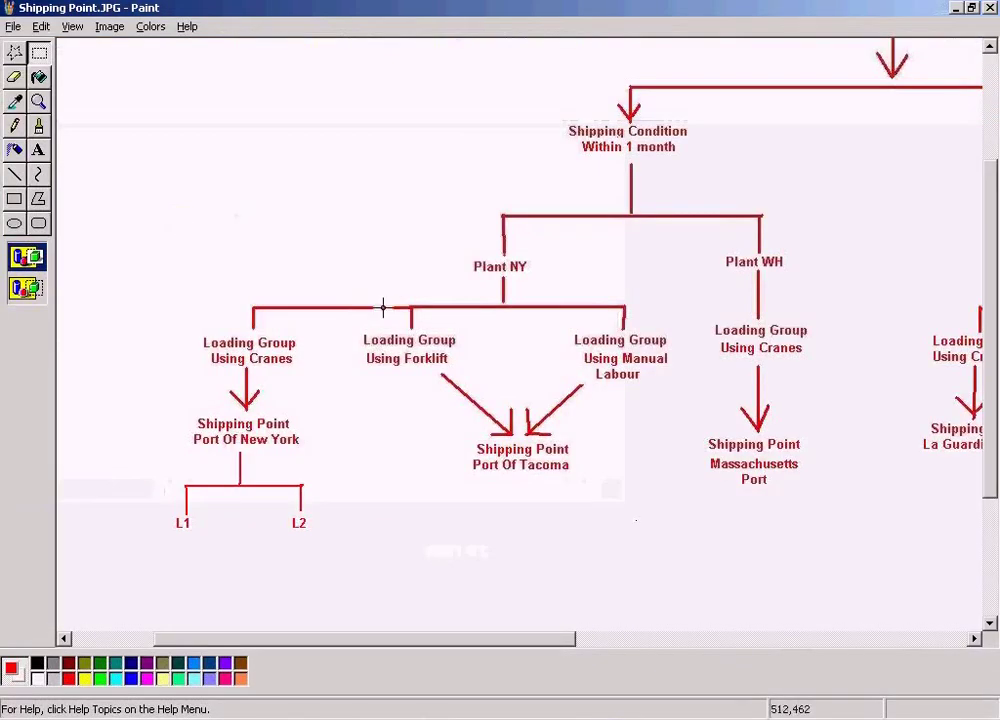
key("alt+Tab")
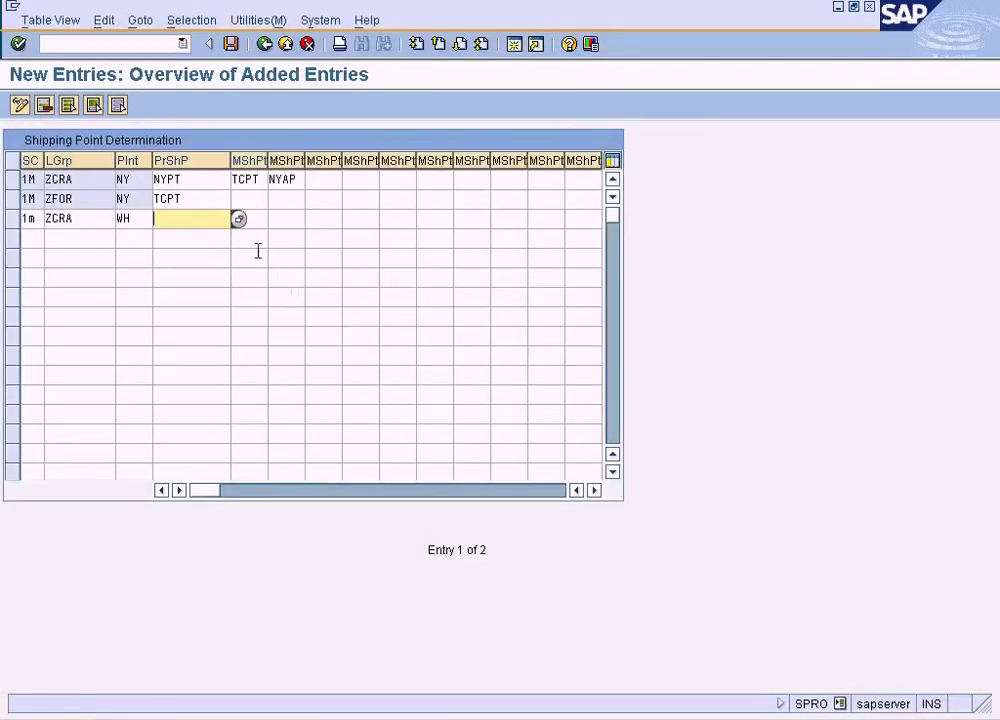
left_click(238, 218)
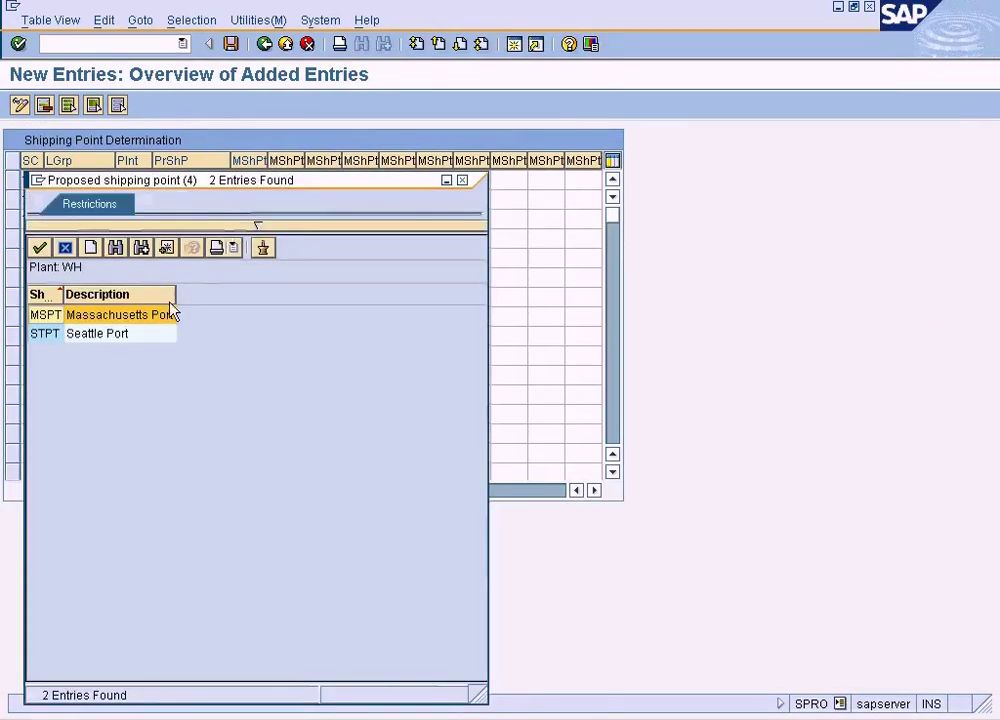
double_click(132, 316)
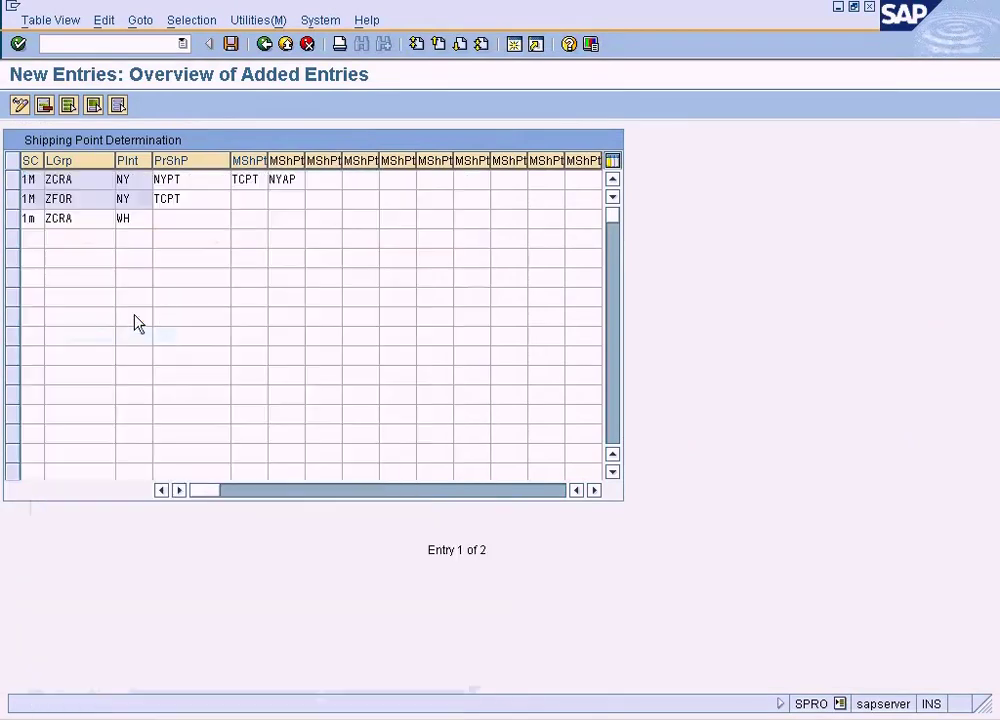
left_click(231, 44)
left_click(33, 238)
key("alt+Tab")
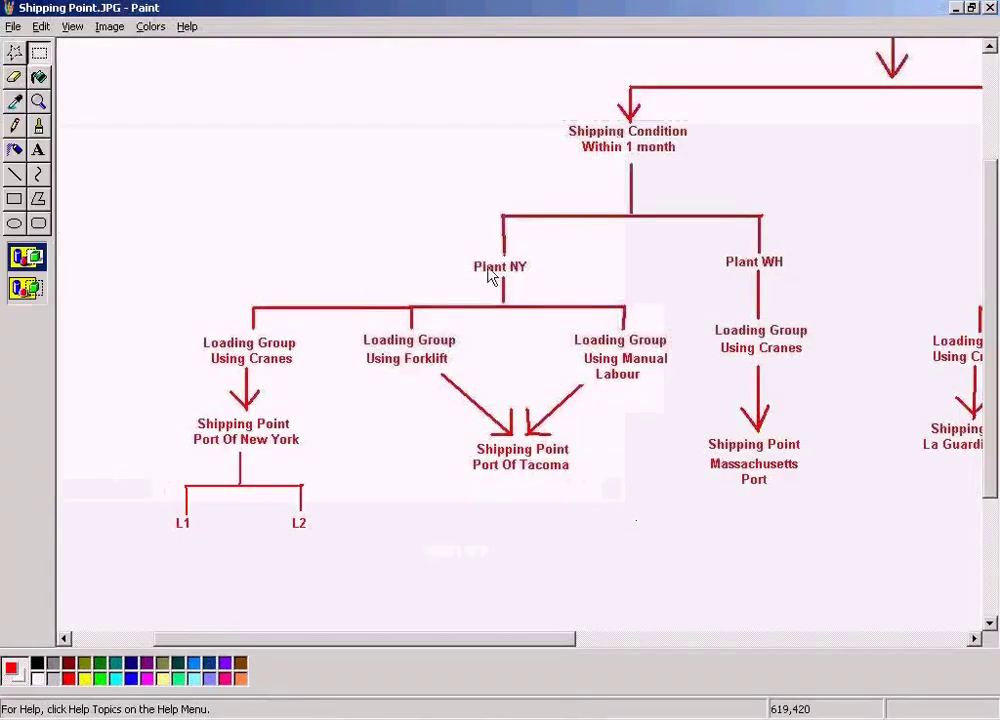
- Fill row 4 with shipping condition AS (As soon as possible) and loading group ZCRA
left_click(890, 640)
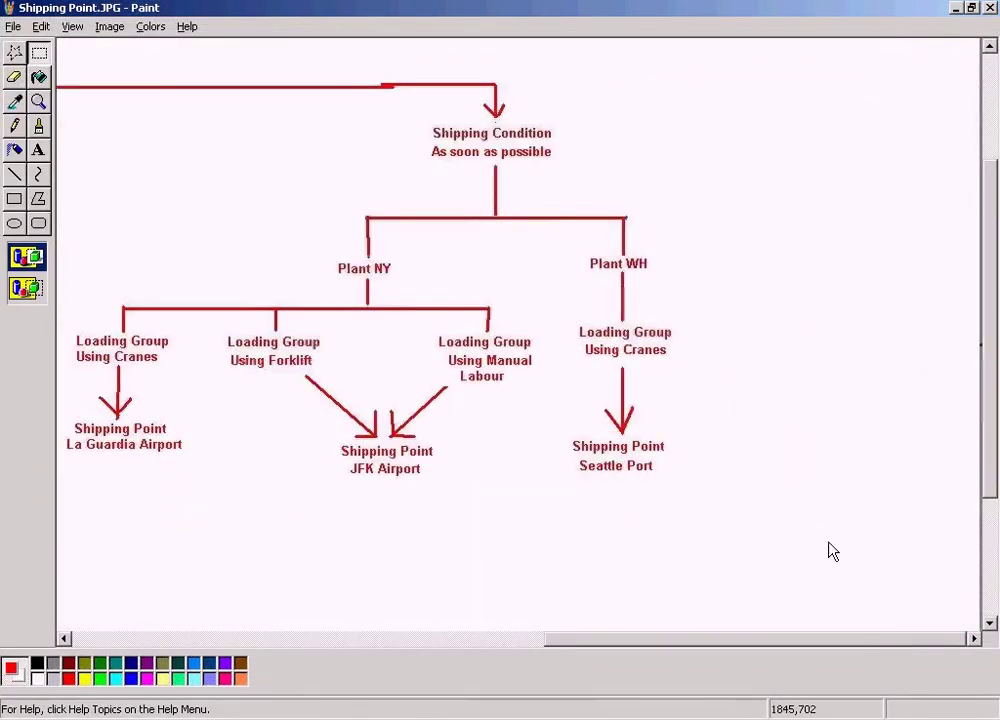
key("alt+Tab")
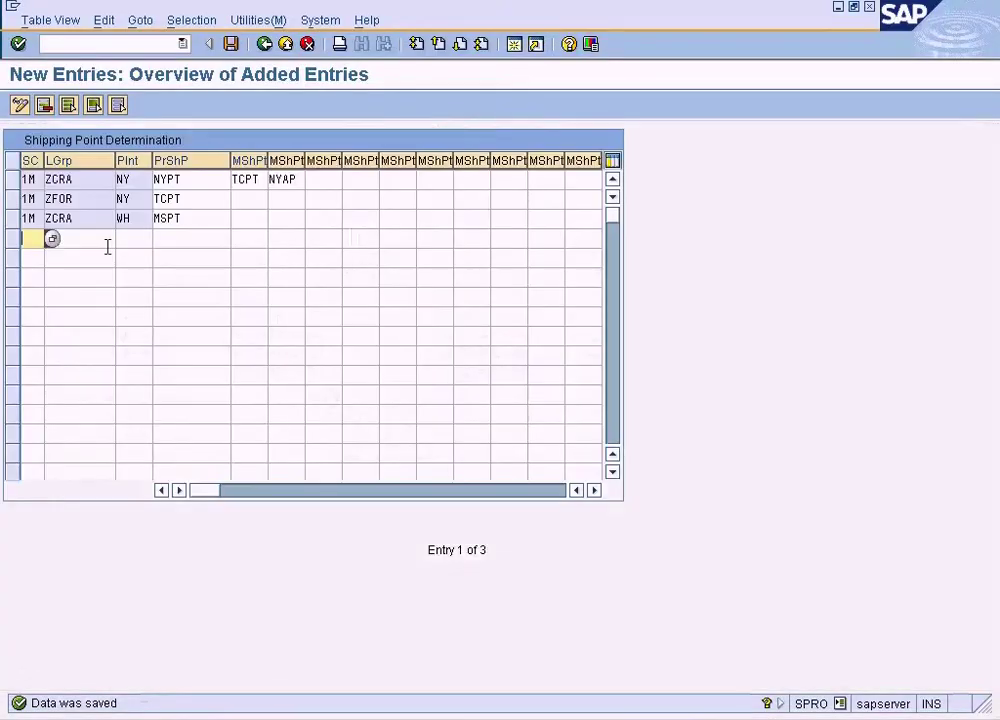
left_click(50, 240)
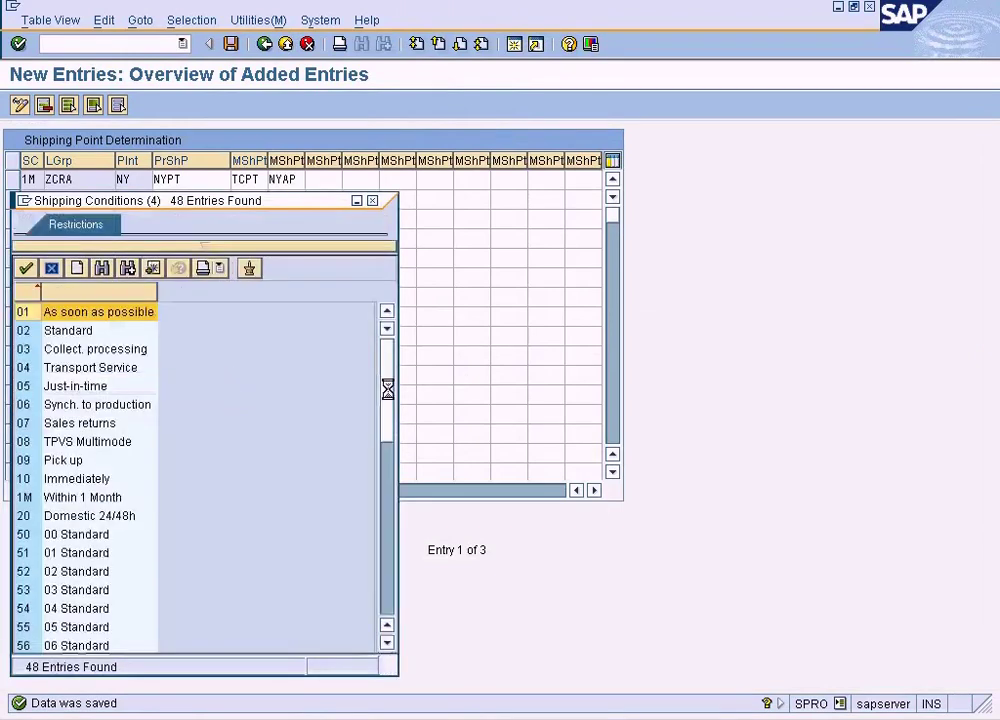
left_click(390, 568)
left_click(388, 594)
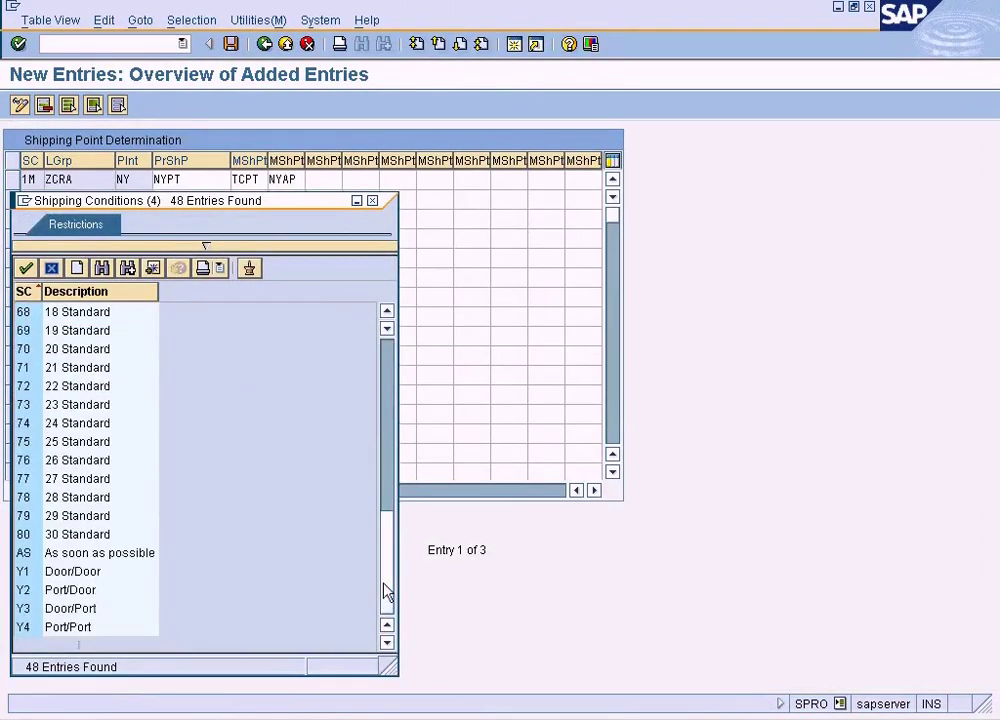
double_click(146, 550)
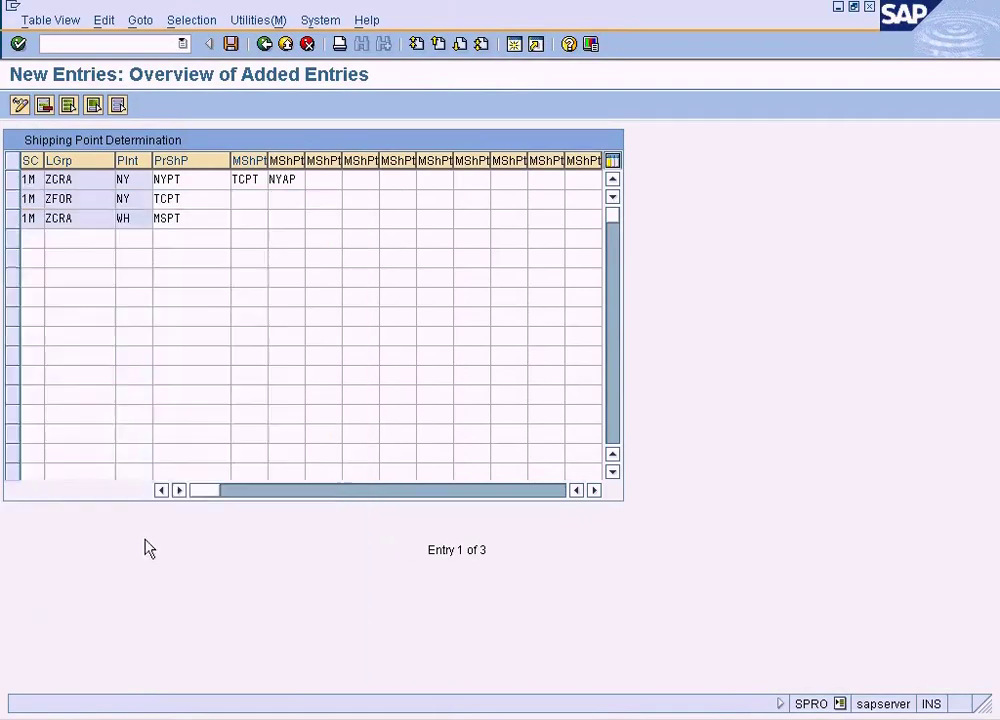
key("alt+Tab")
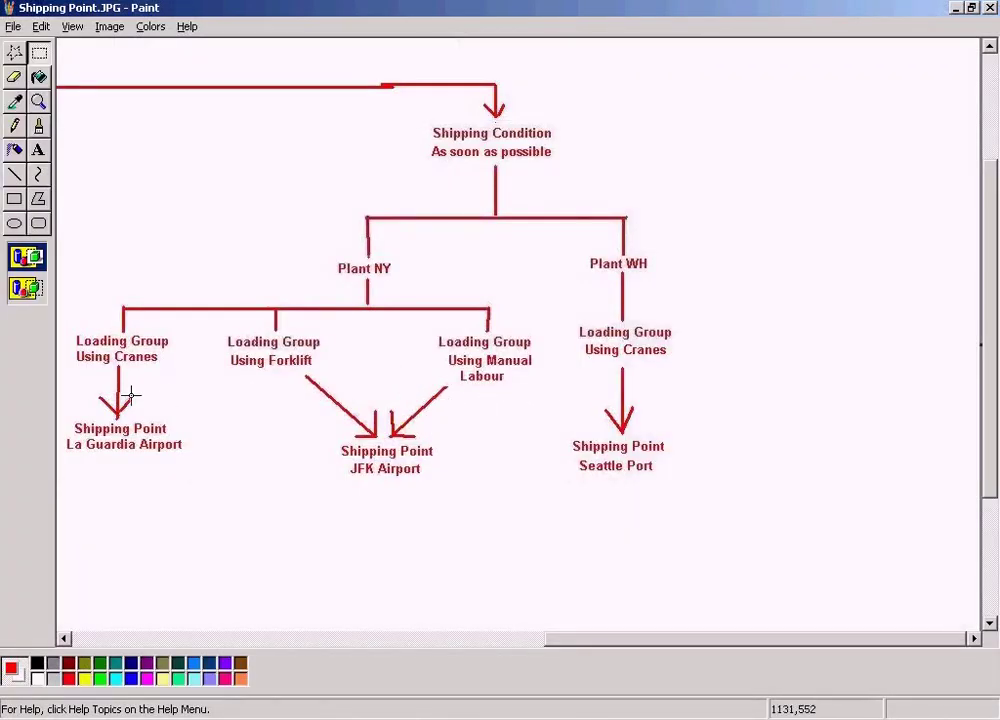
key("alt+Tab")
left_click(123, 239)
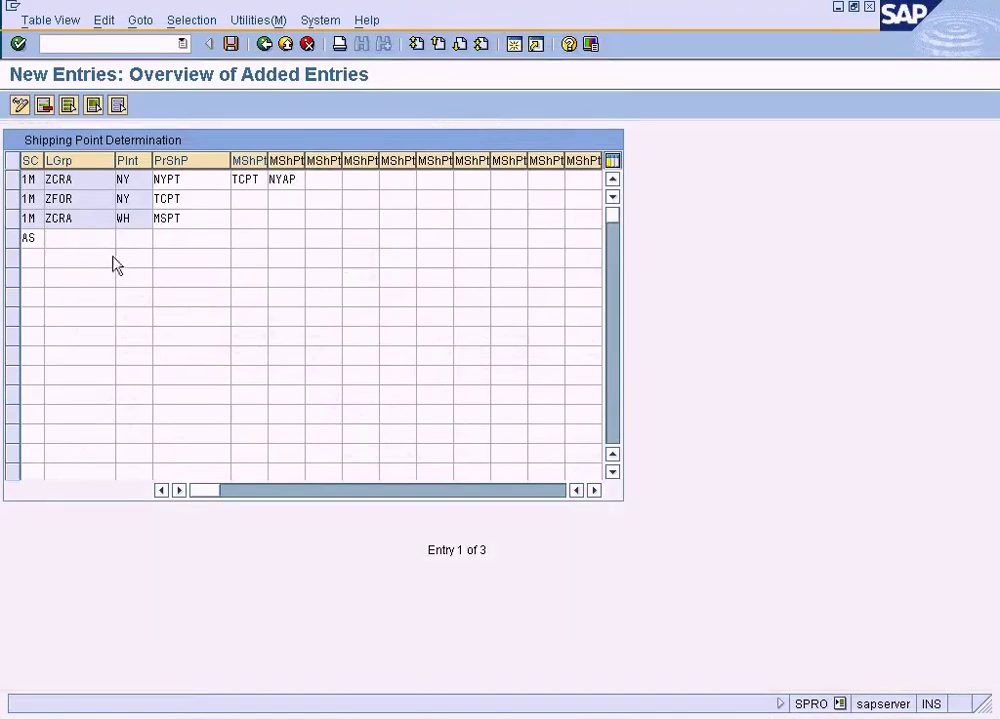
double_click(68, 423)
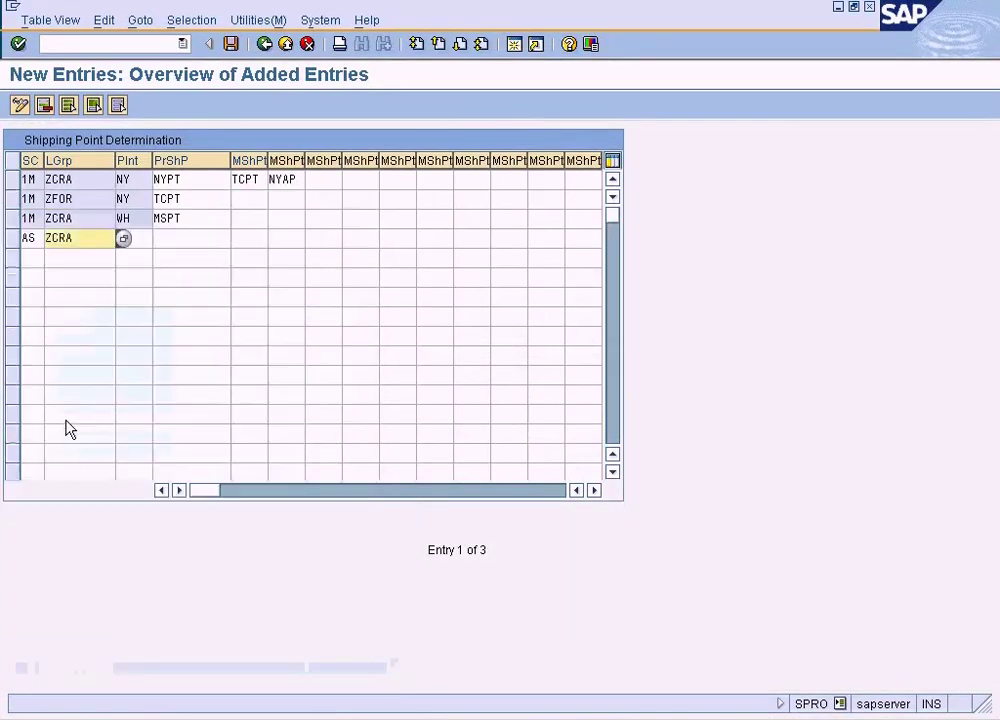
- Set row 4's plant to NY and its proposed shipping point to LGAP
key("alt+Tab")
key("alt+Tab")
type("N")
key("Tab")
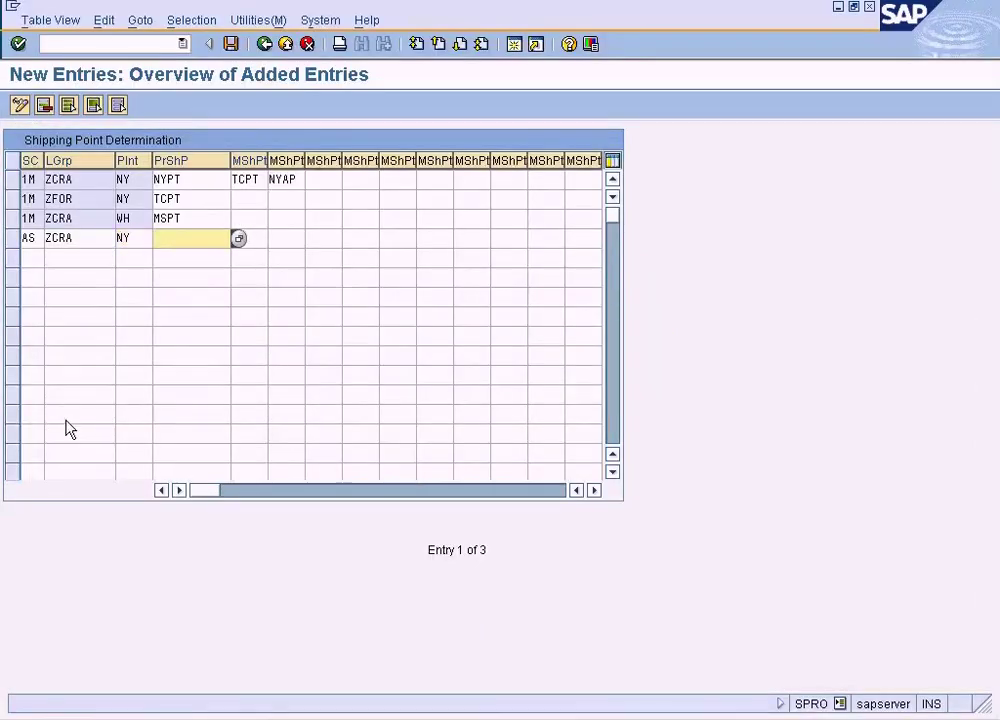
key("alt+Tab")
key("alt+Tab")
key("alt+Tab")
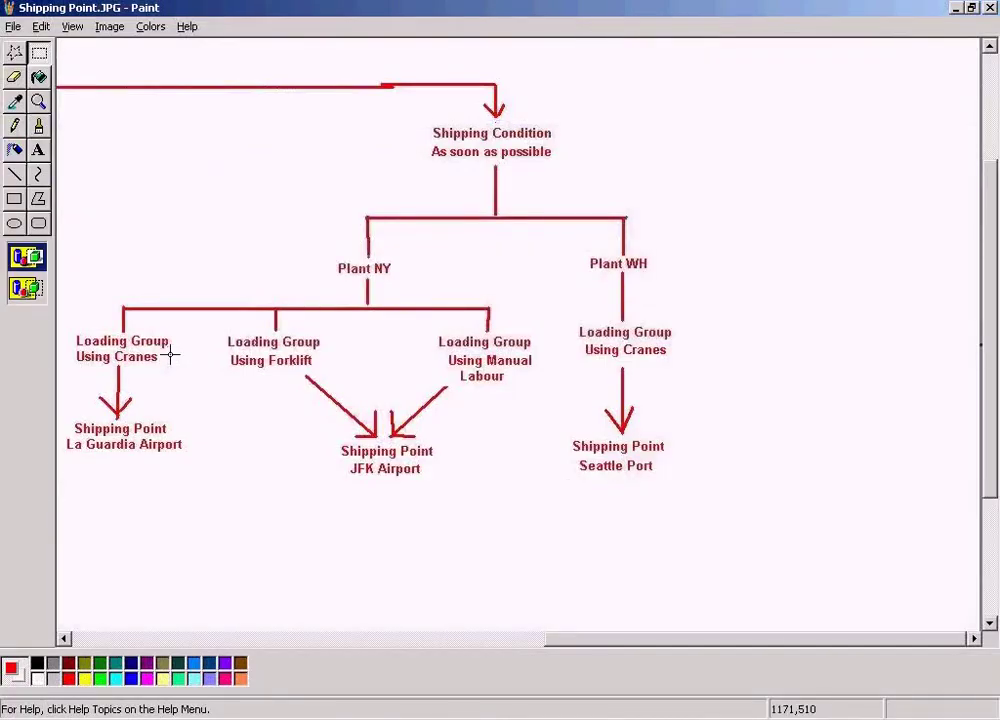
key("alt+Tab")
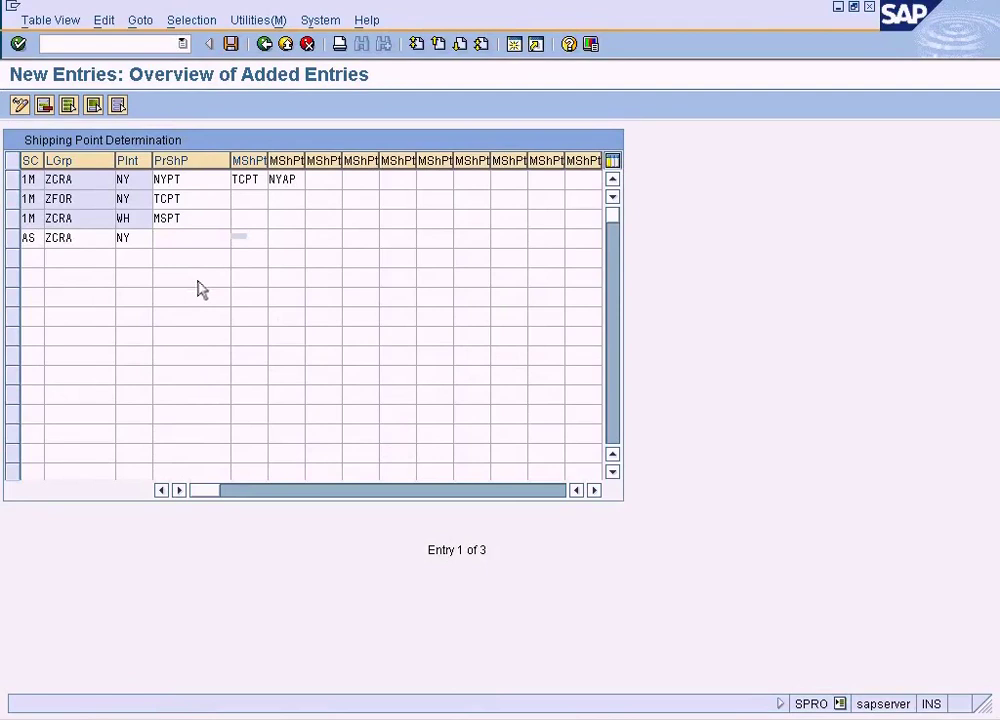
key("F4")
double_click(137, 331)
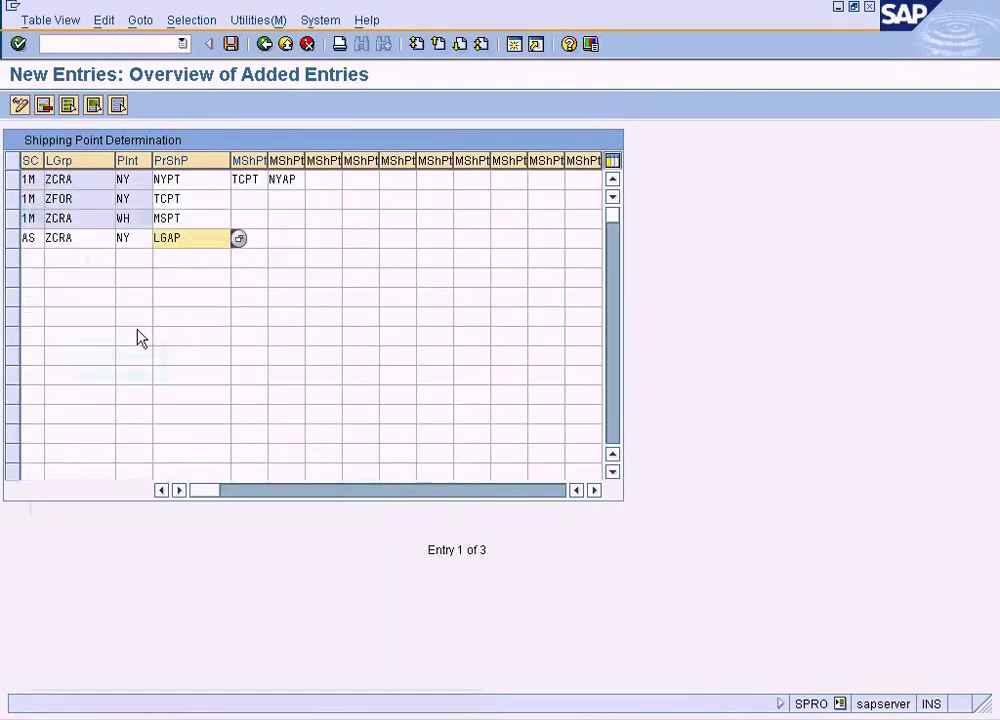
left_click(28, 256)
- Start row 5 with condition AS and loading group ZFOR, replacing the typed ZCRA
type("AS")
key("Tab")
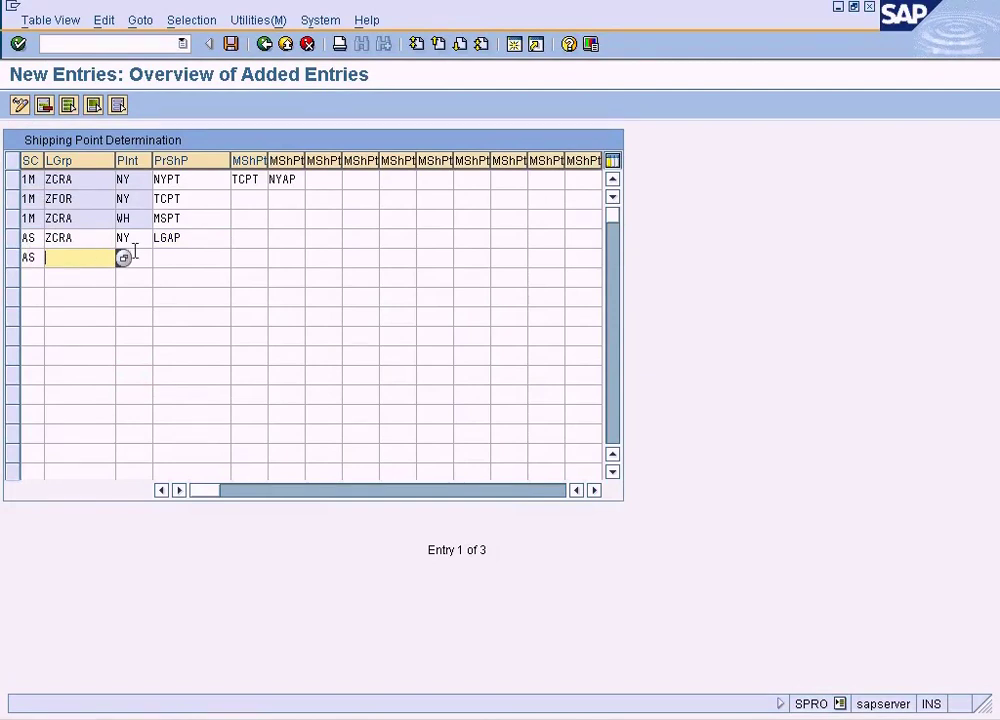
type("ZCRA")
key("Tab")
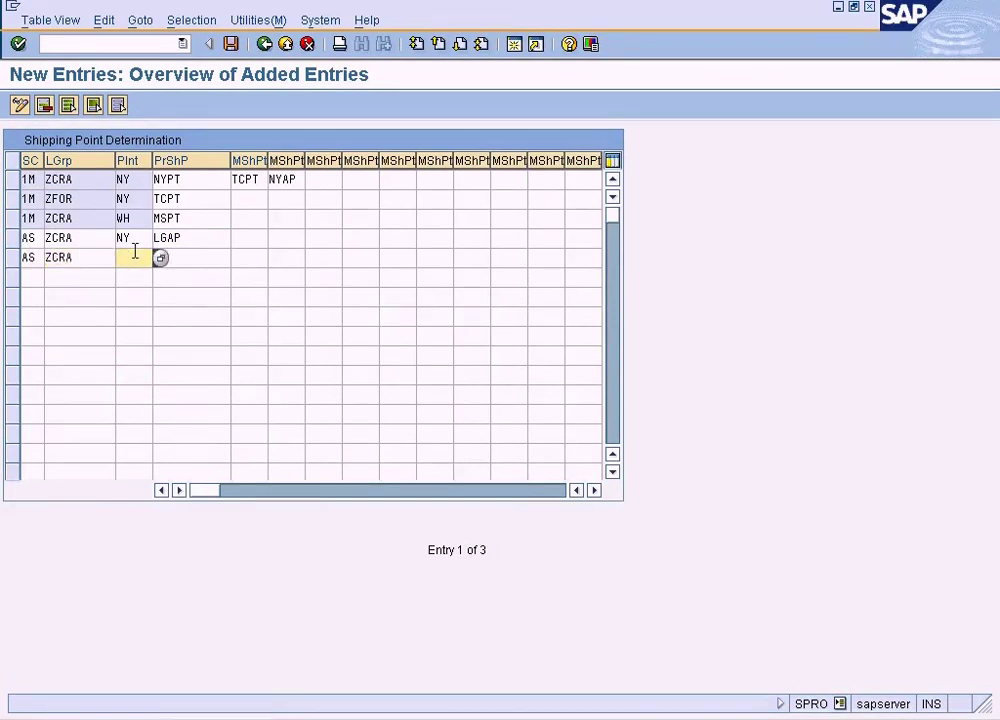
key("alt+Tab")
key("alt+Tab")
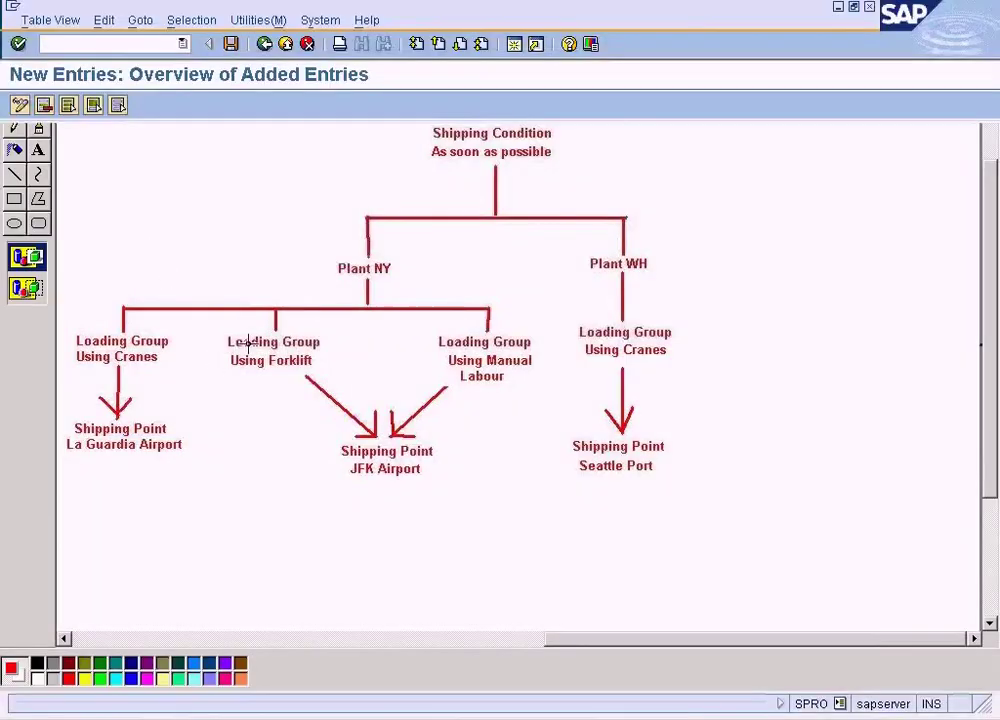
left_click(86, 258)
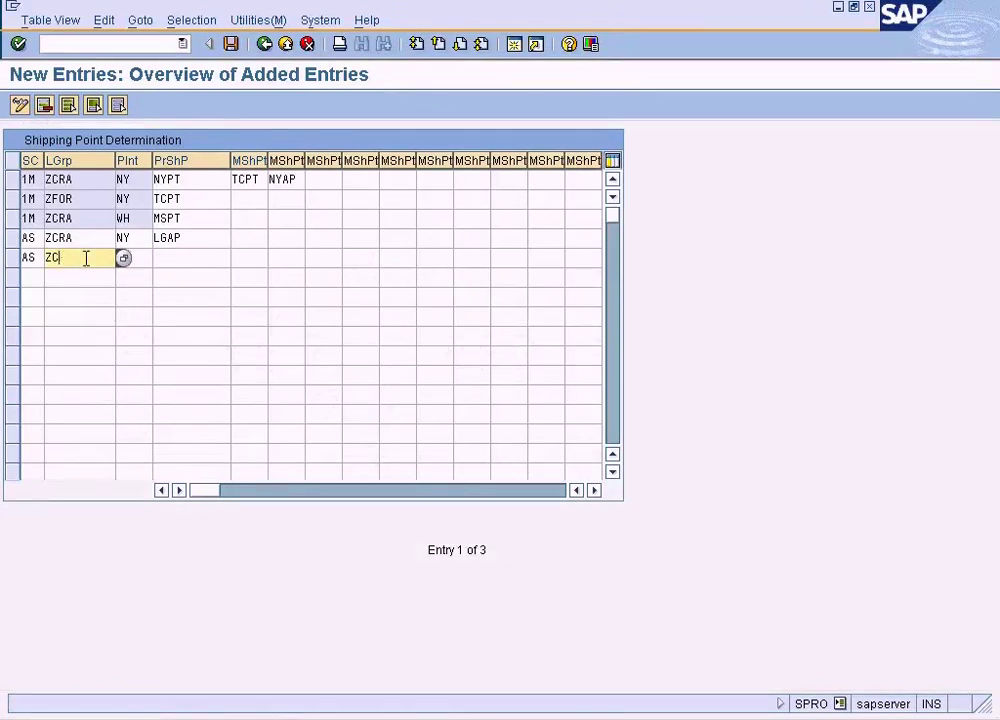
left_click(123, 258)
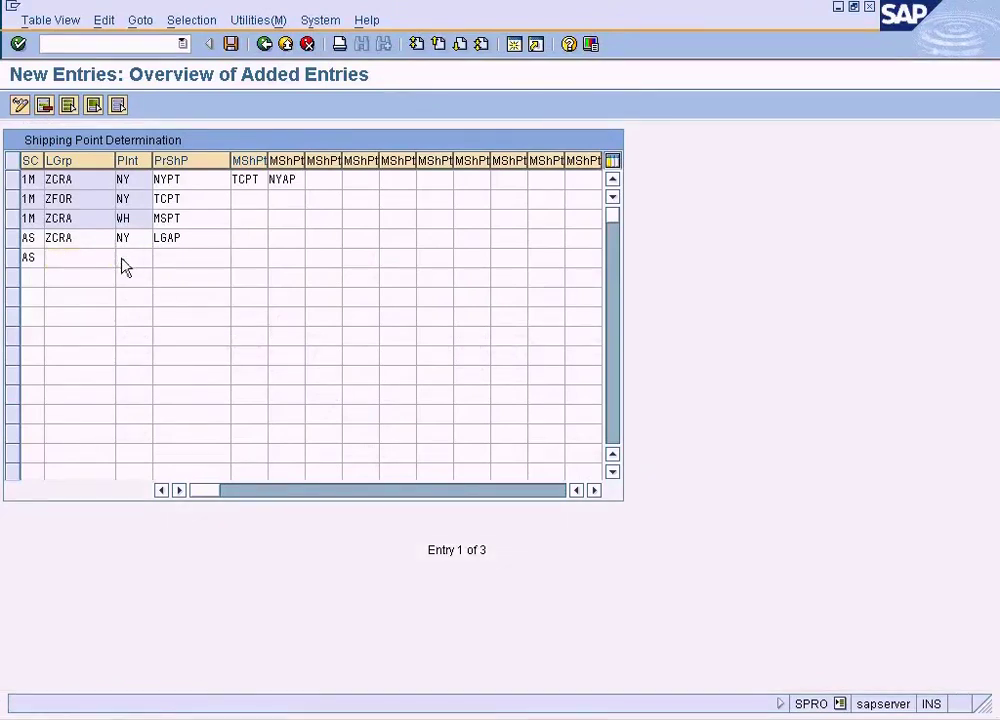
double_click(190, 462)
key("Tab")
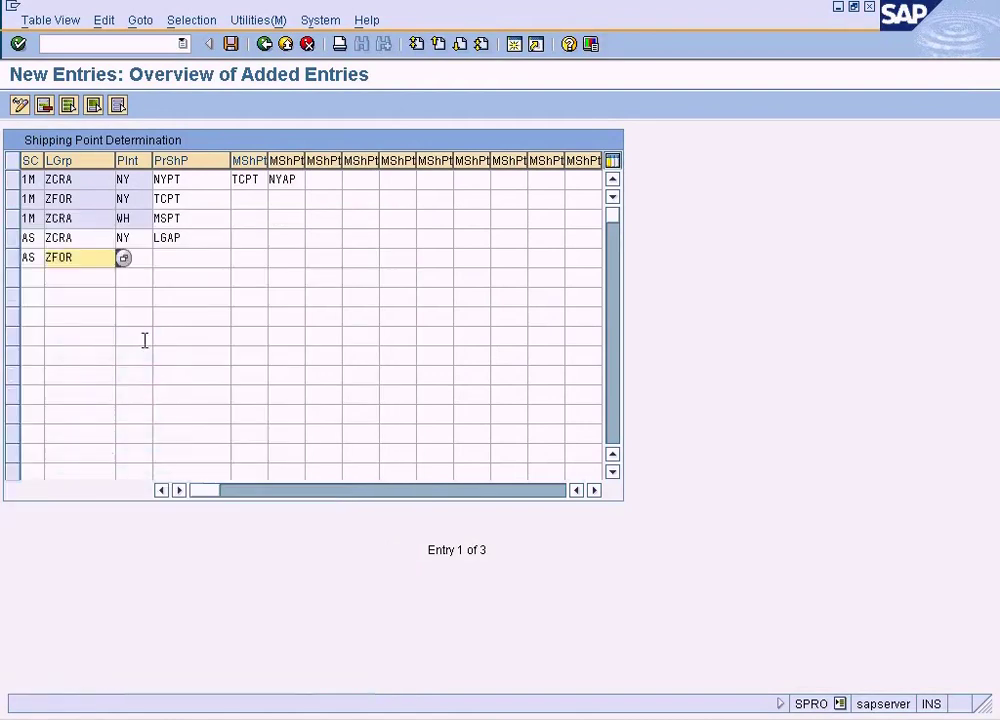
- Give row 5 plant NY and shipping point NYAP (New York Airport), then save
key("alt+Tab")
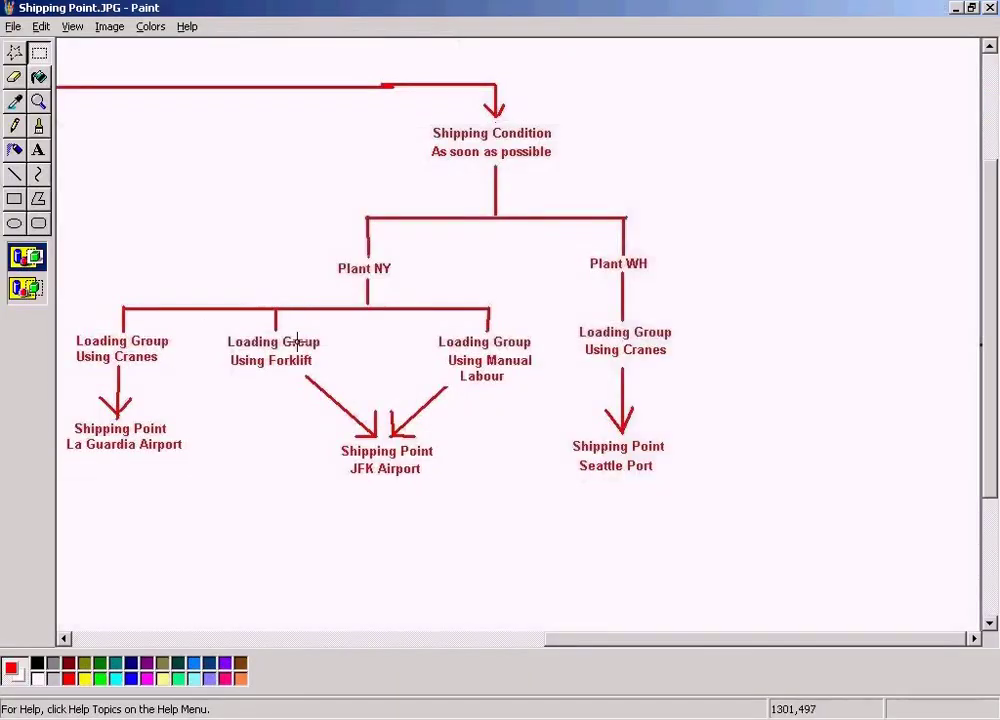
key("alt+Tab")
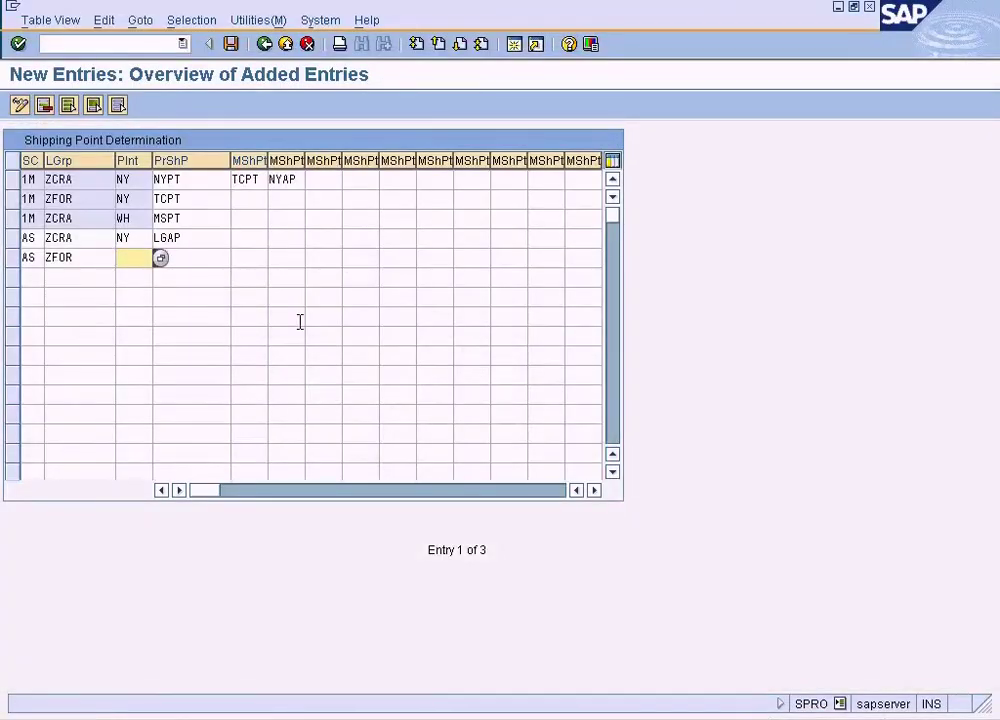
key("alt+Tab")
key("alt+Tab")
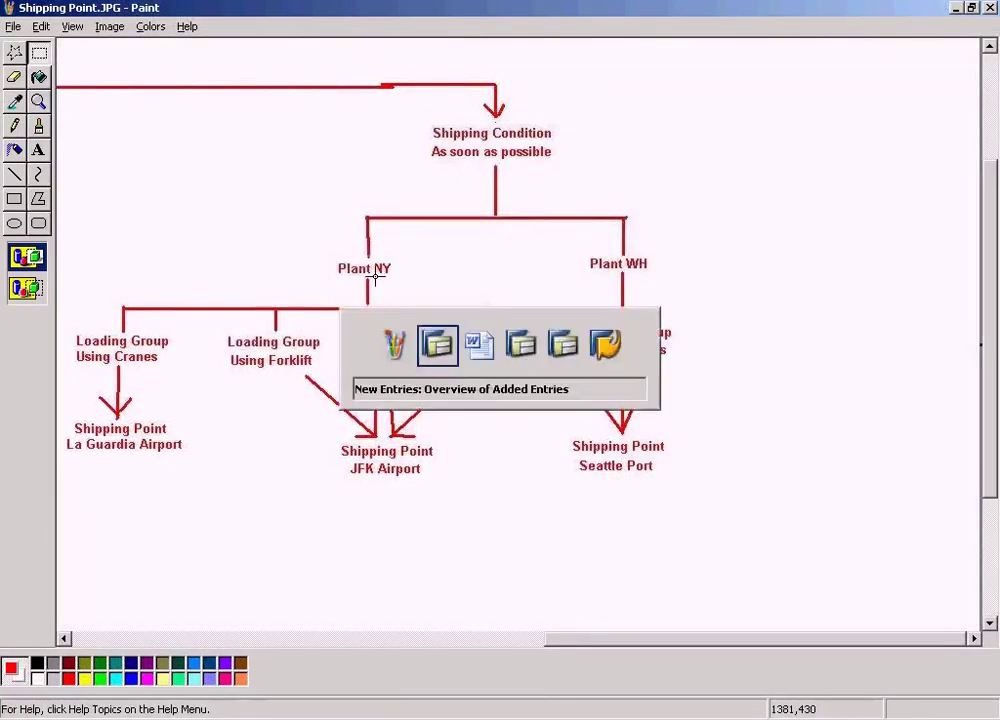
type("Y")
key("Tab")
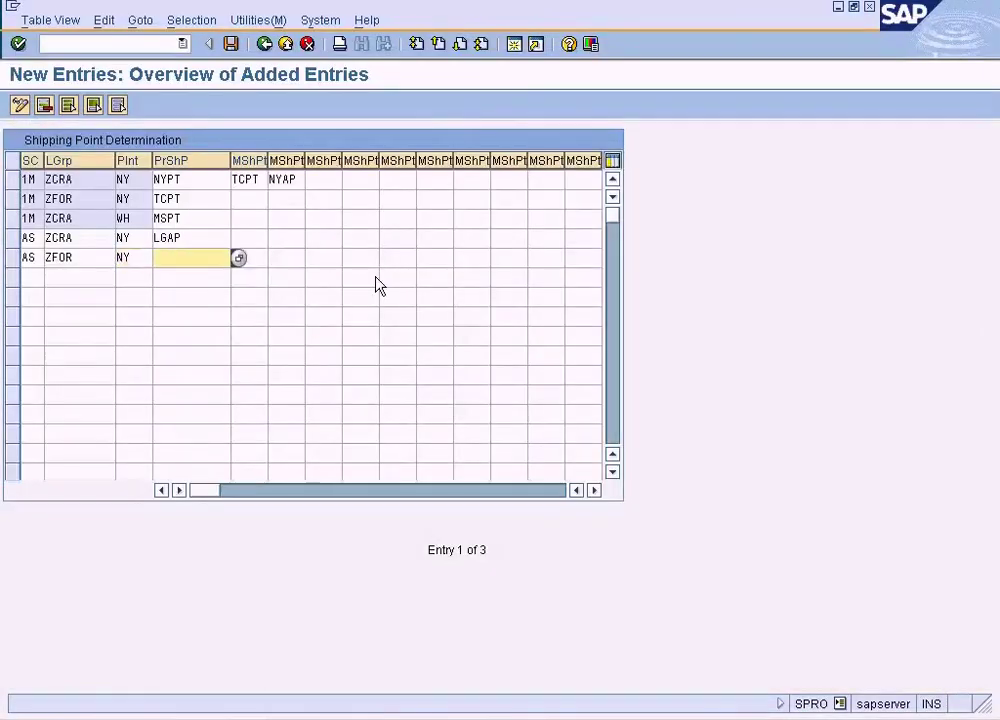
key("alt+Tab")
key("alt+Tab")
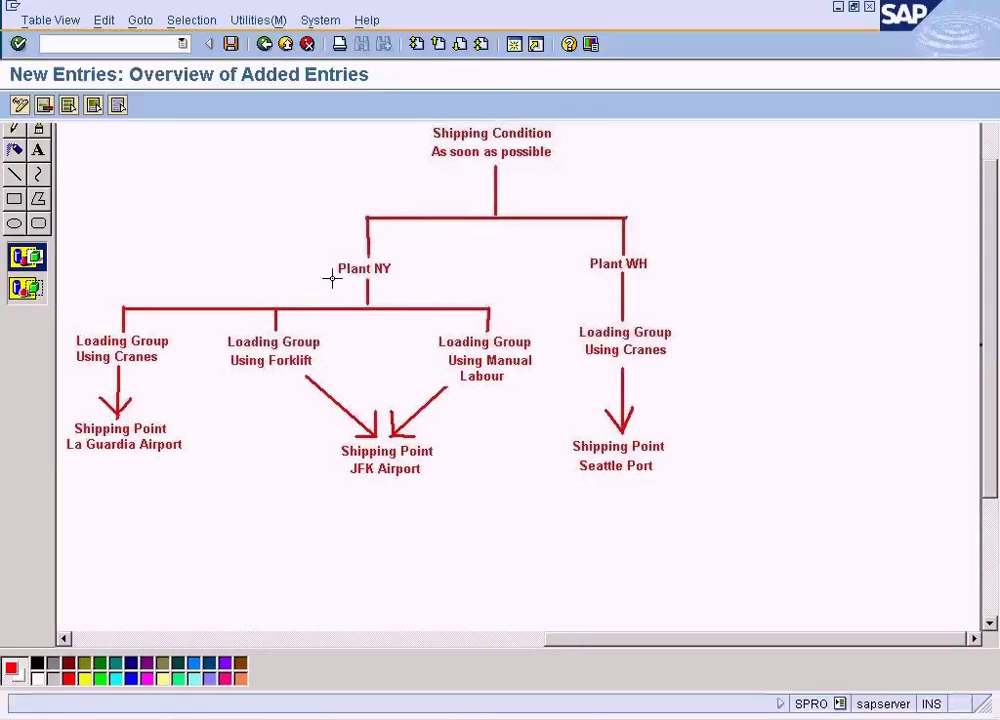
key("F4")
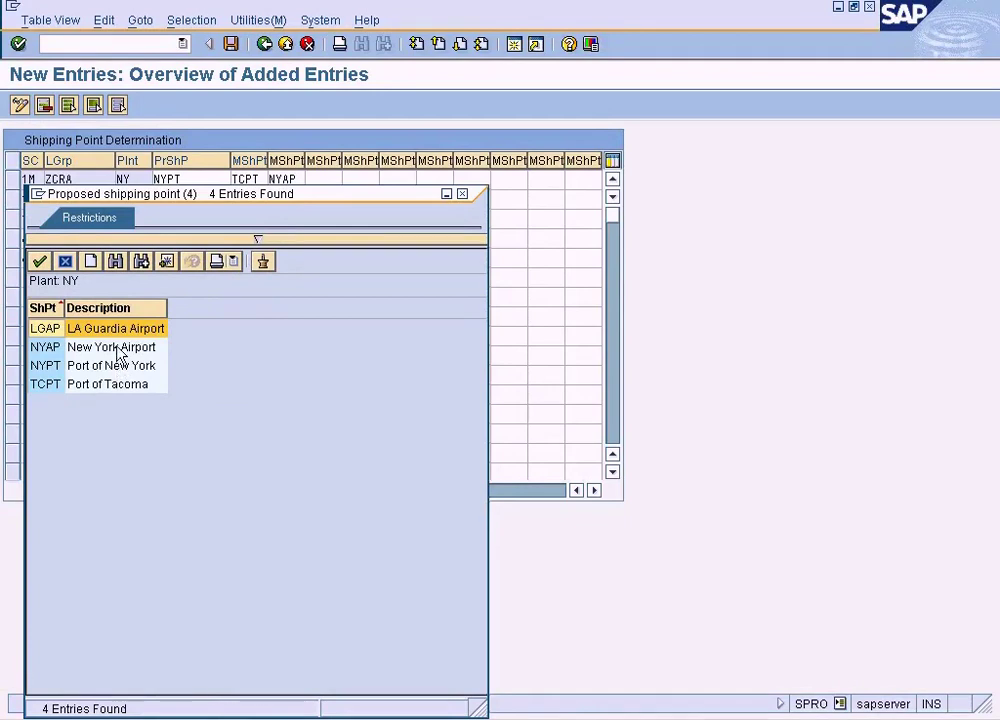
left_click(119, 353)
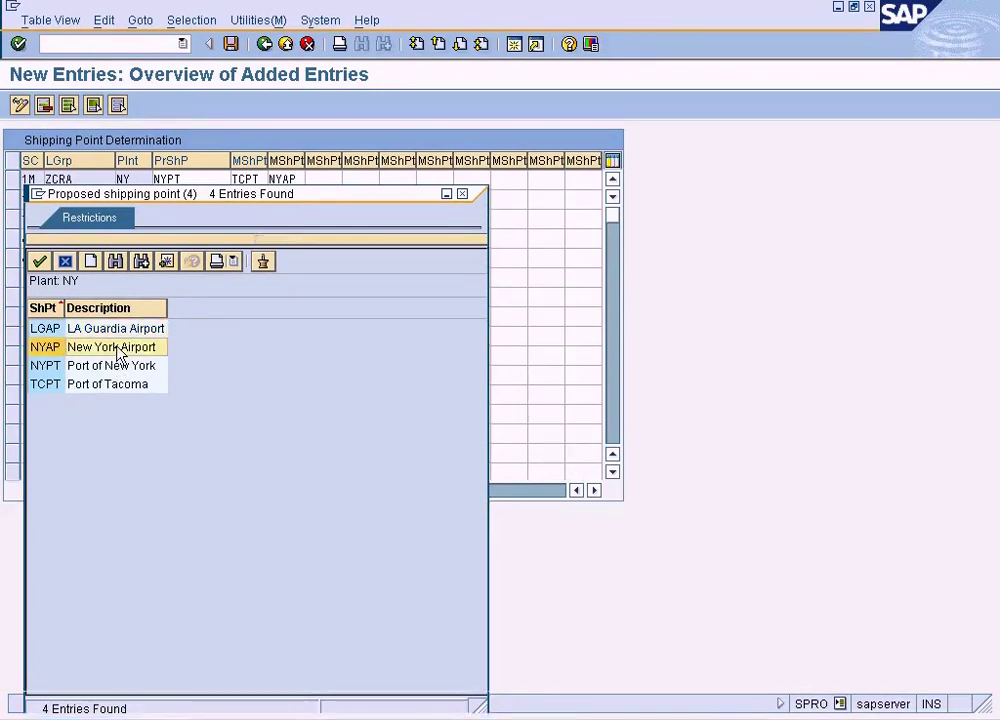
double_click(117, 353)
left_click(231, 44)
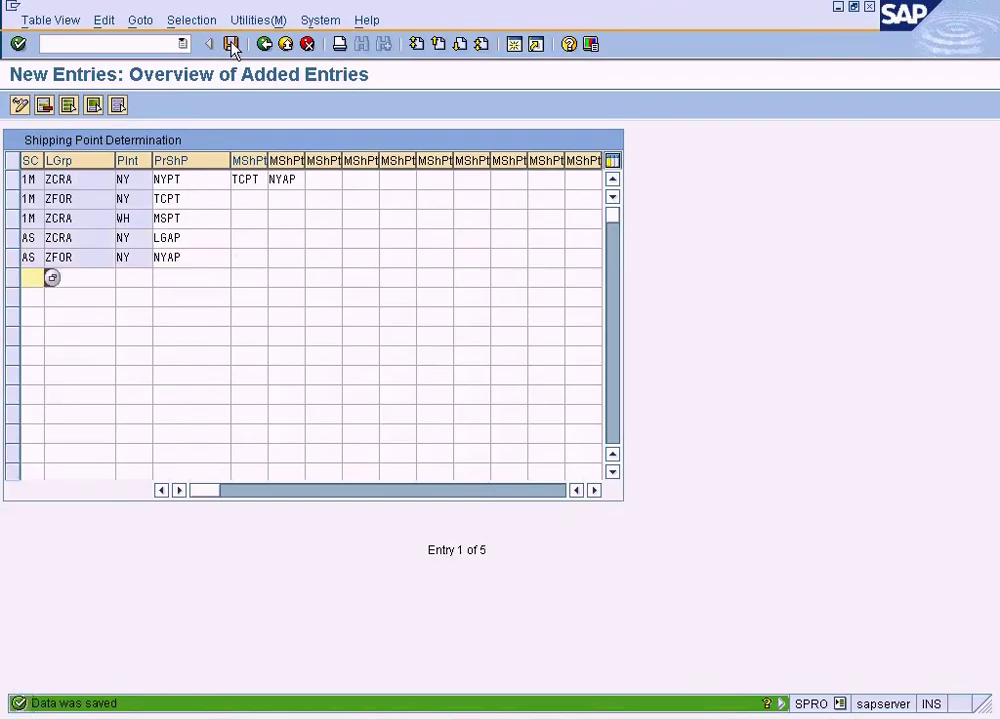
key("alt+Tab")
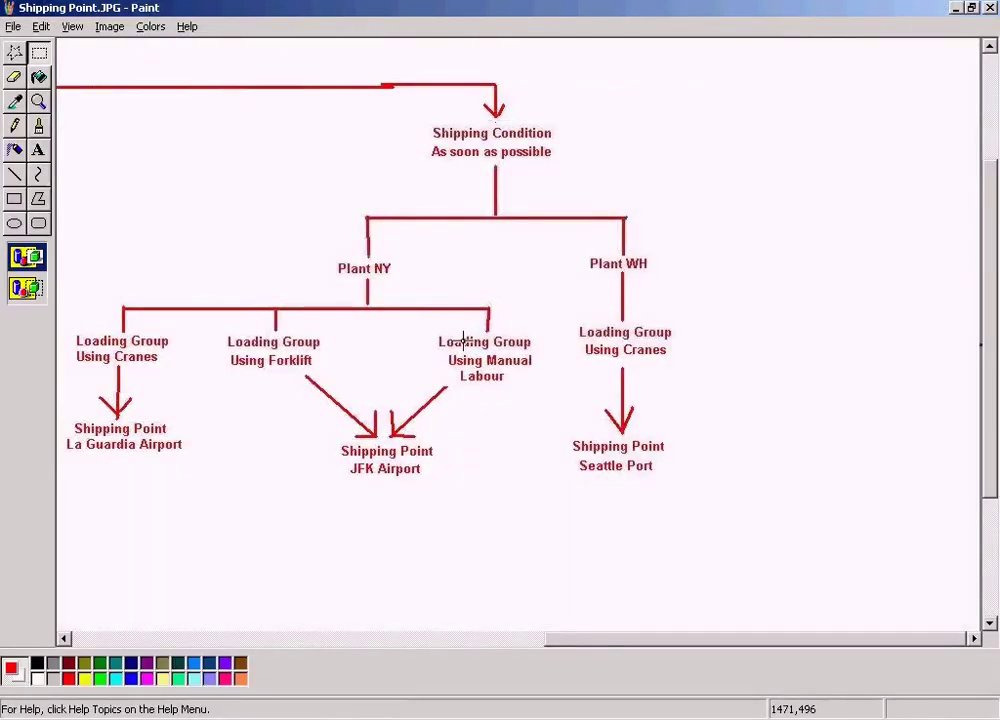
- Start row 6 with shipping condition AS and loading group ZCRA
key("alt+Tab")
key("alt+Tab")
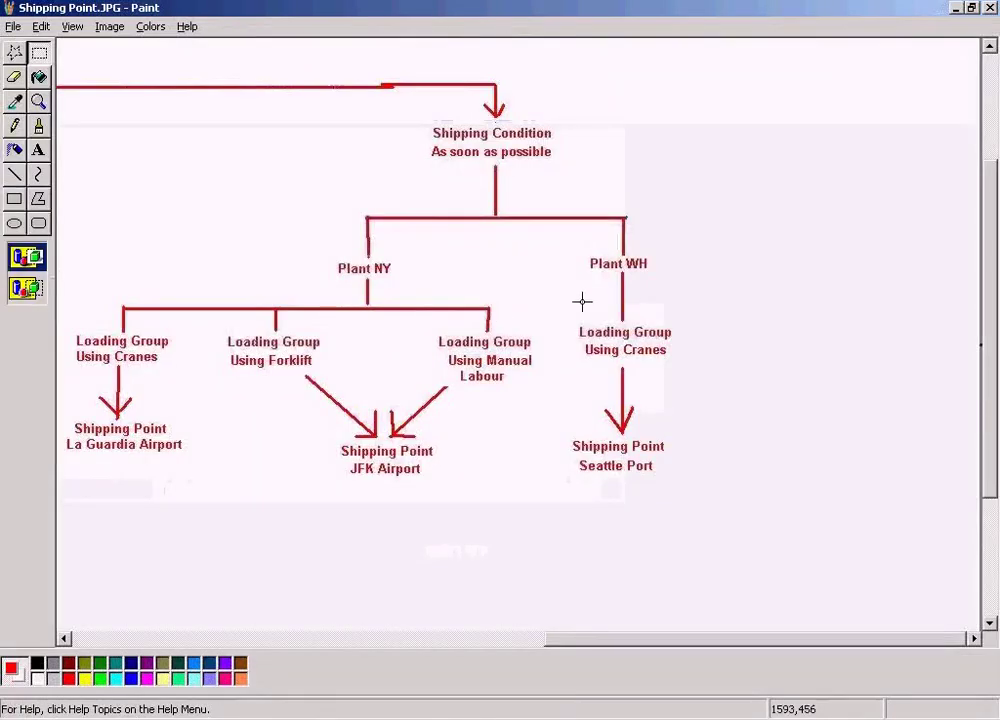
key("alt+Tab")
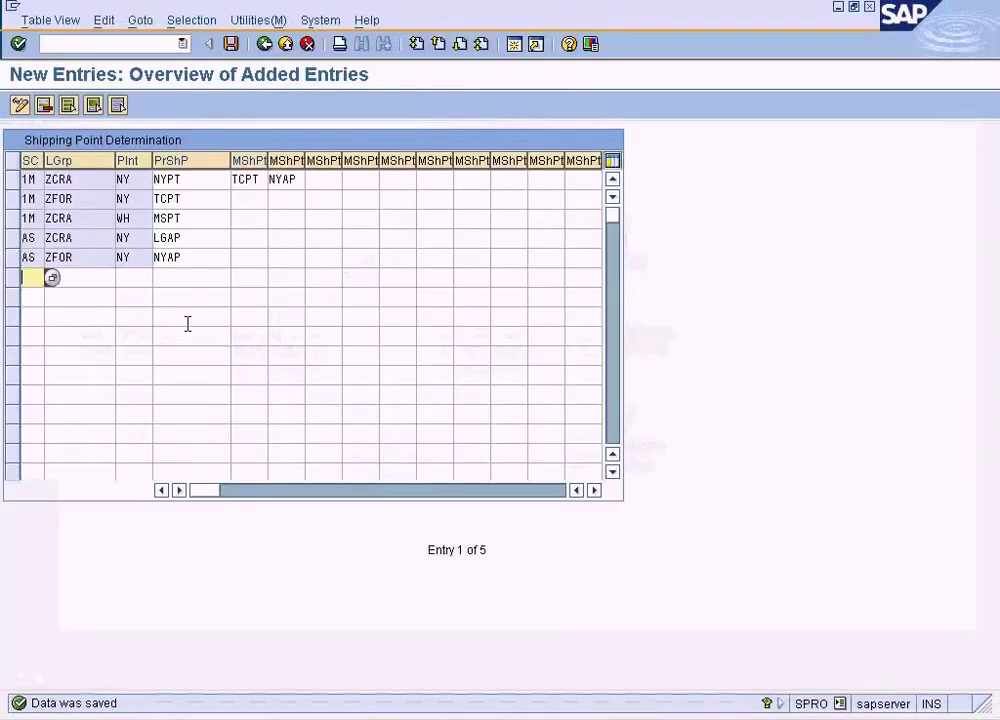
type("A")
key("Tab")
key("alt+Tab")
key("alt+Tab")
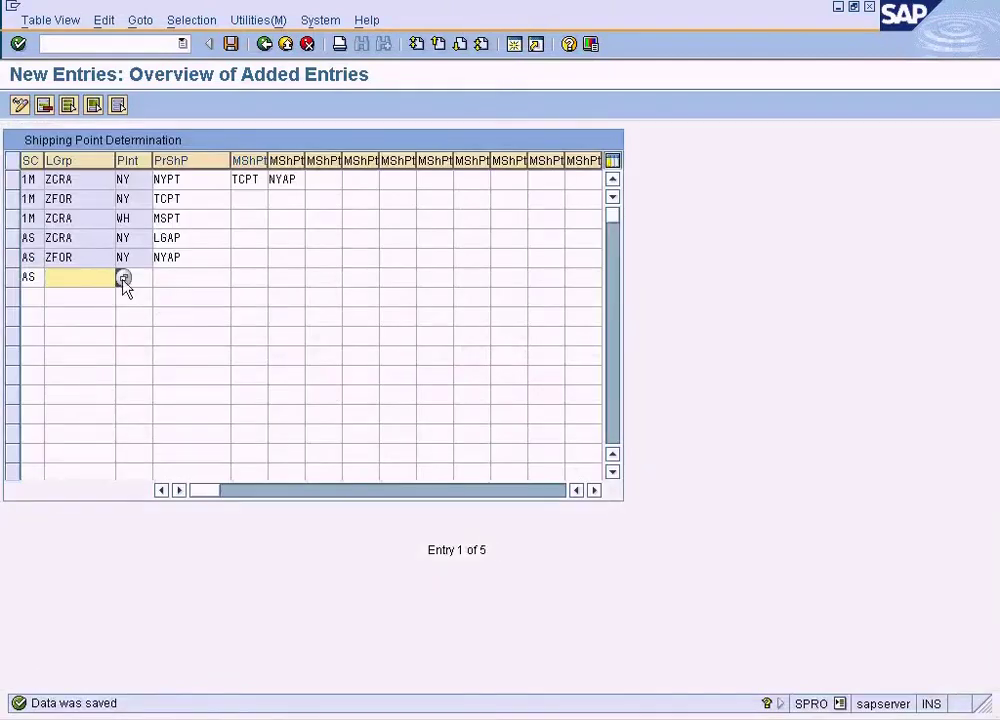
left_click(122, 278)
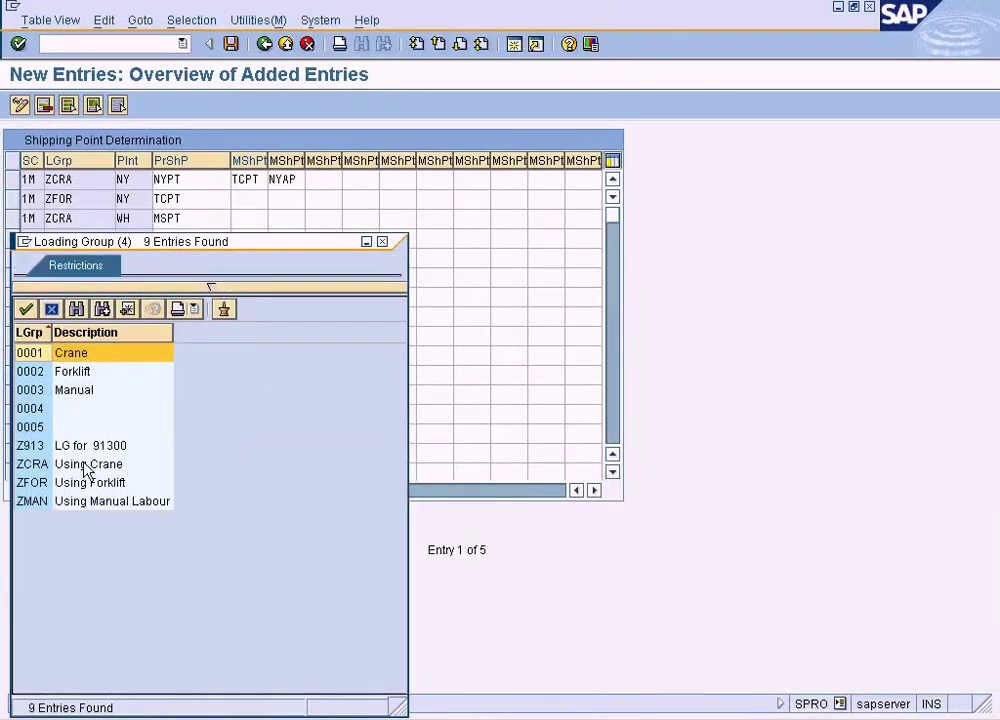
left_click(87, 472)
- Give row 6 plant WH and shipping point STPT (Seattle Port), then save
key("alt+Tab")
key("alt+Tab")
type("WH")
key("Tab")
key("alt+Tab")
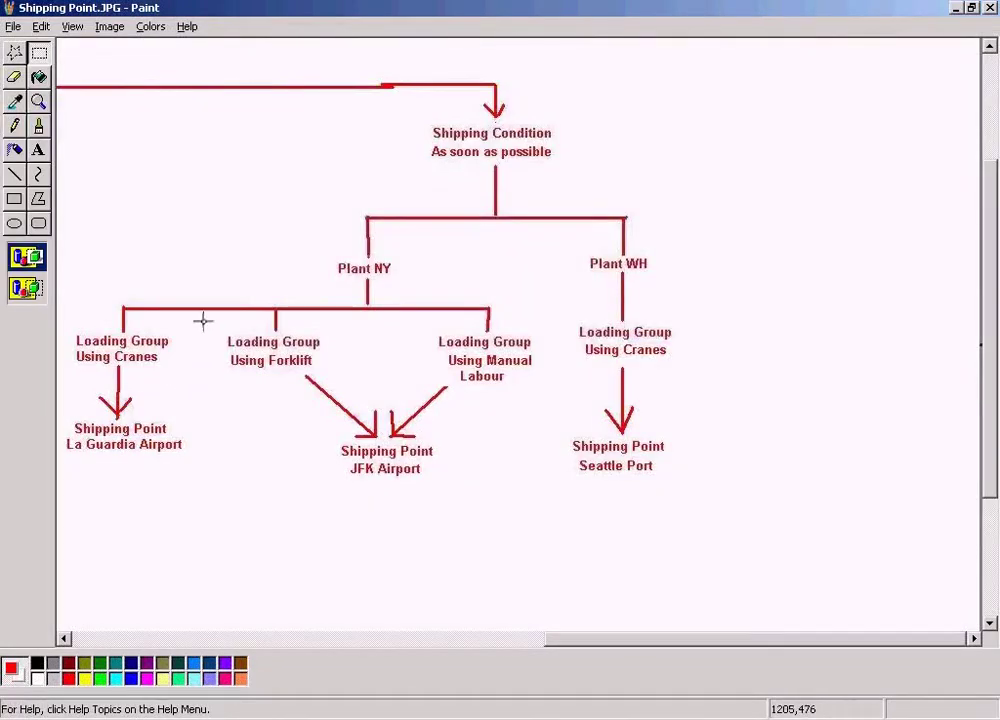
key("alt+Tab")
left_click(236, 280)
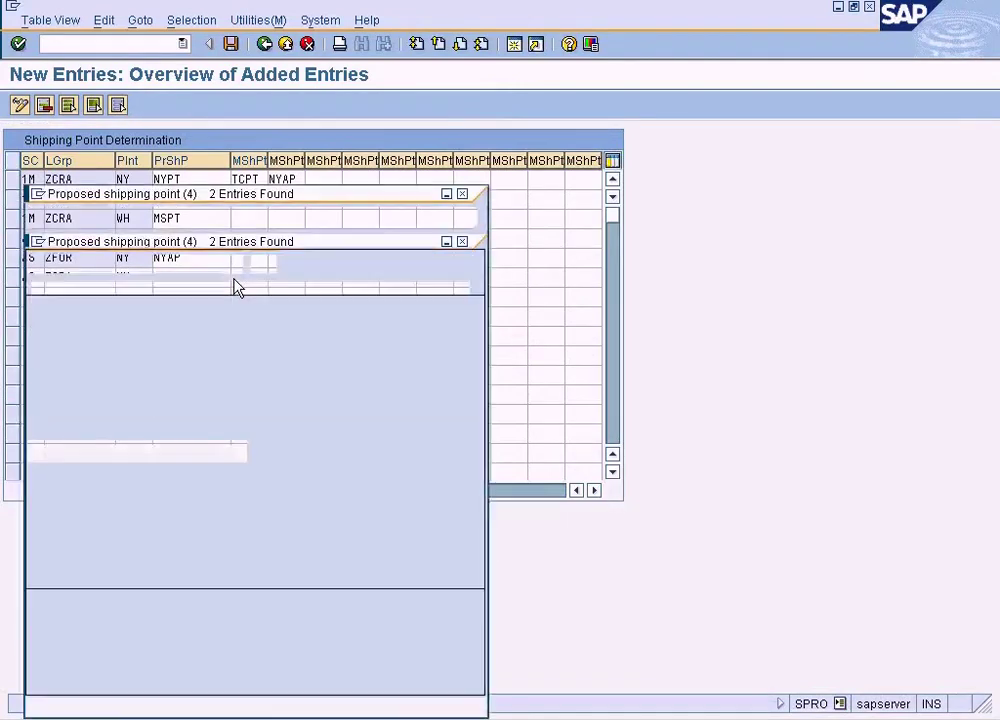
double_click(136, 355)
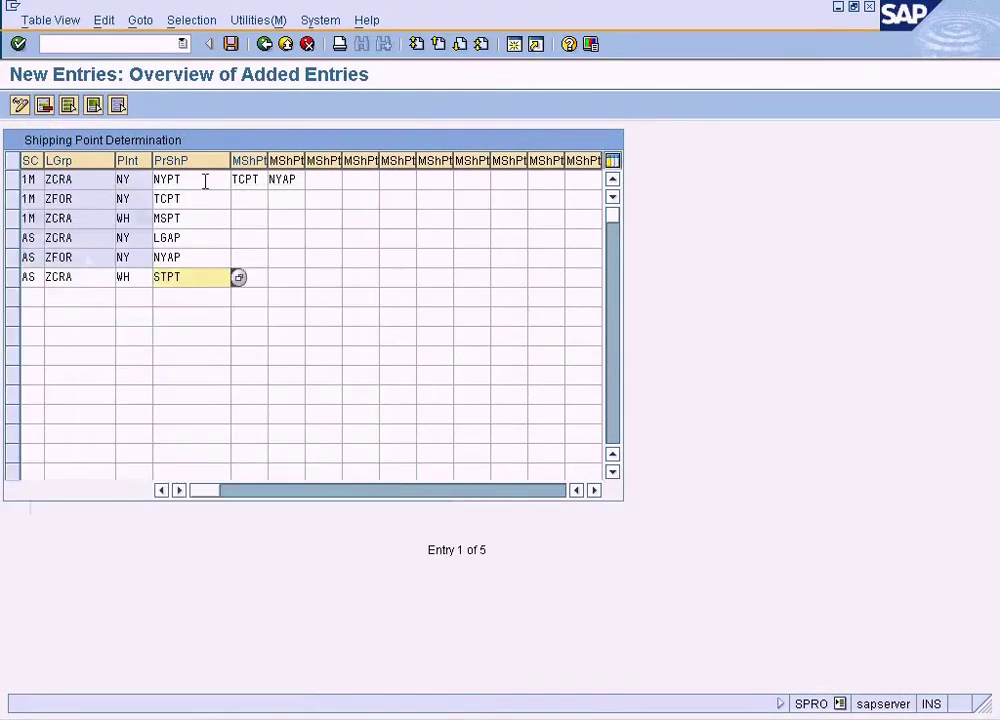
left_click(231, 45)
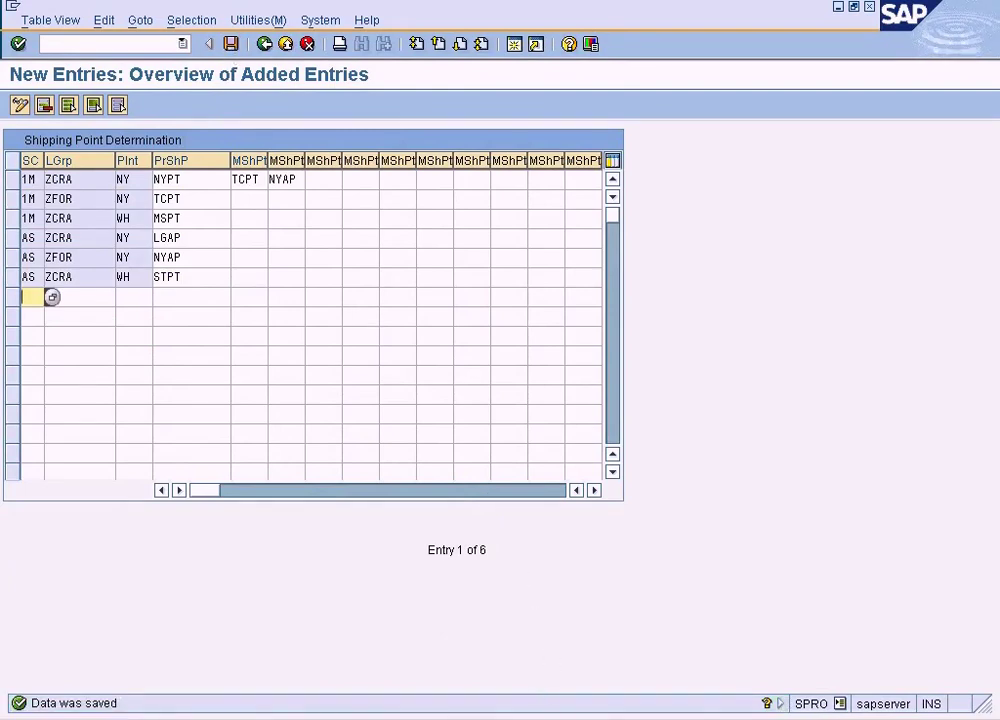
key("alt+Tab")
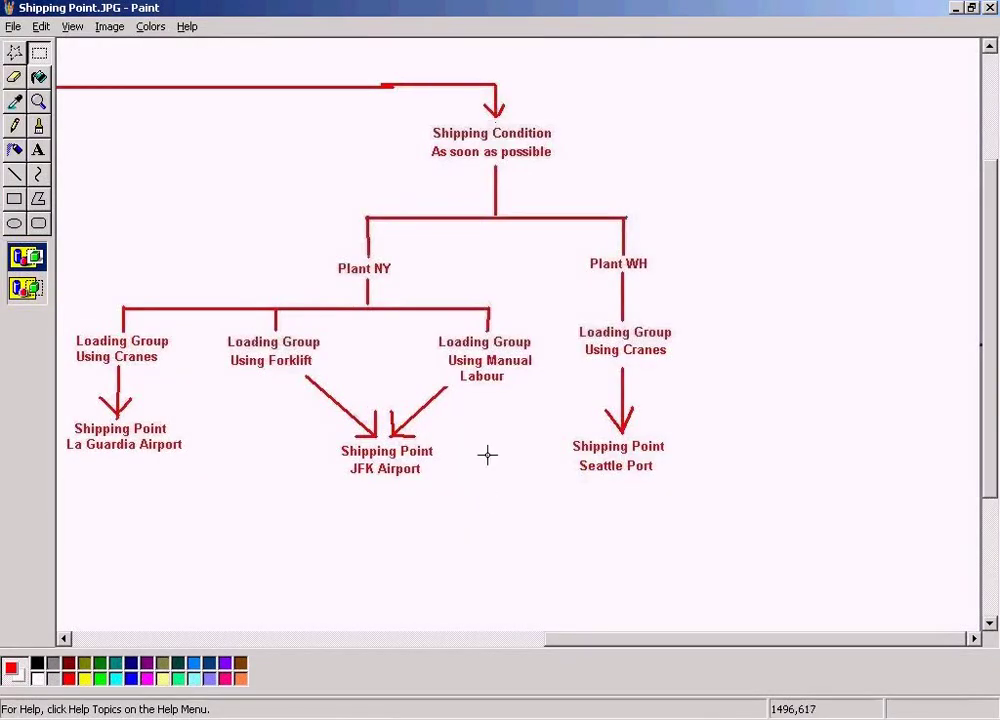
- Start the seventh row with shipping condition 01 and loading group ZMAN
key("alt+Tab")
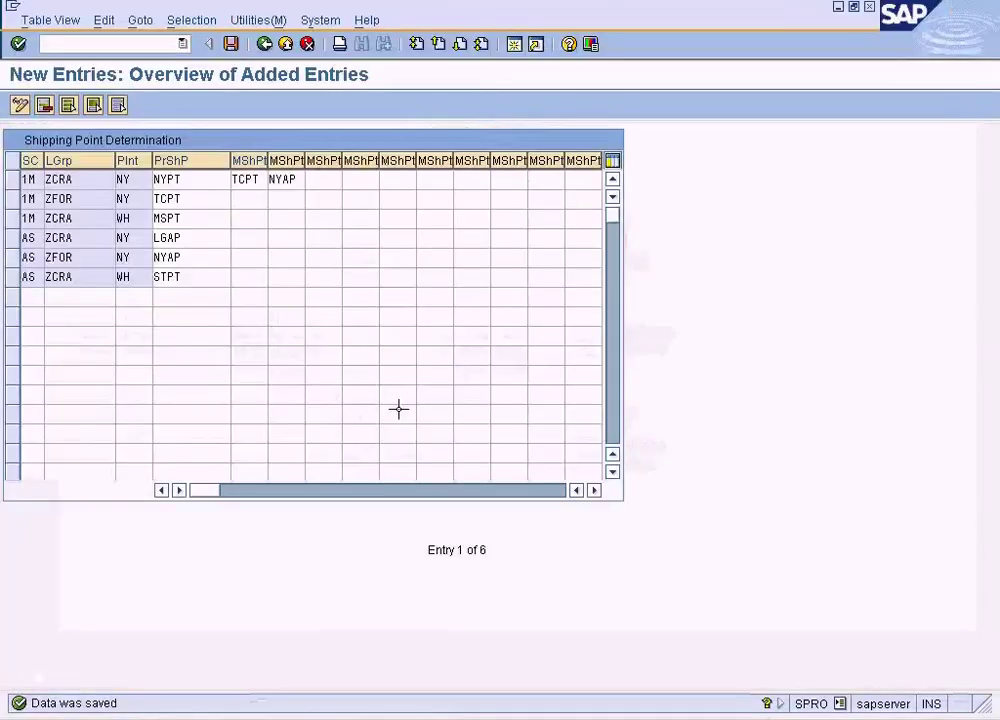
left_click(52, 297)
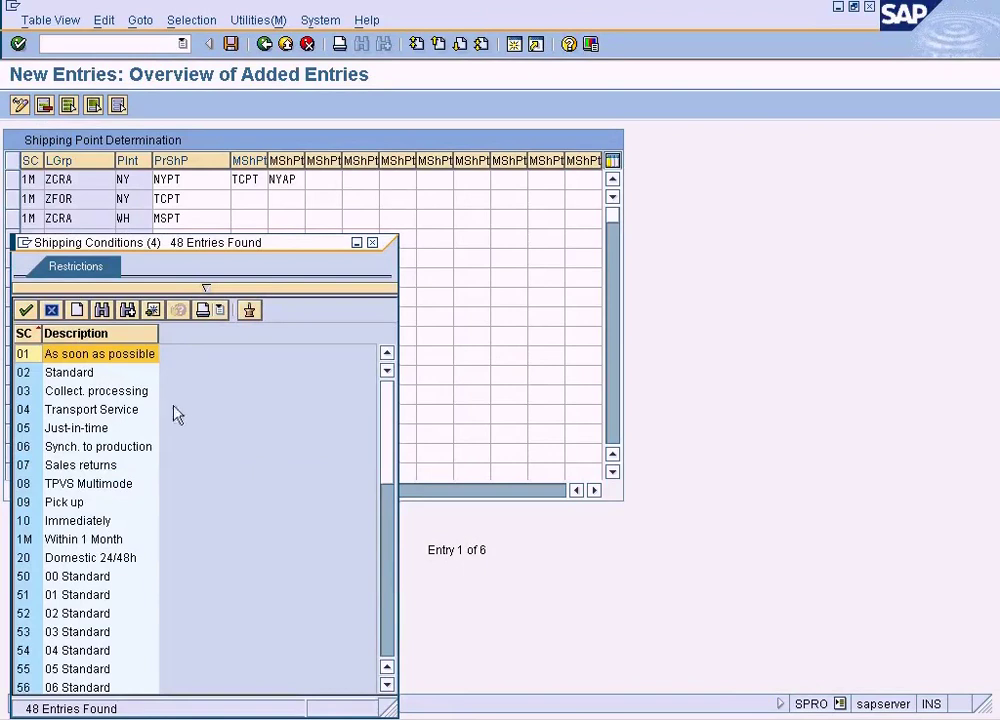
left_click(128, 358)
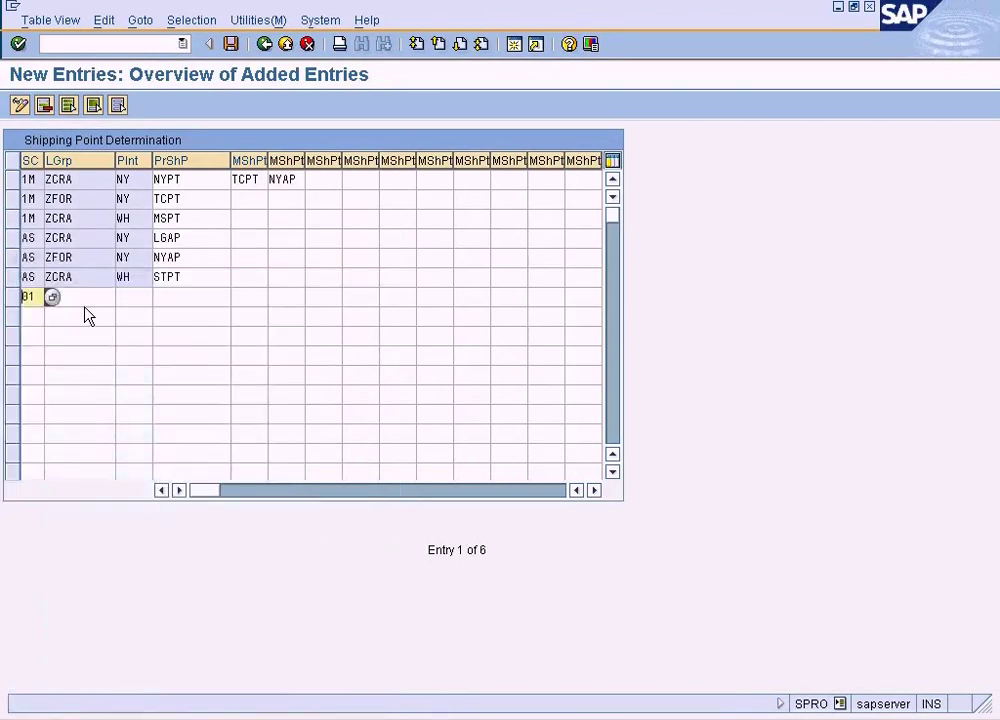
left_click(107, 304)
left_click(123, 297)
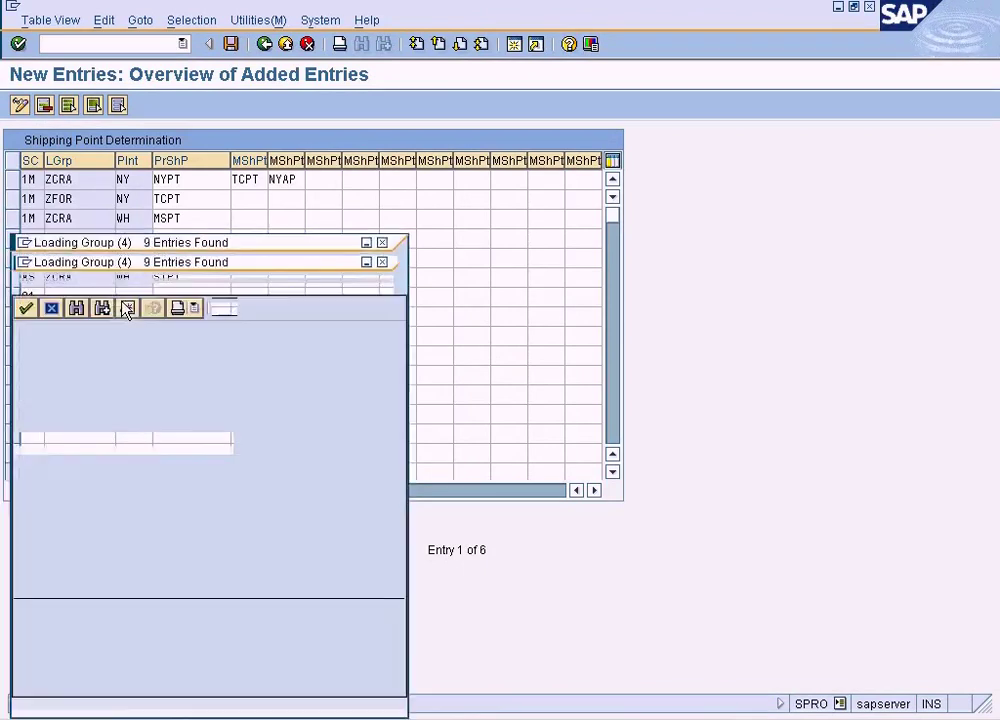
double_click(98, 502)
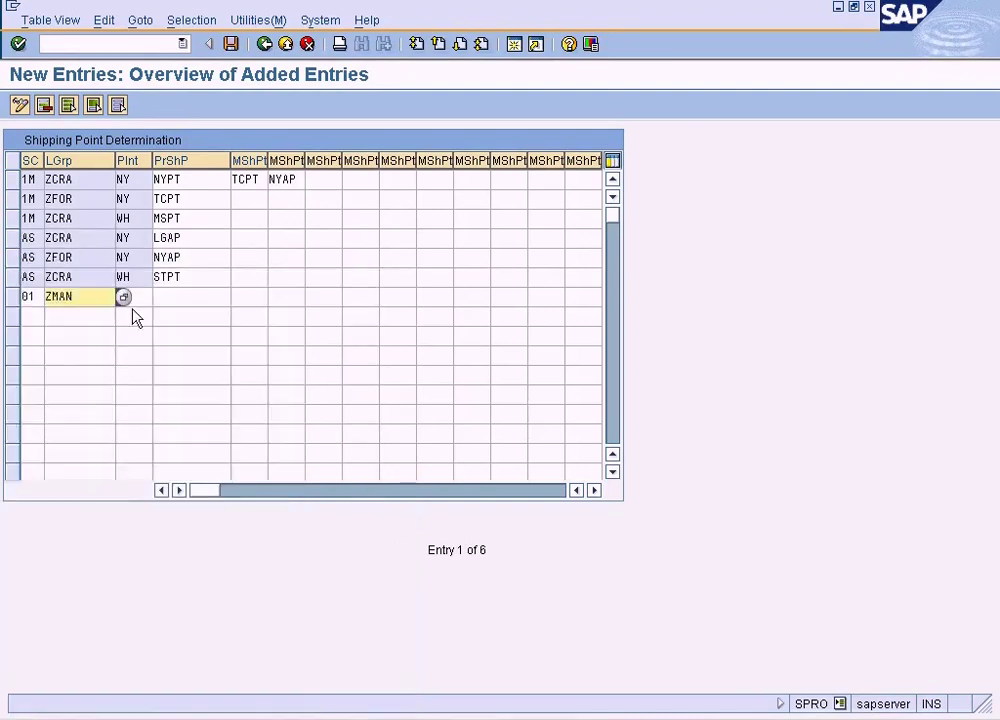
- Enter plant WH and check its shipping point list without choosing one
left_click(146, 297)
key("alt+Tab")
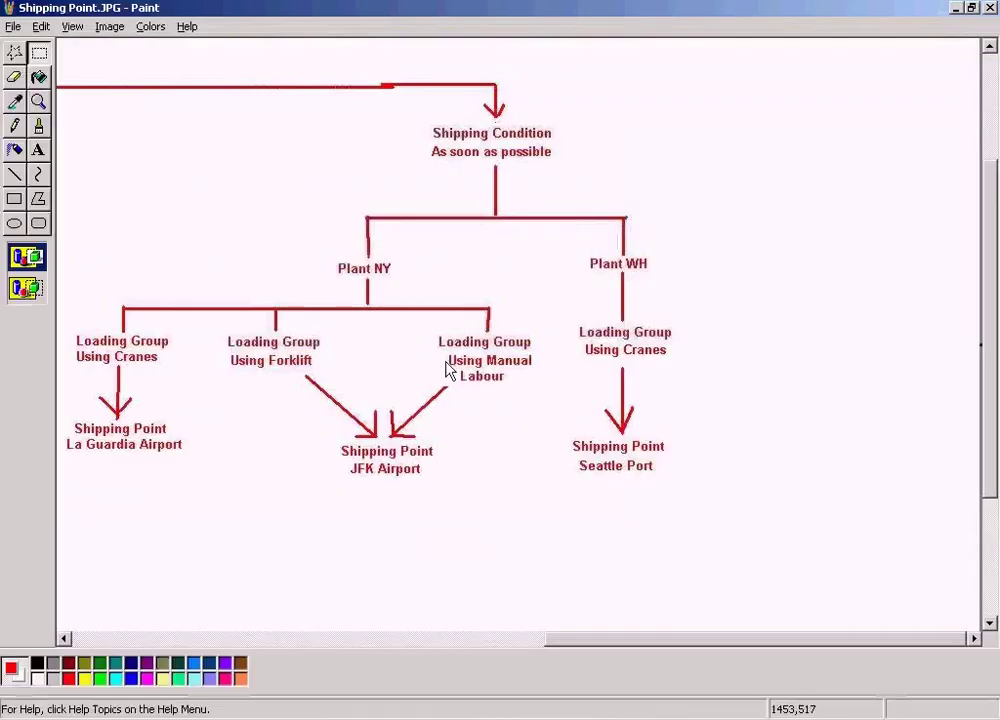
key("alt+Tab")
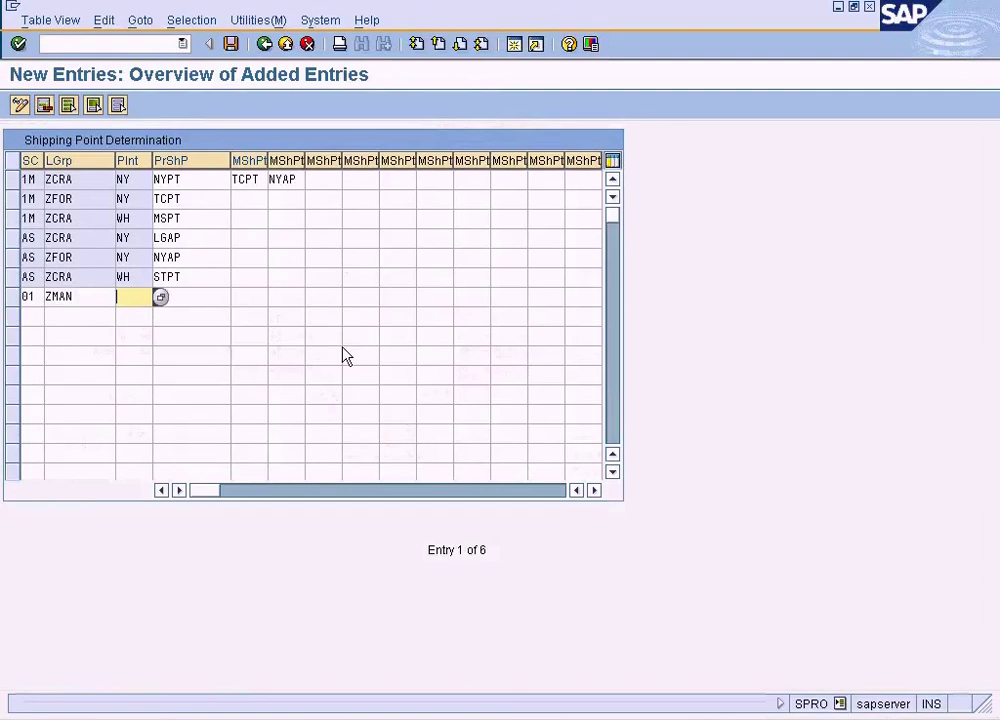
type("WH")
key("Tab")
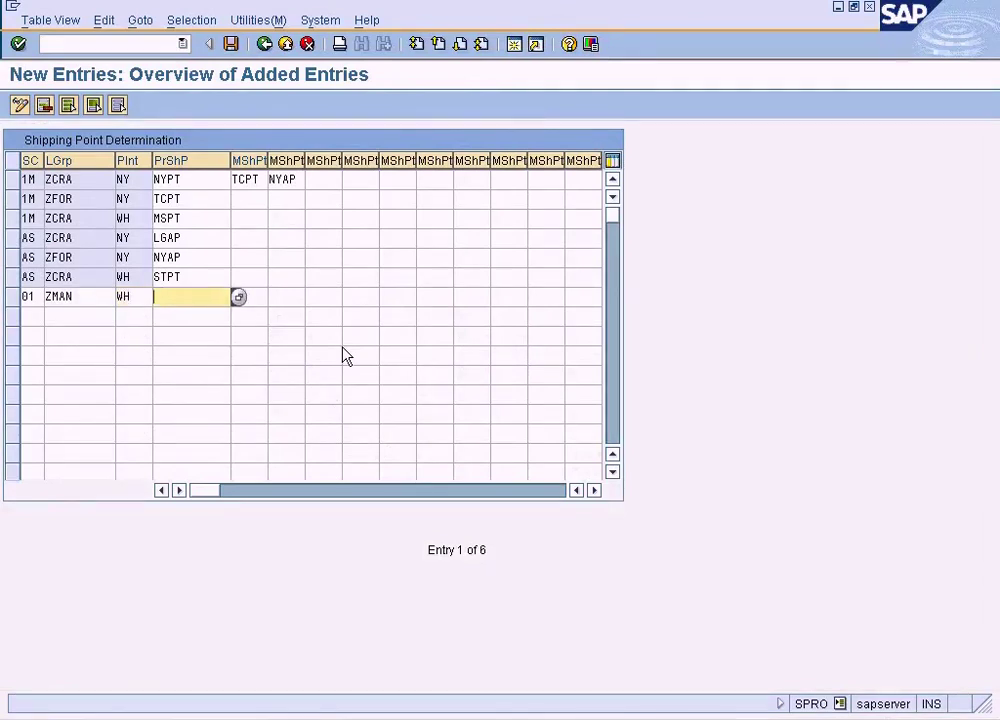
key("alt+Tab")
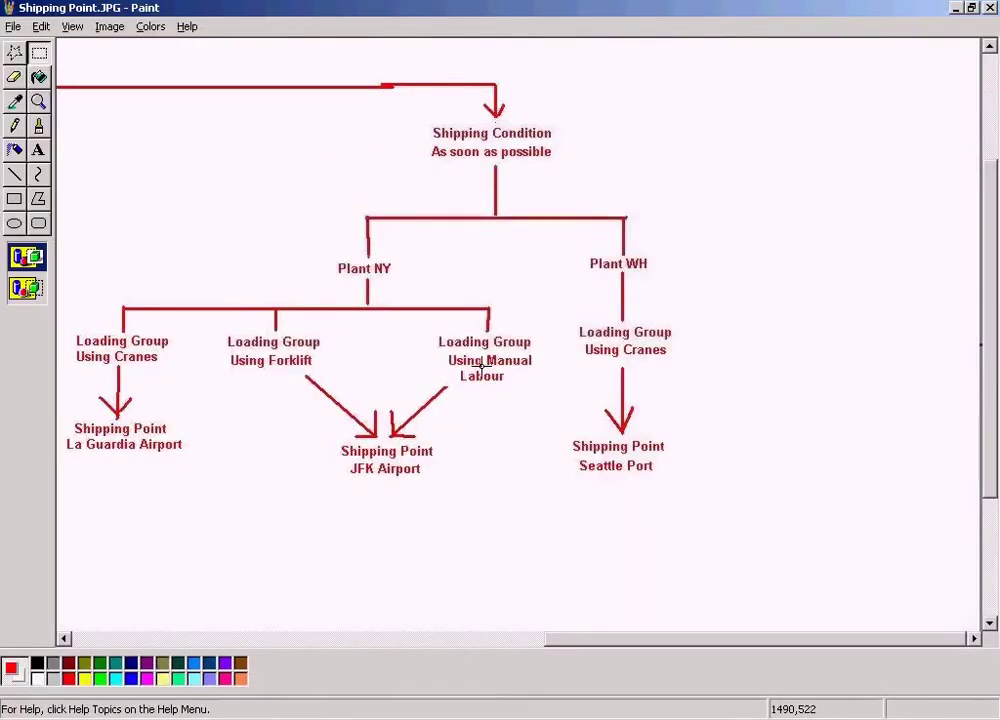
key("alt+Tab")
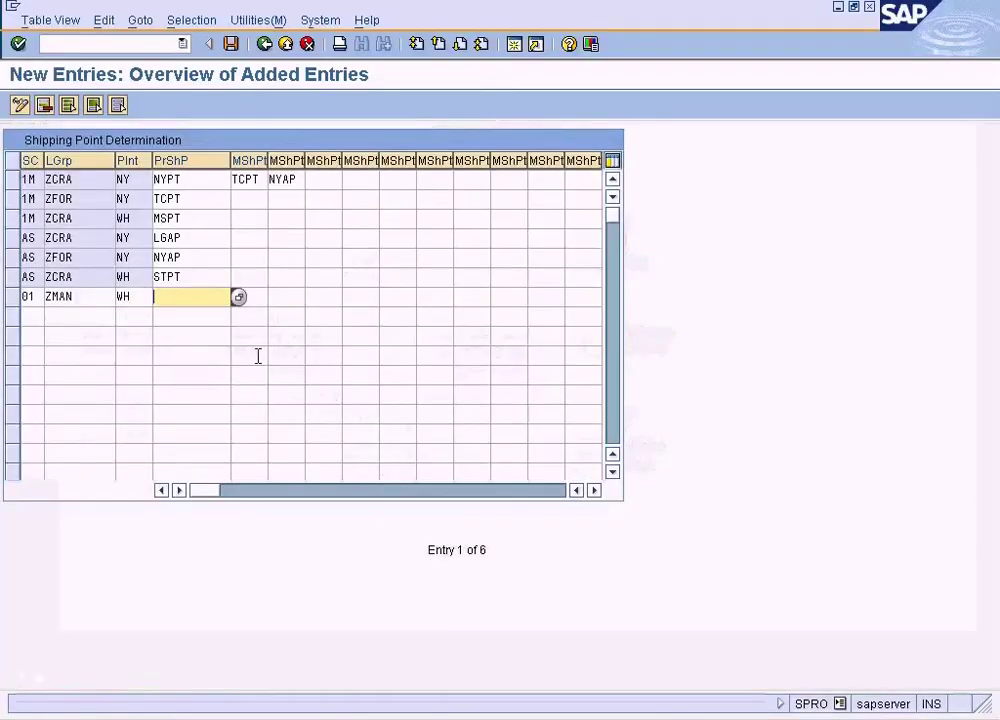
key("F4")
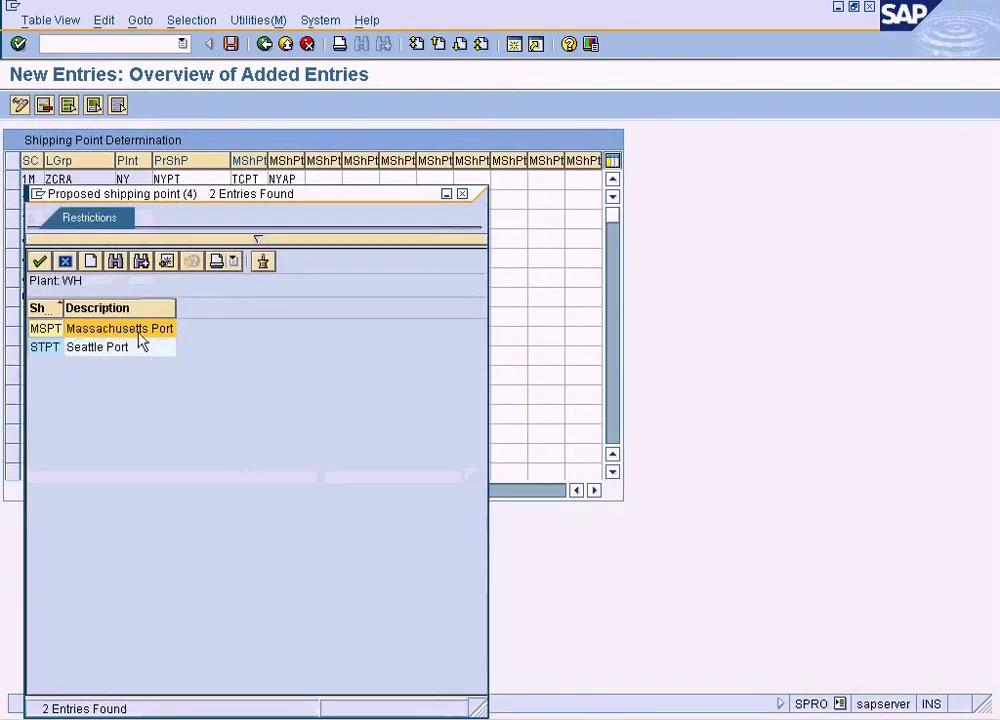
left_click(462, 194)
key("alt+Tab")
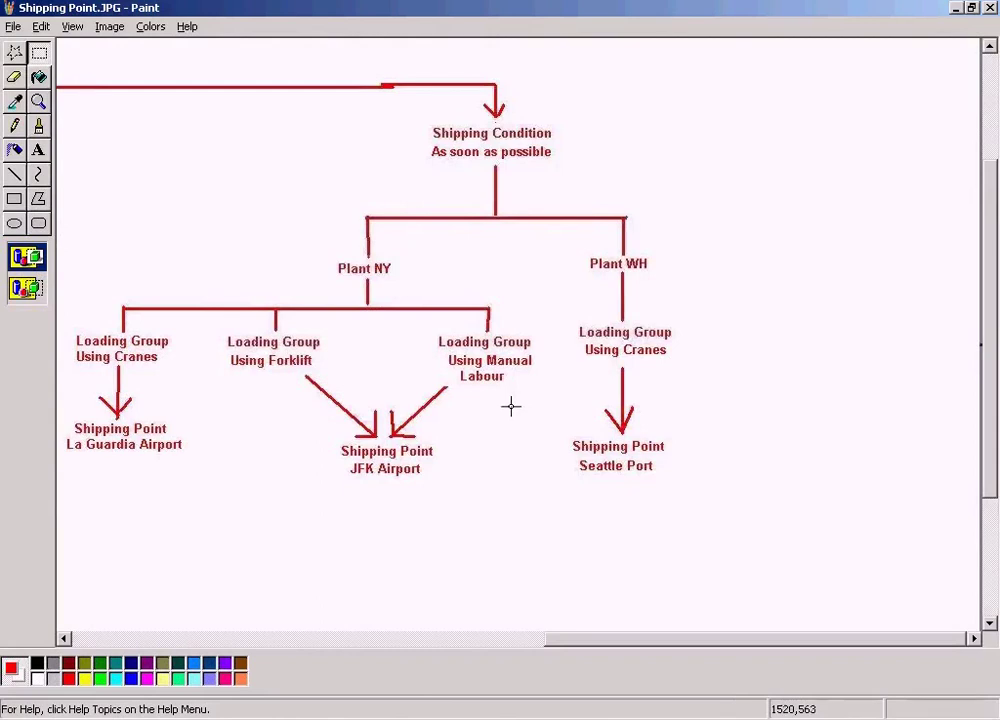
key("alt+Tab")
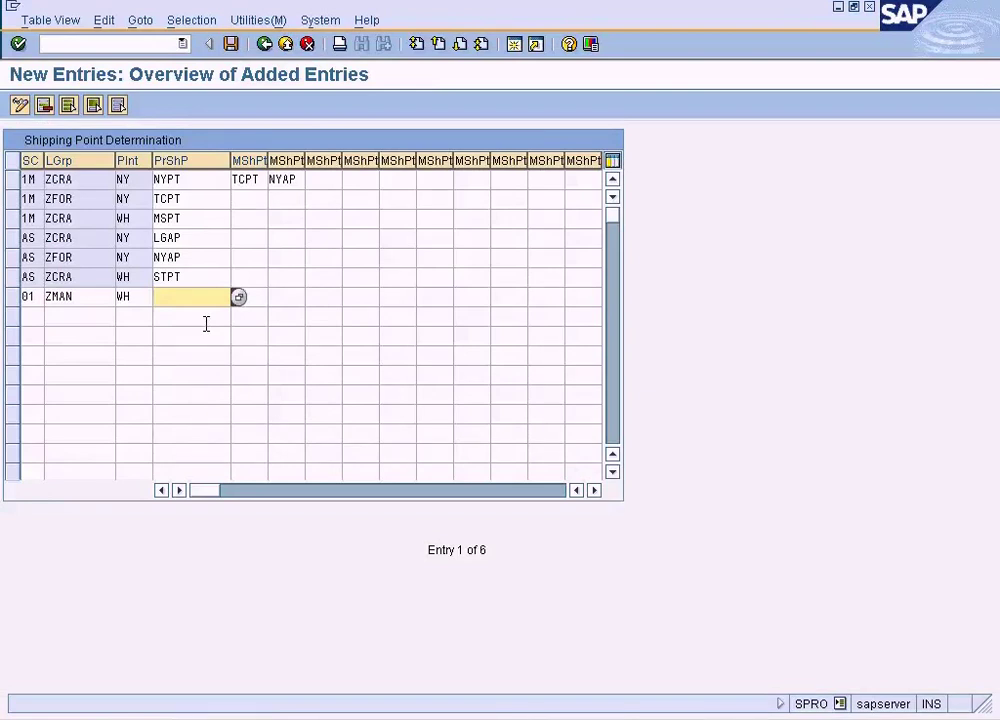
key("alt+Tab")
key("alt+Tab")
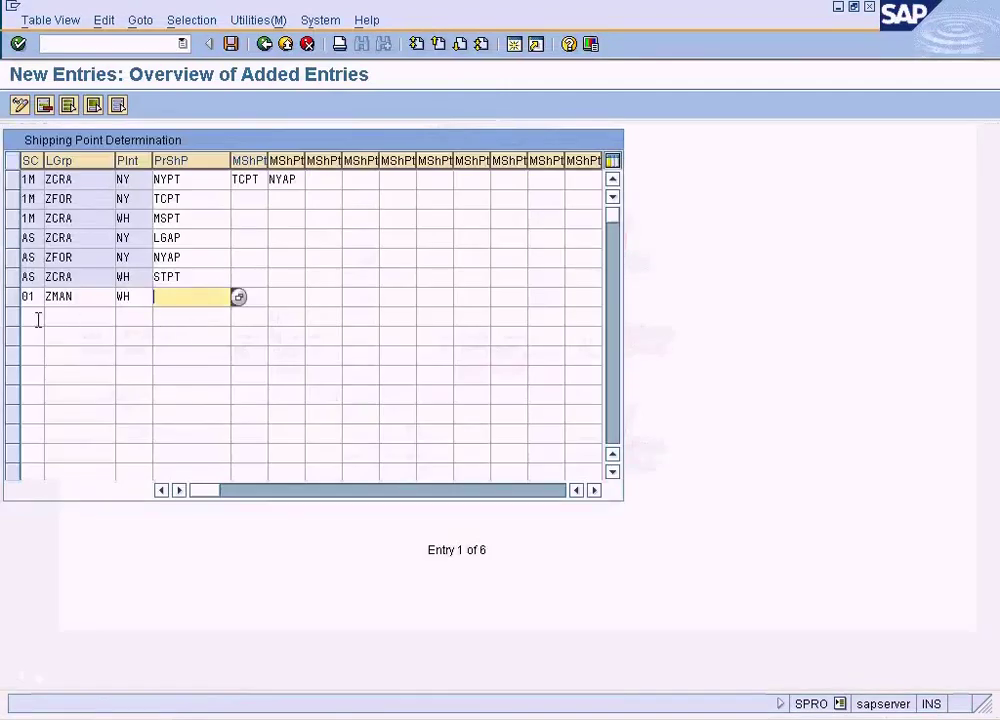
- Change the seventh row's shipping condition to AS, keeping plant WH
left_click(32, 298)
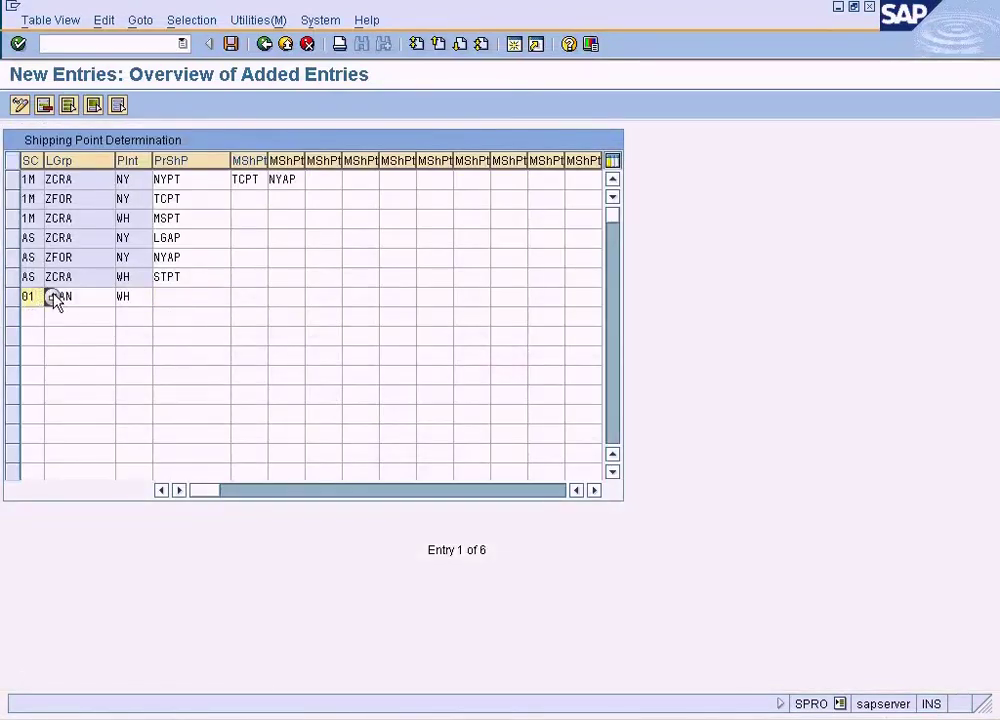
left_click(52, 297)
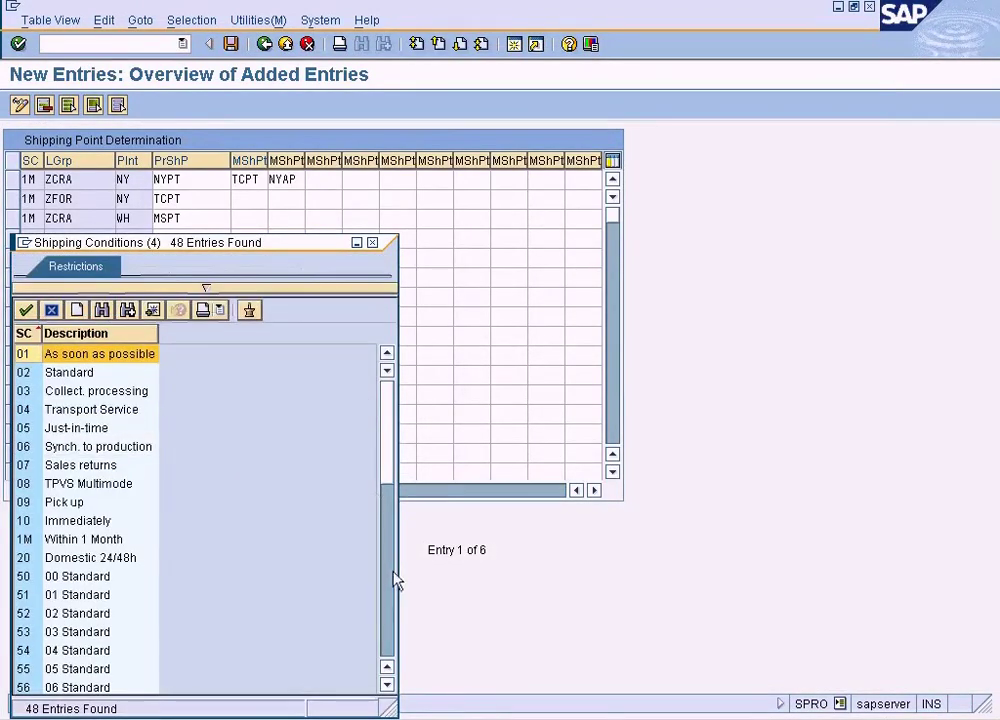
left_click(391, 592)
left_click(391, 600)
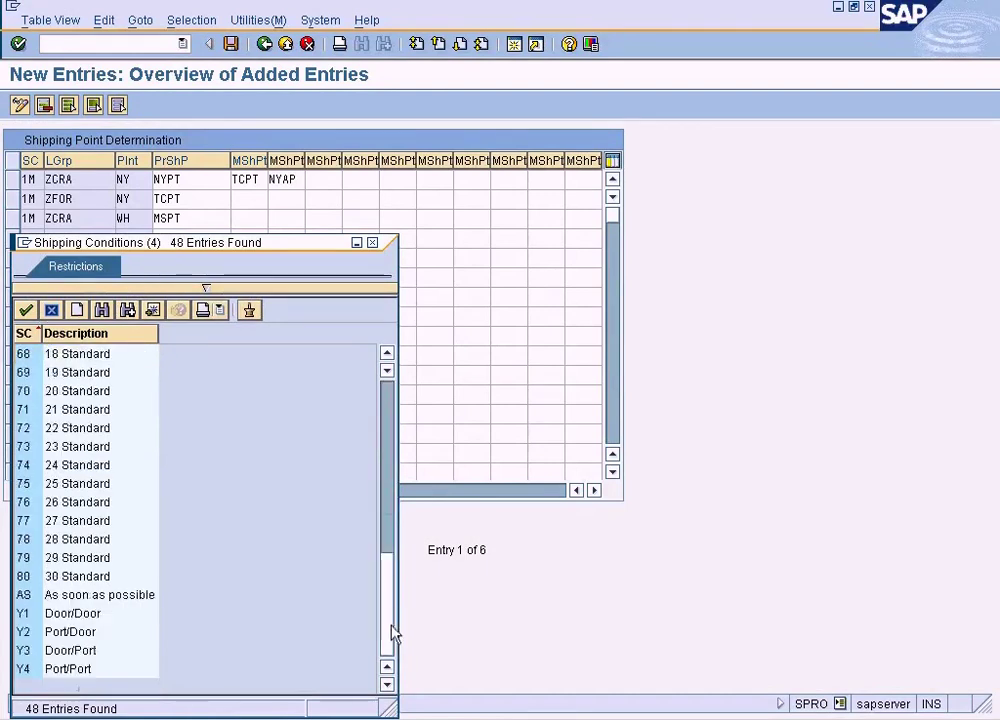
double_click(128, 597)
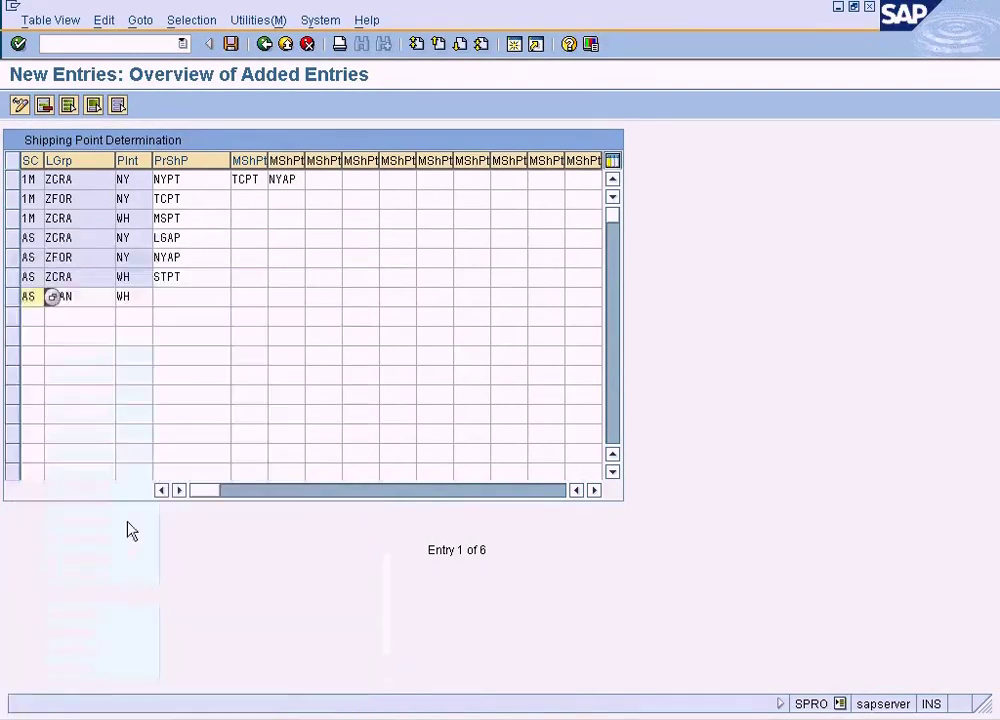
key("Tab")
type("WH")
key("Tab")
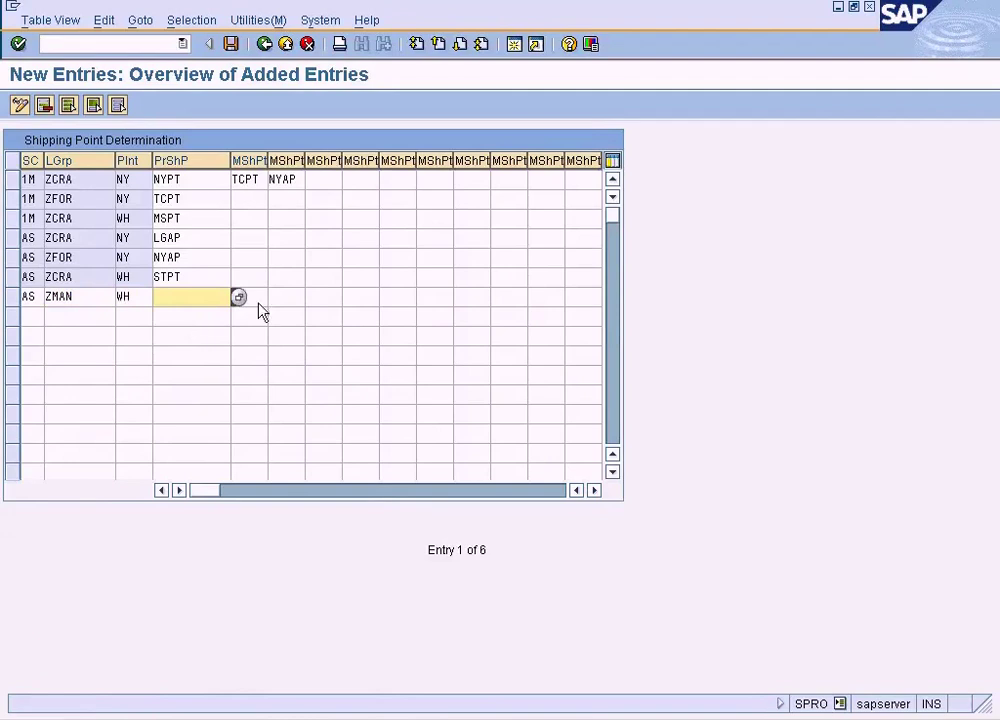
- Check WH's shipping points against the diagram, then change the plant to NY
left_click(239, 297)
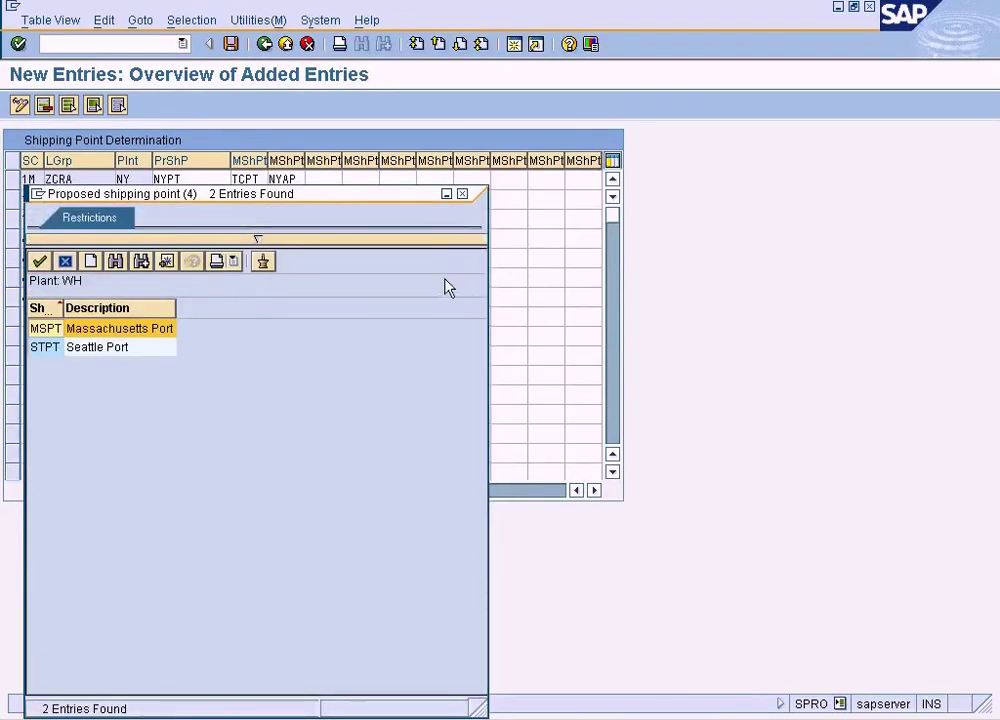
left_click(463, 194)
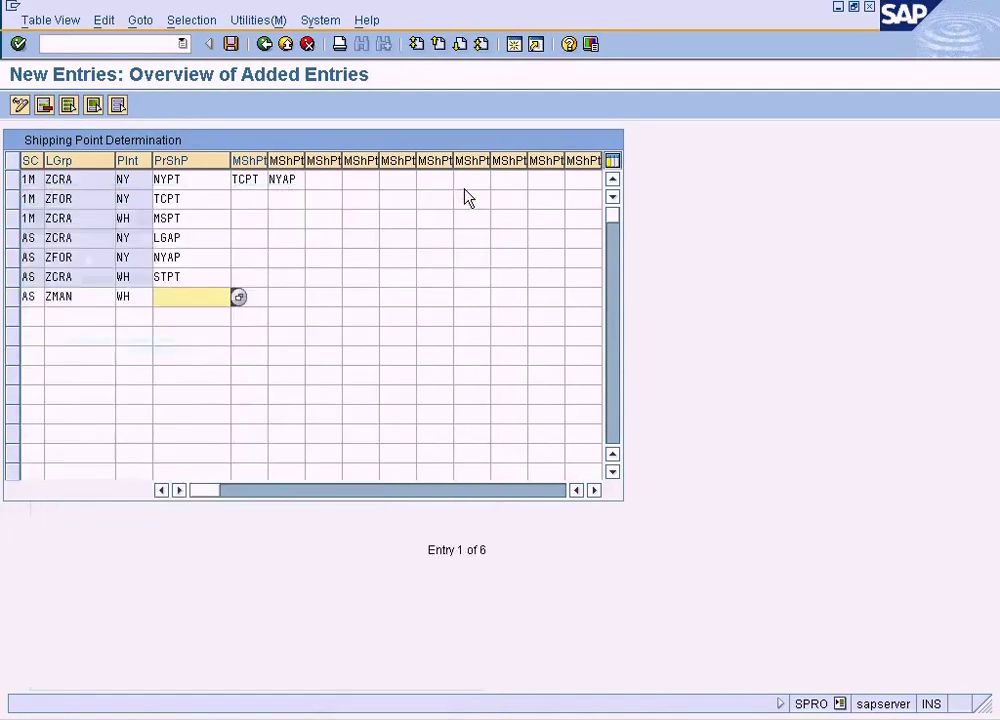
key("alt+Tab")
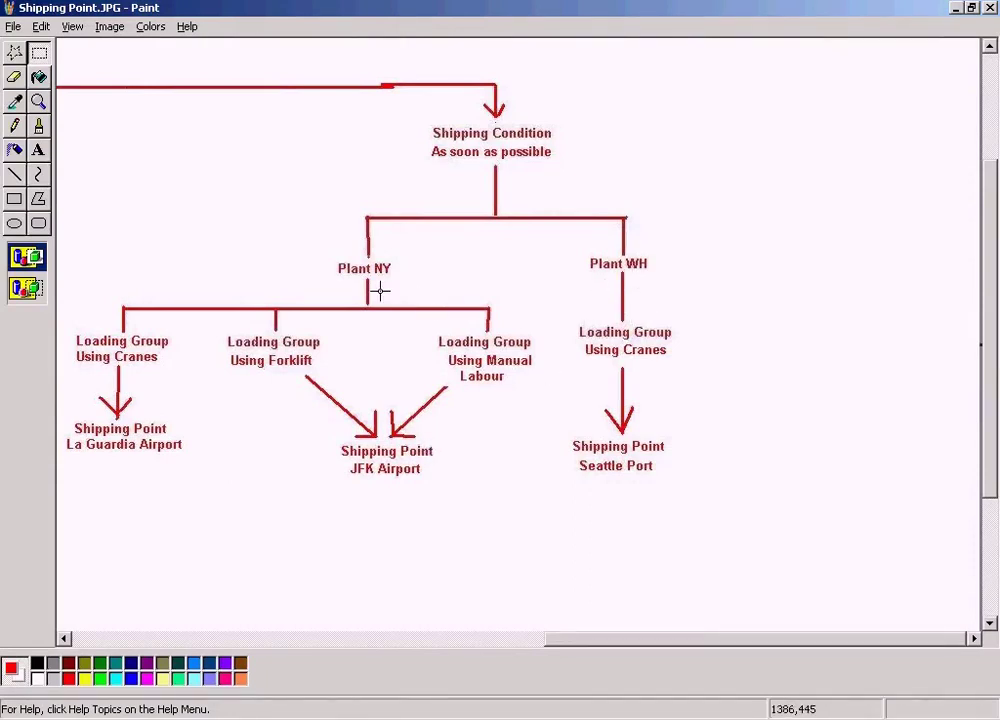
key("alt+Tab")
key("alt+Tab")
key("alt+Tab")
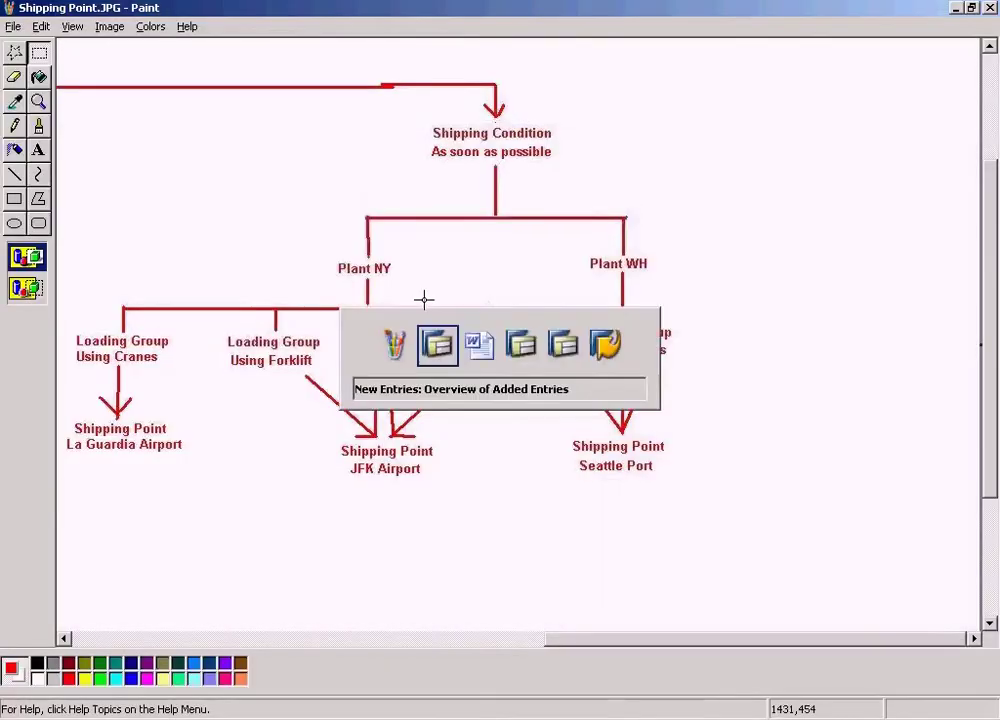
left_click(130, 295)
type("NY")
key("Tab")
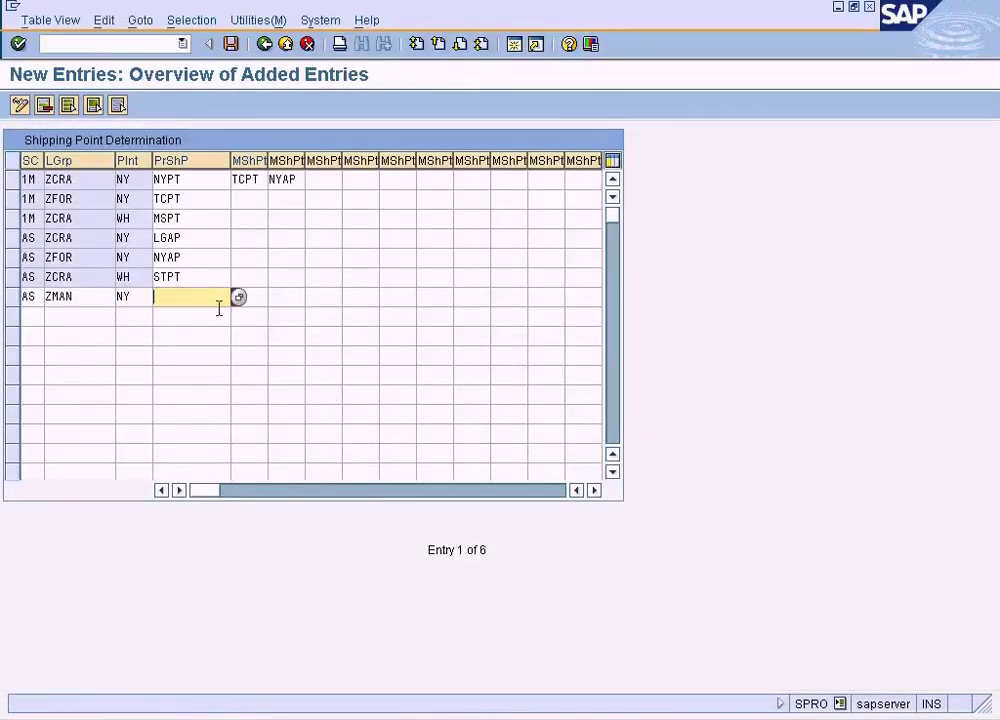
- Set the AS / ZMAN / NY row's shipping point to NYAP and save the table
left_click(238, 297)
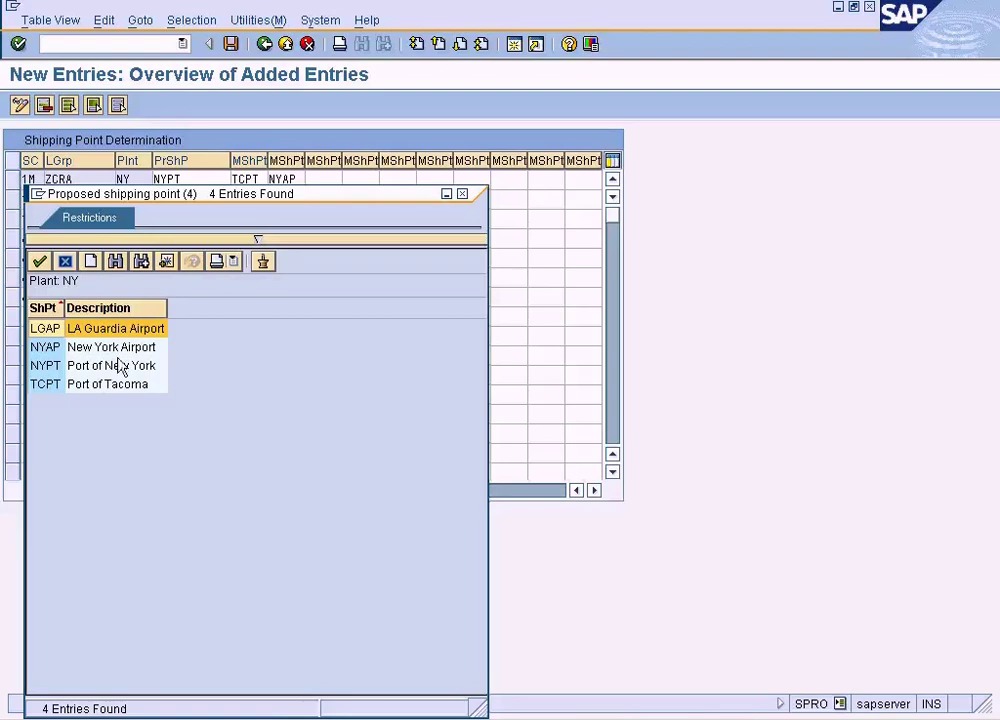
double_click(118, 356)
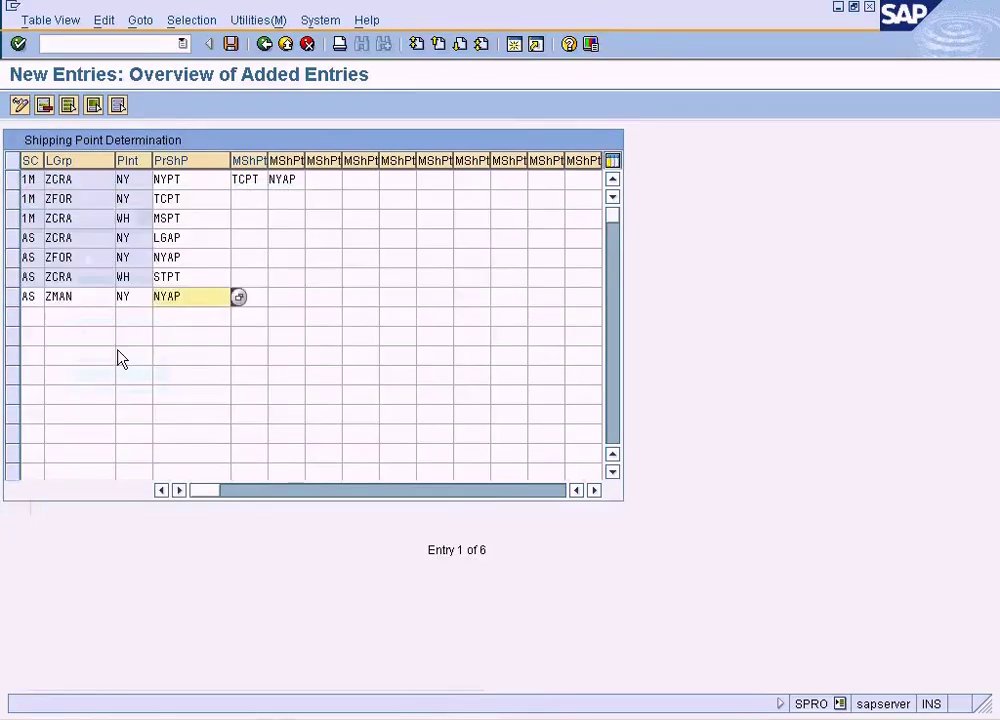
key("alt+Tab")
key("alt+Tab")
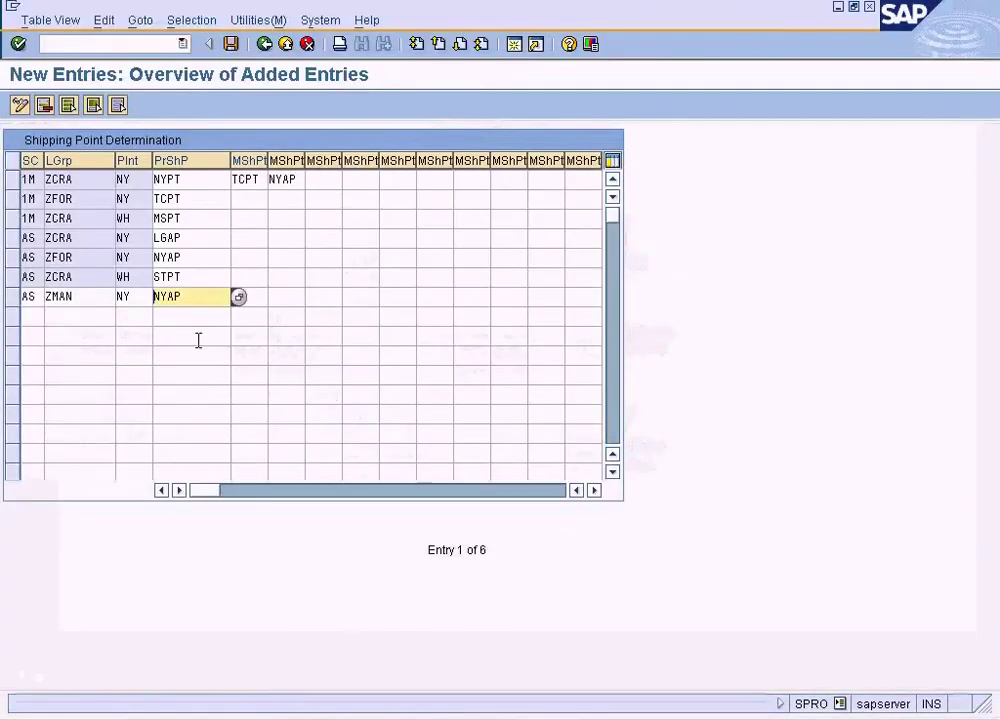
key("alt+Tab")
key("alt+Tab")
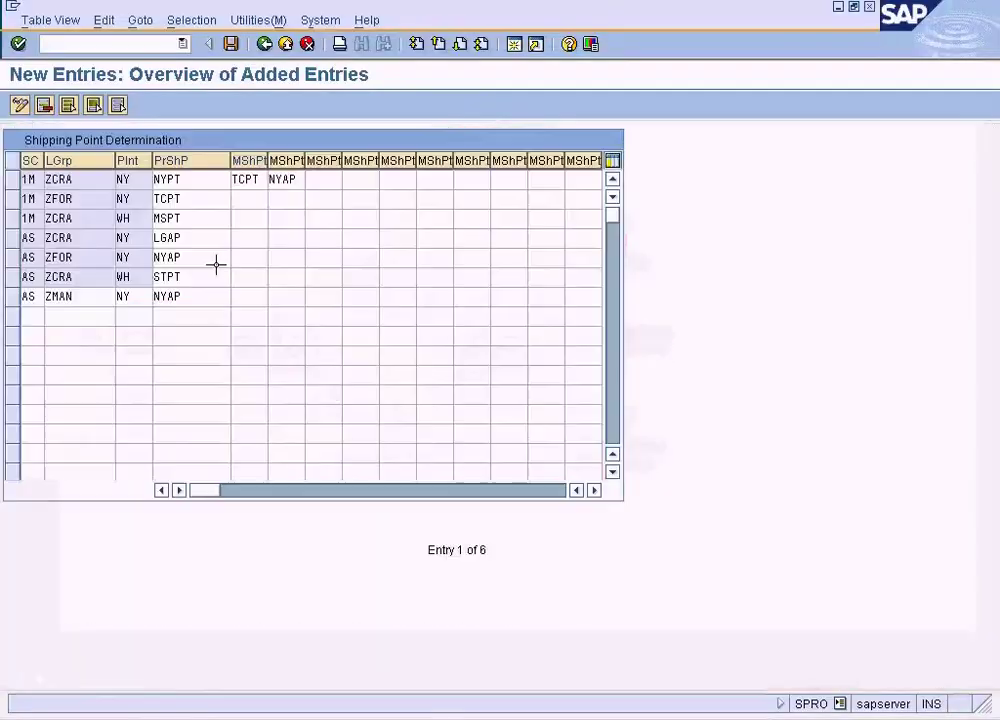
left_click(231, 45)
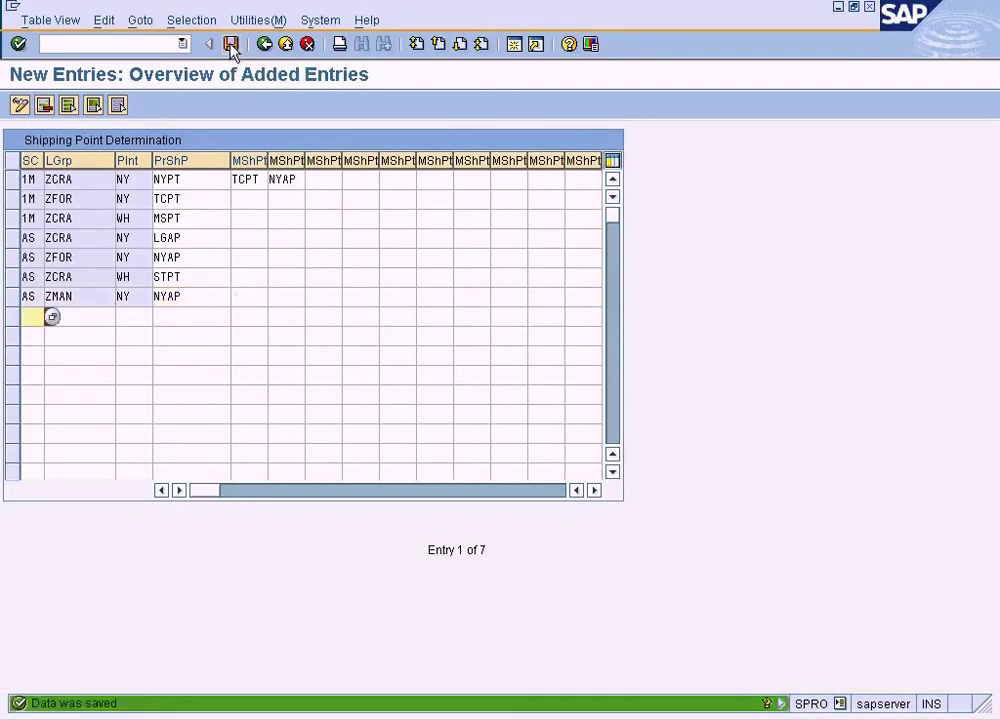
left_click(137, 298)
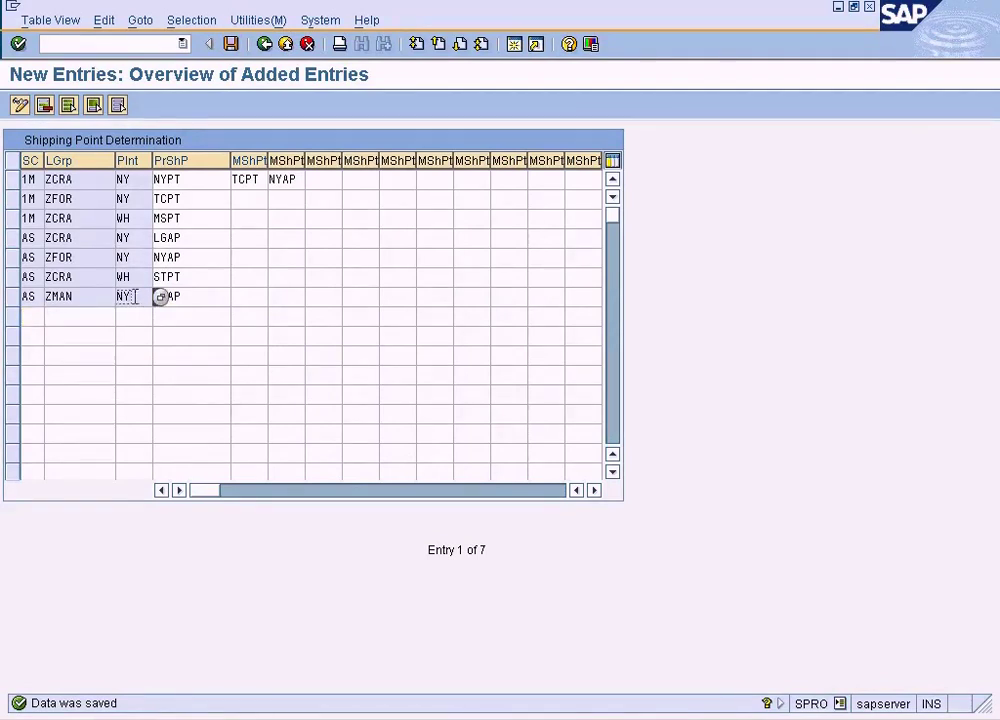
- Review the seventh row's plant NY and shipping point NYAP
left_click_drag(133, 296, 95, 297)
left_click(191, 298)
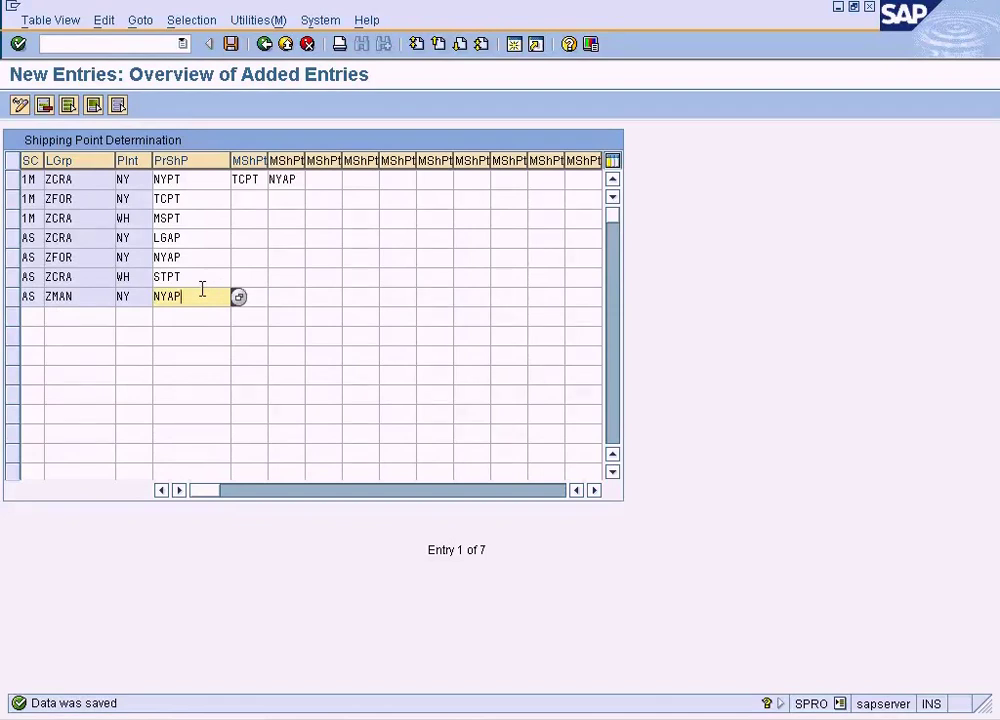
left_click(147, 296)
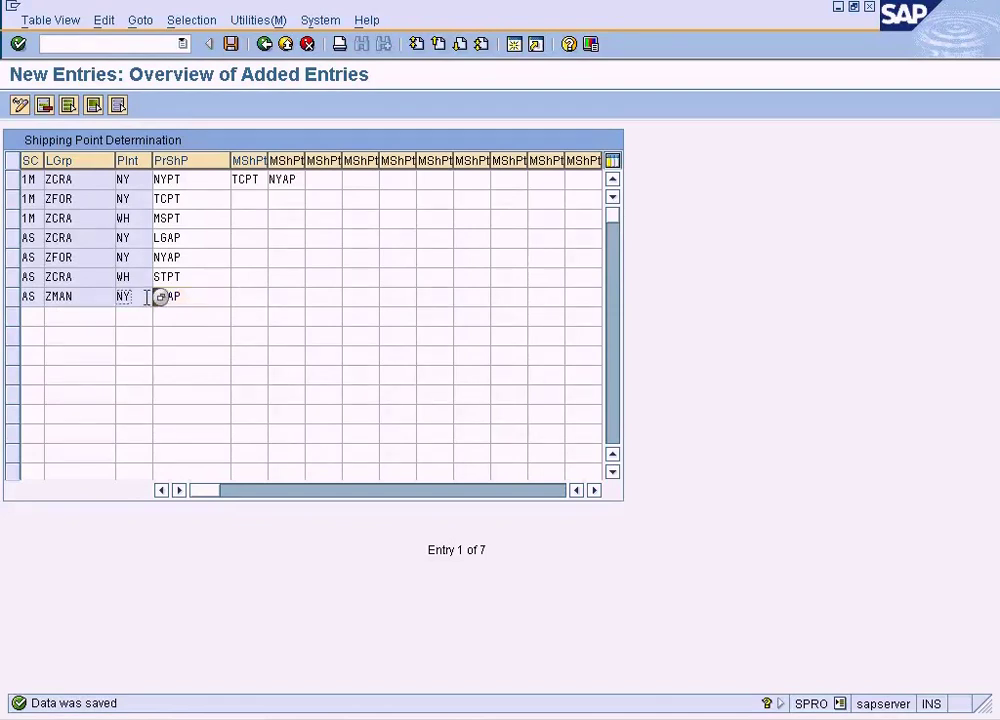
left_click(212, 295)
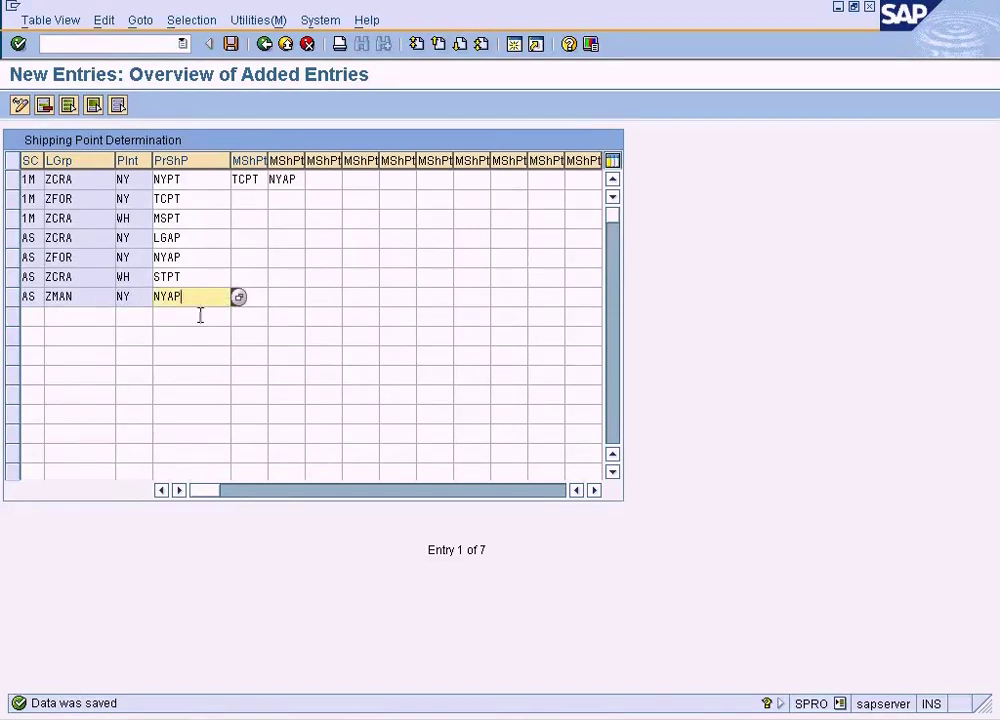
- Add an eighth row 1M / ZMAN / NY with shipping point TCPT (Port of Tacoma) and save
left_click(33, 317)
type("1m")
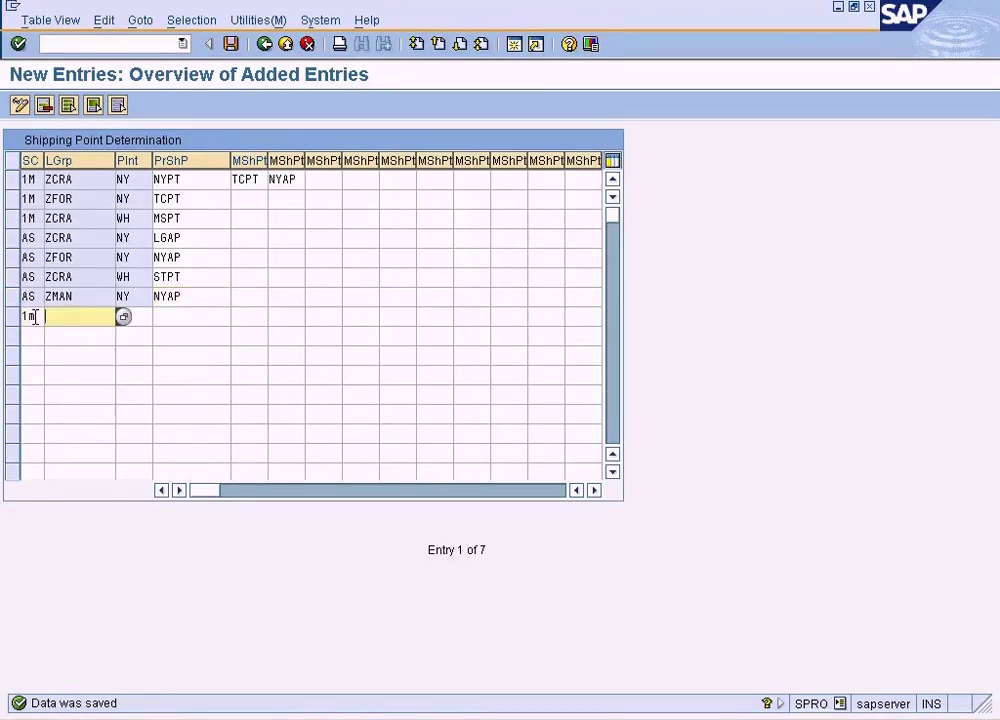
key("Tab")
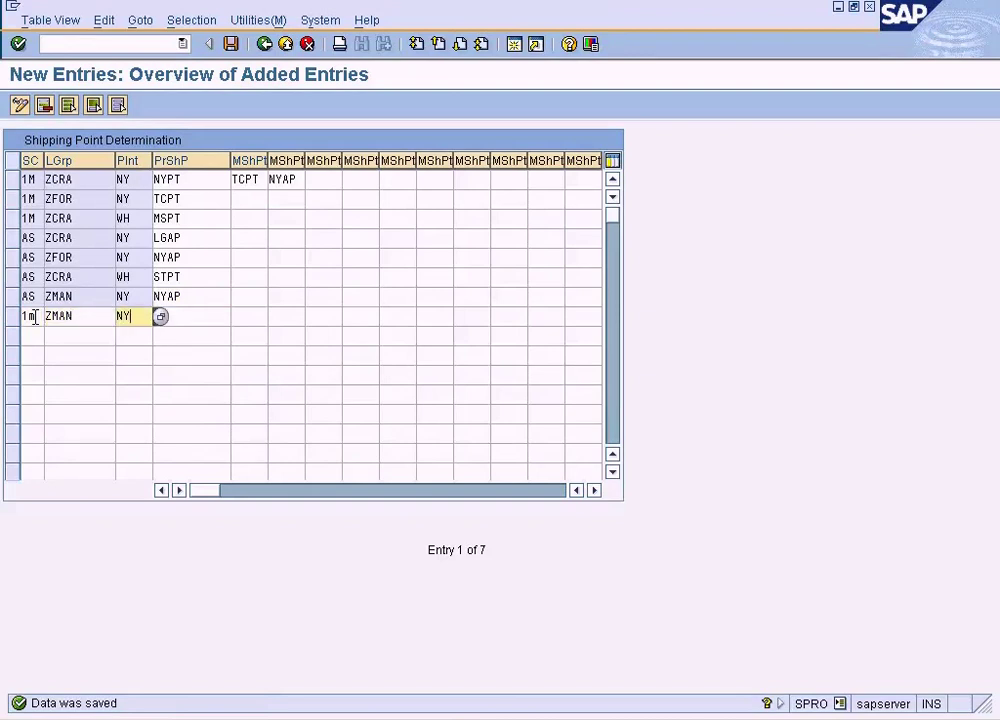
key("Tab")
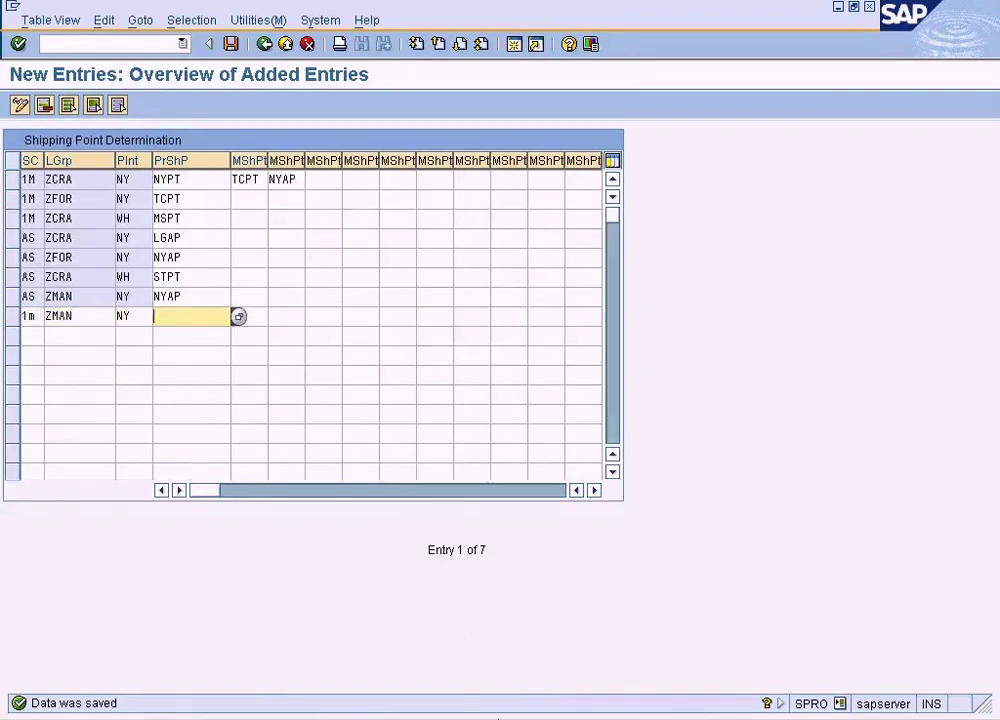
key("alt+Tab")
left_click(196, 639)
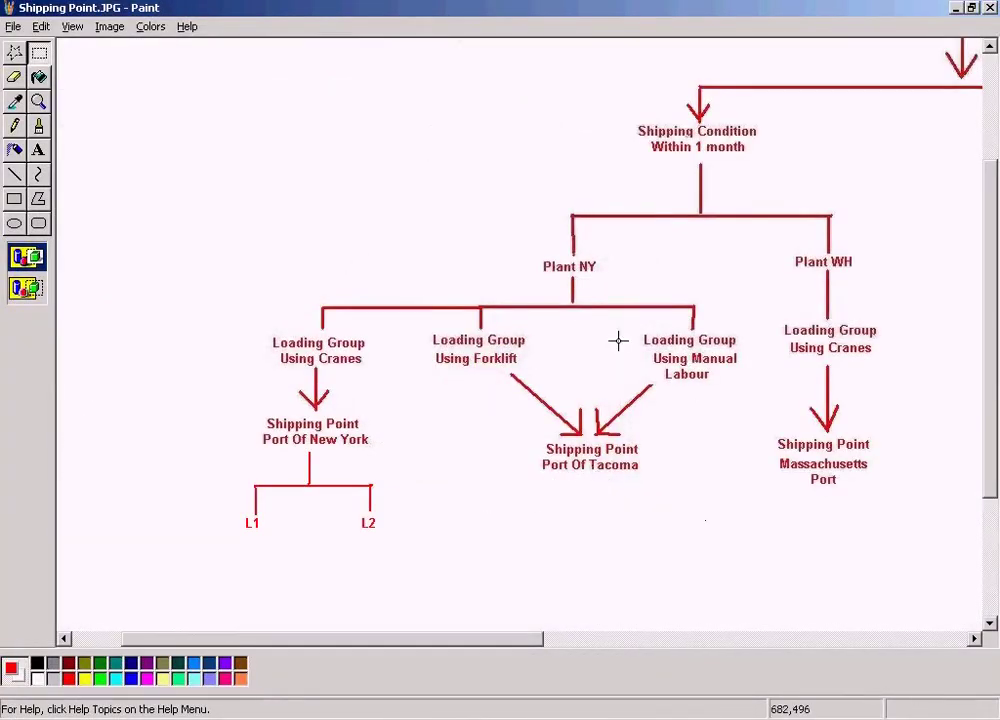
key("alt+Tab")
left_click(240, 318)
left_click(140, 390)
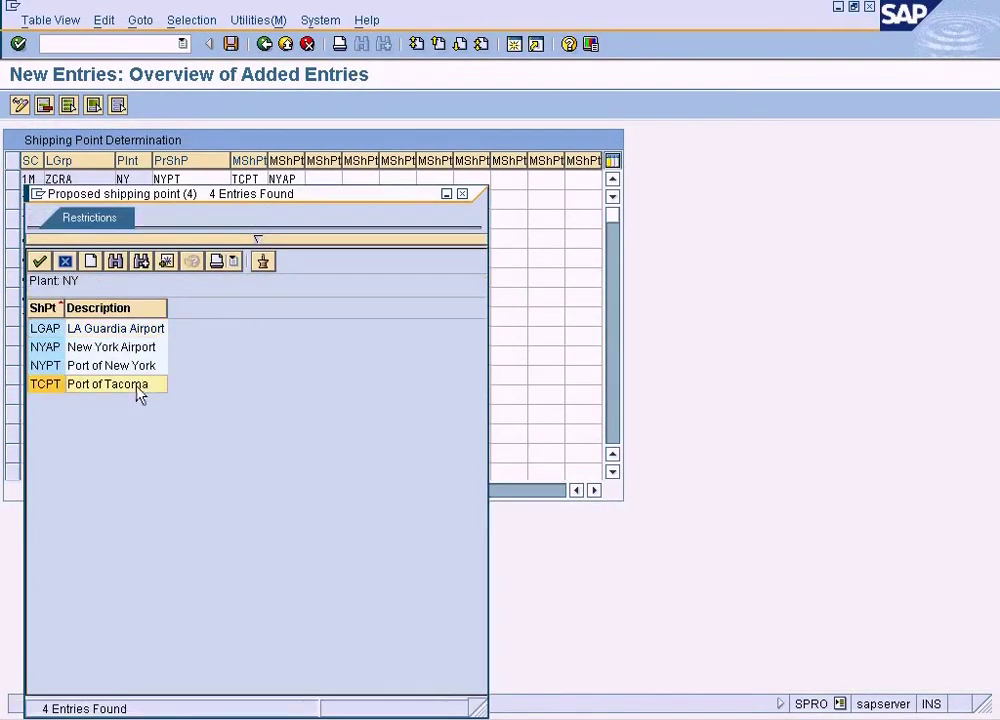
double_click(140, 390)
left_click(231, 44)
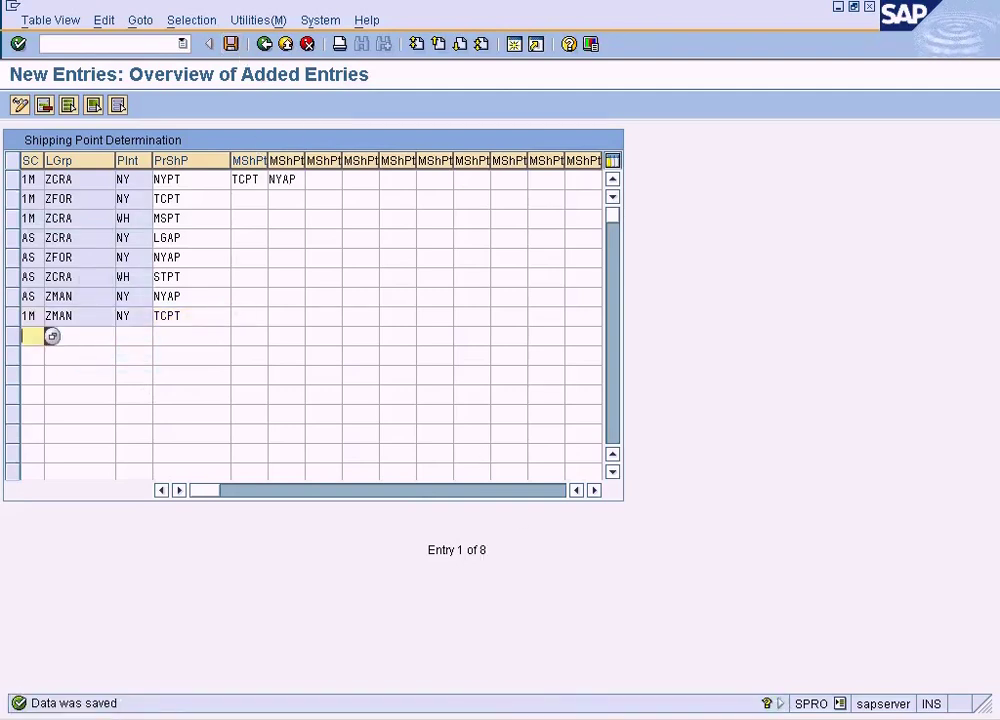
key("alt+Tab")
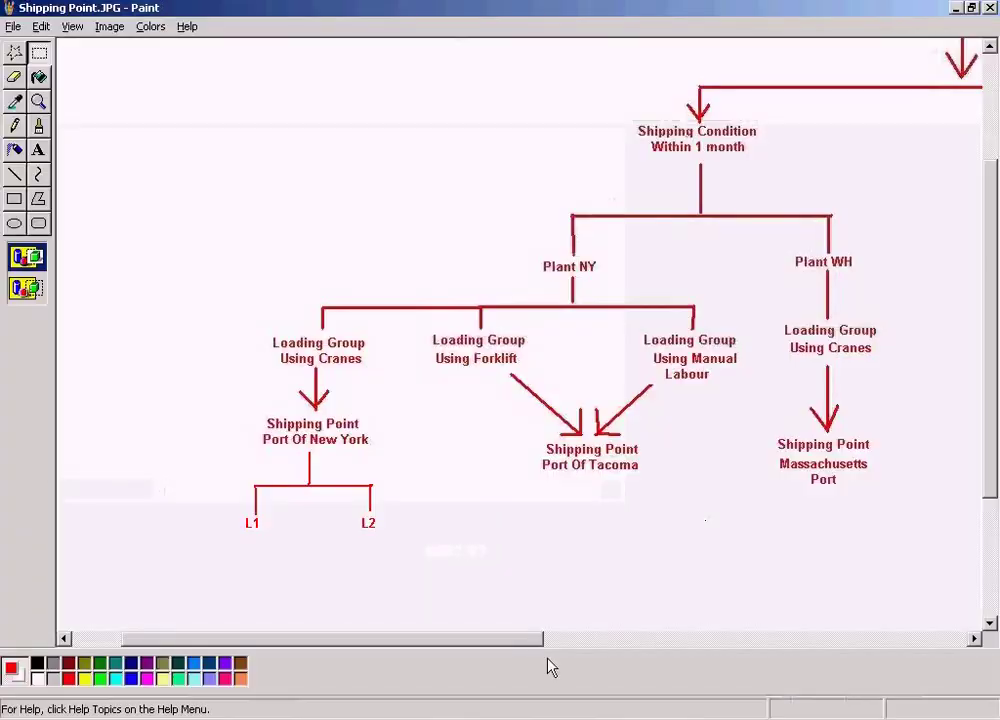
left_click_drag(993, 480, 989, 404)
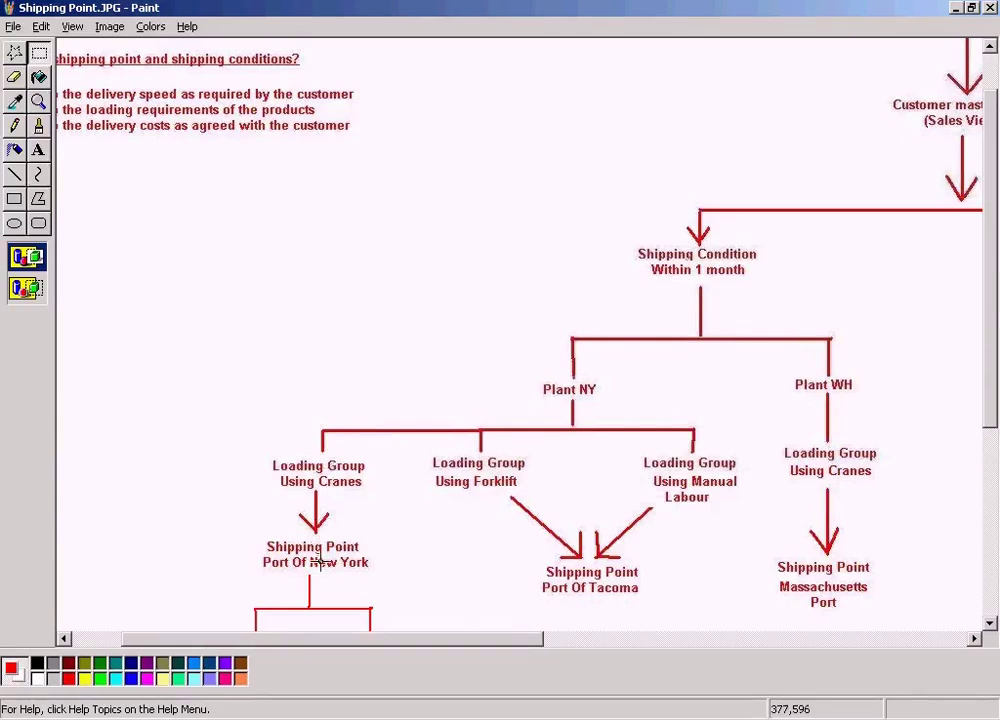
key("alt+Tab")
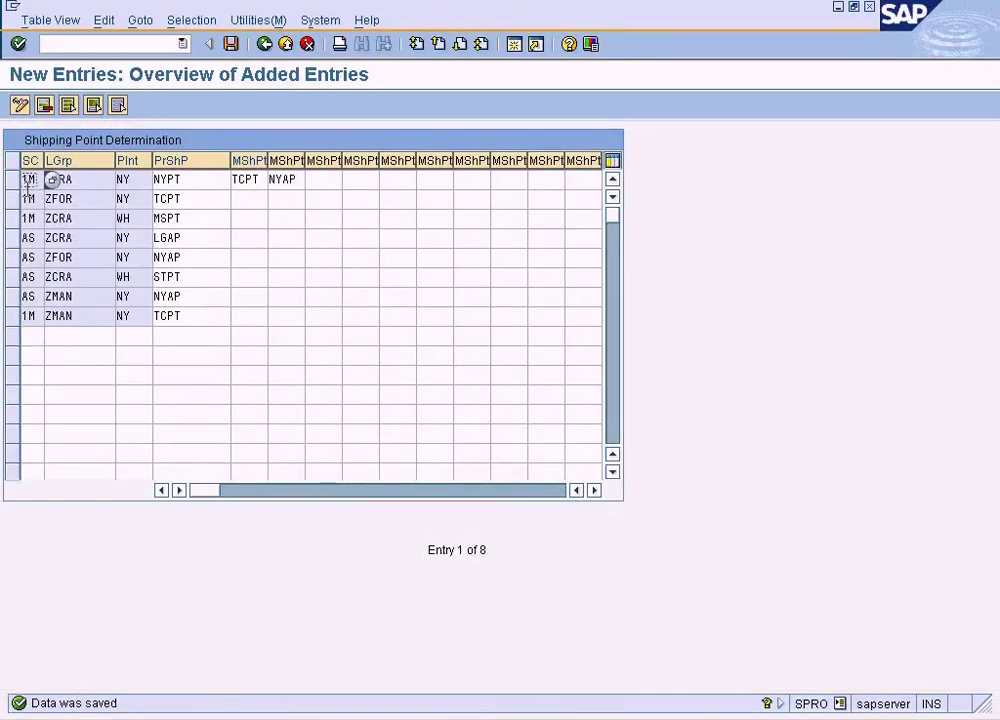
left_click(75, 180)
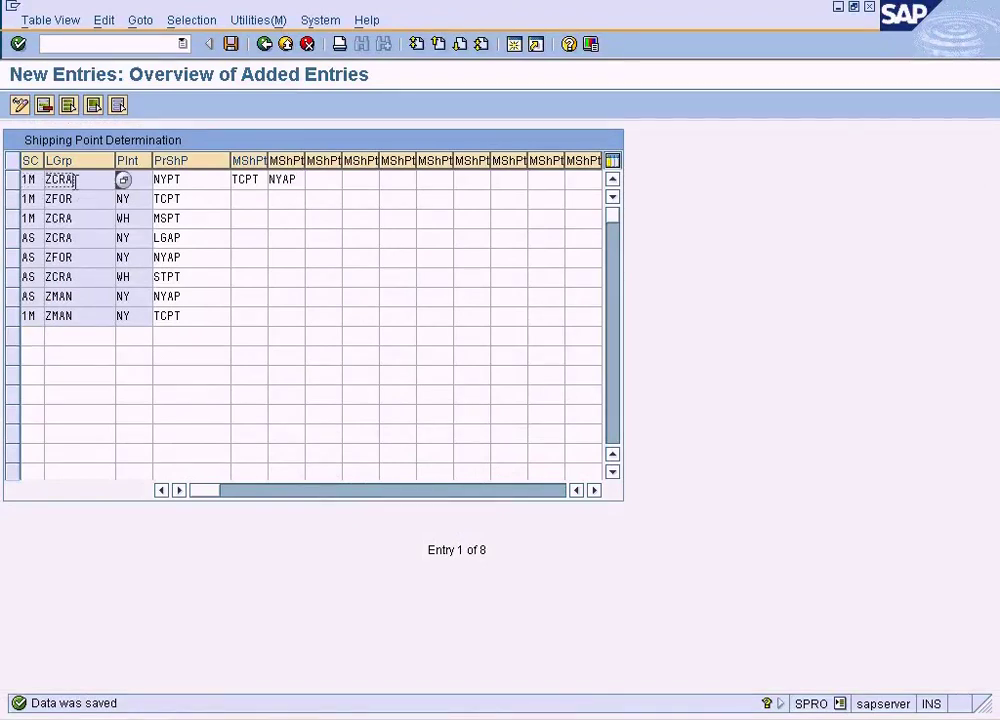
left_click(137, 179)
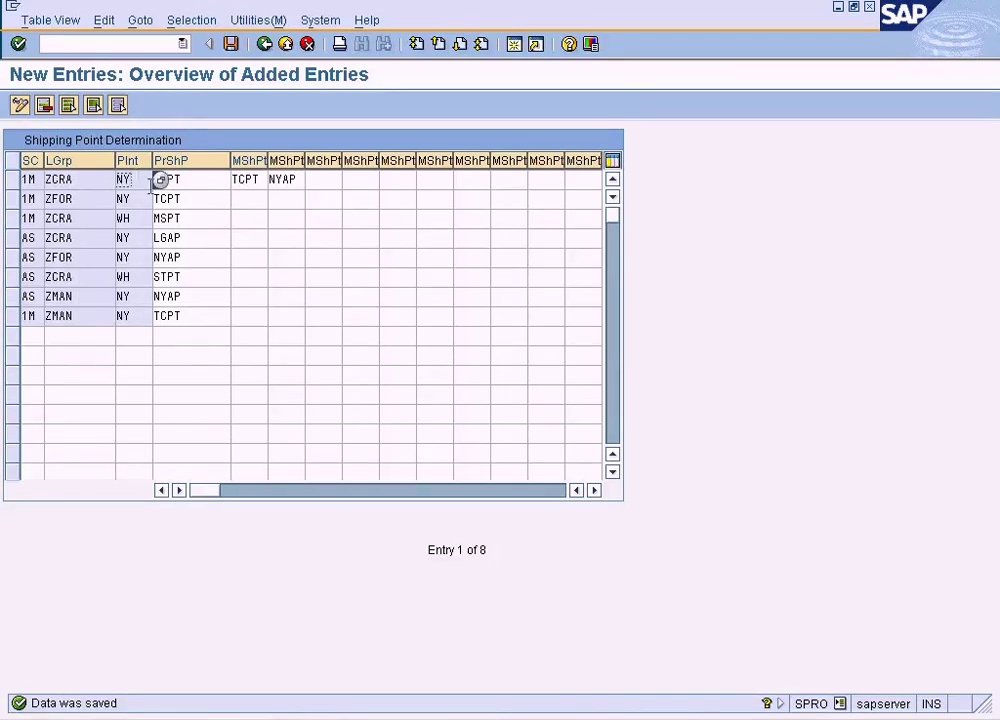
left_click(200, 176)
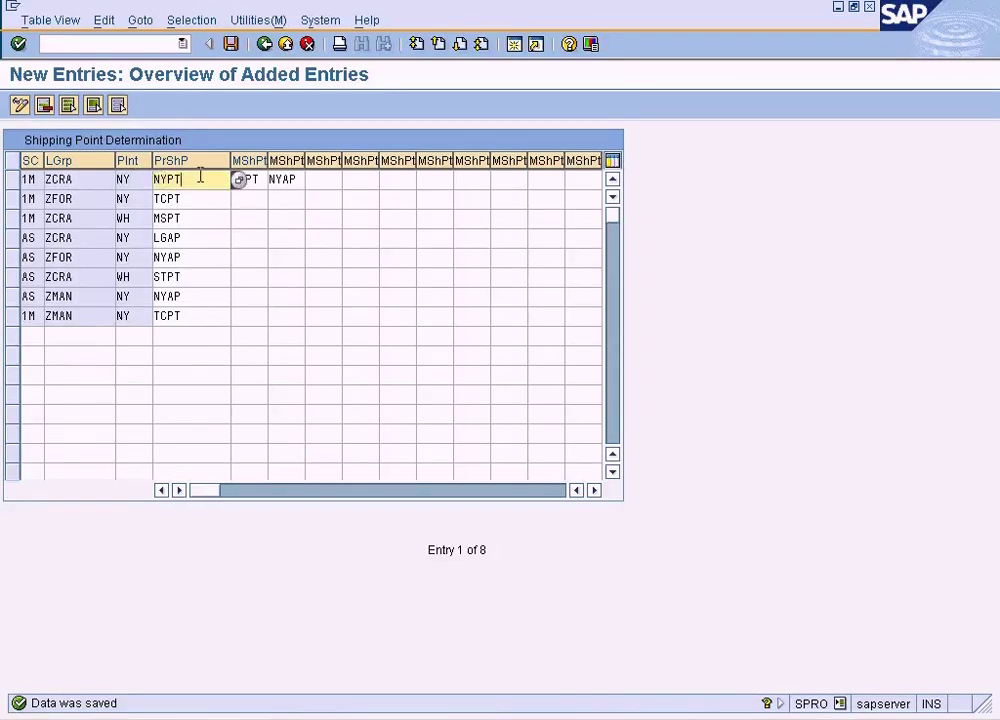
key("alt+Tab")
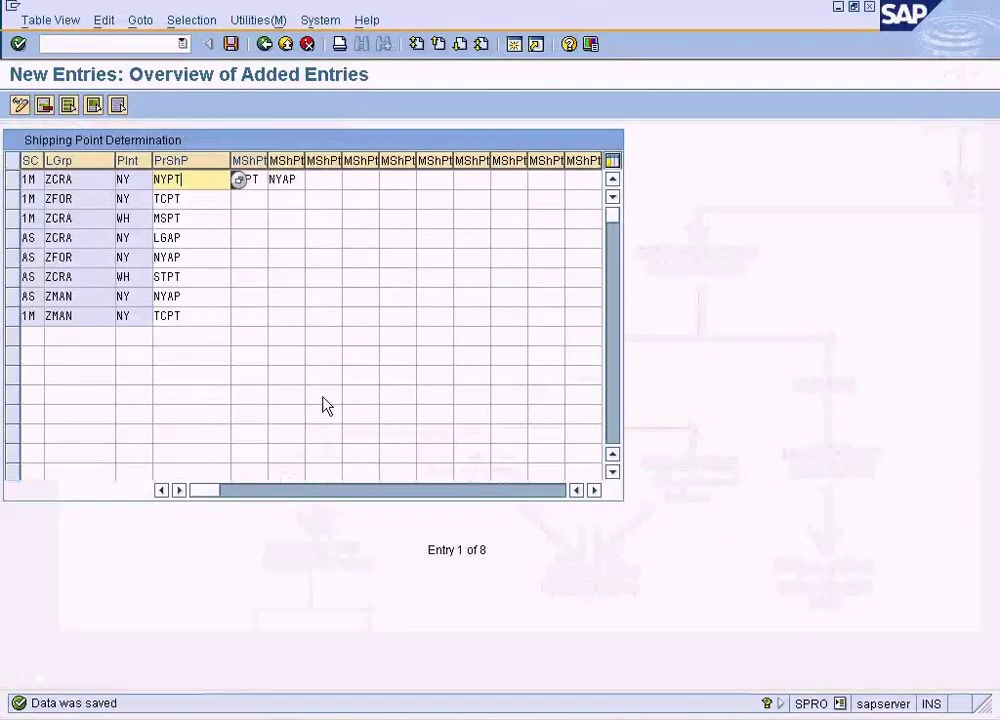
left_click(73, 197)
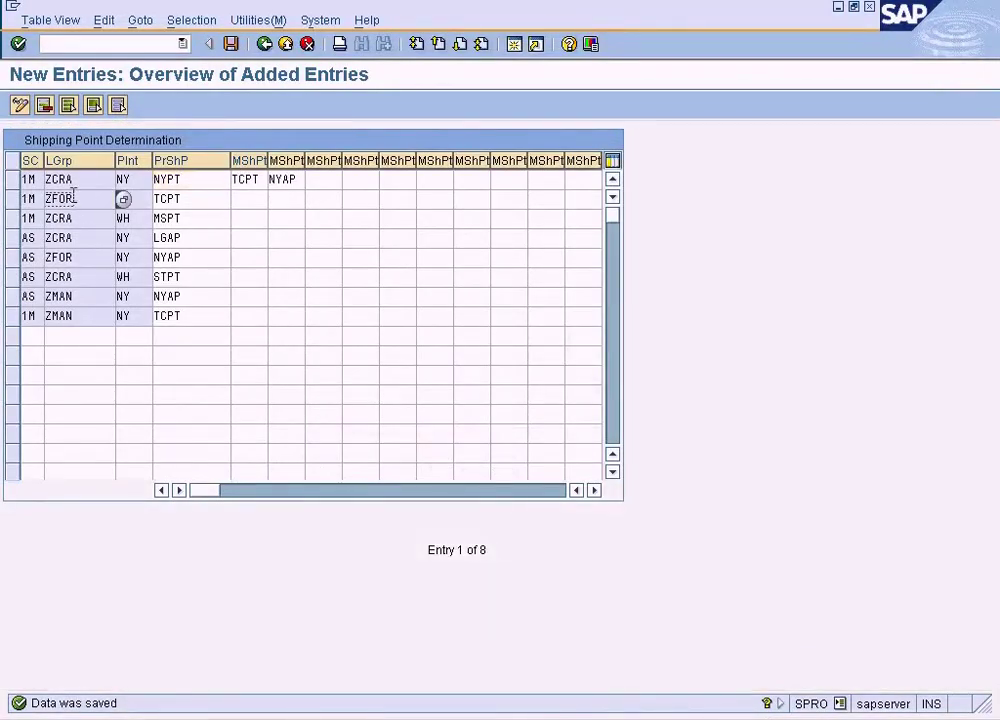
left_click(188, 200)
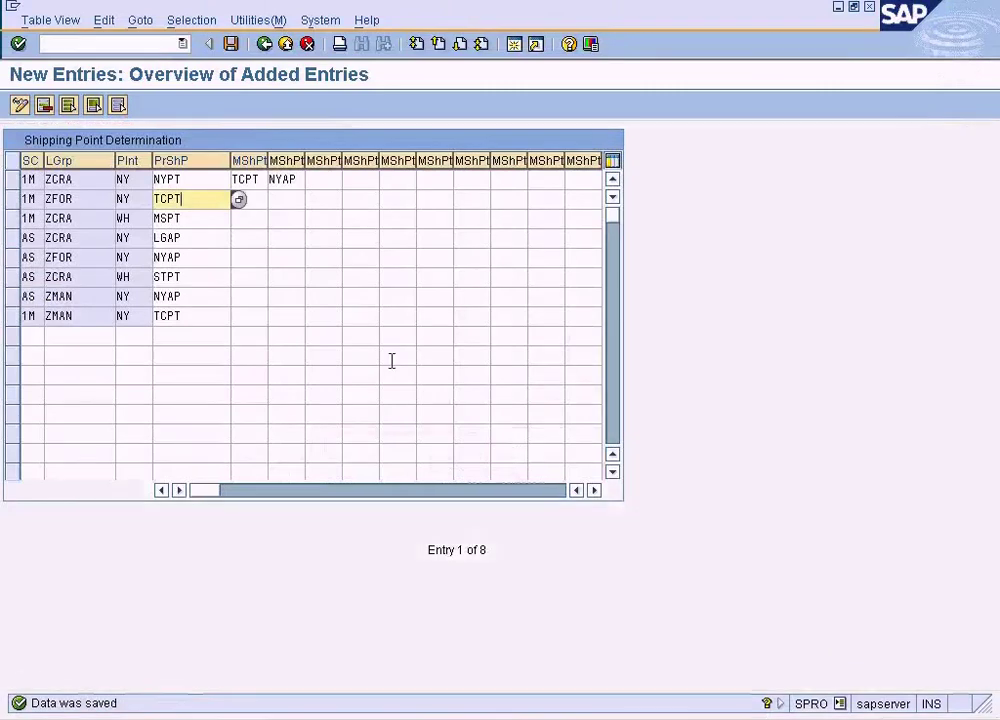
left_click(231, 44)
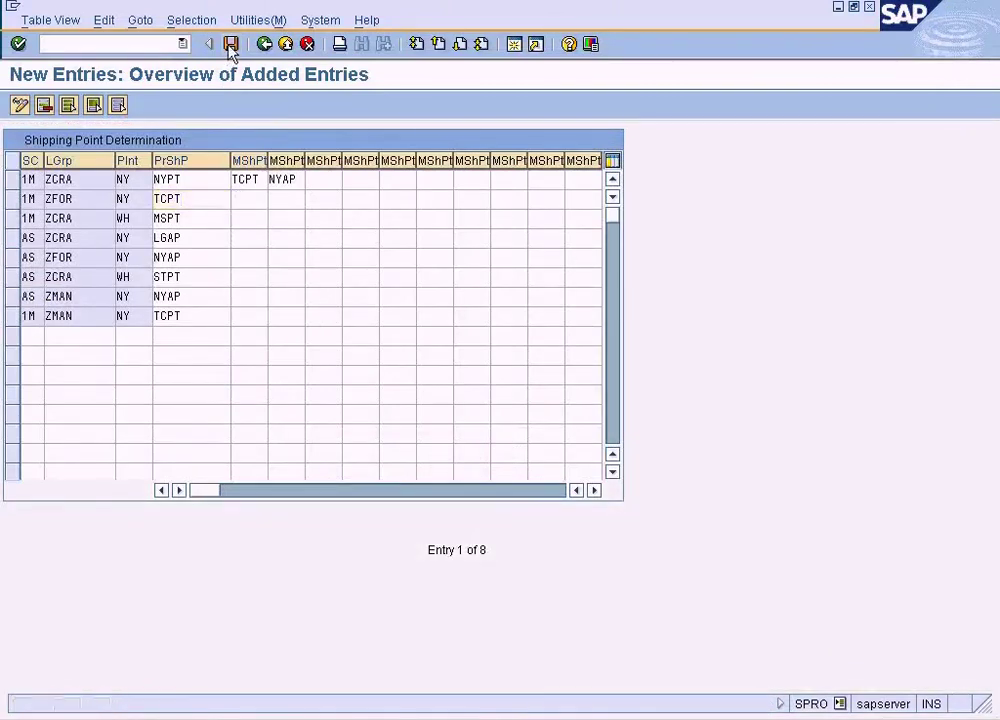
left_click(70, 238)
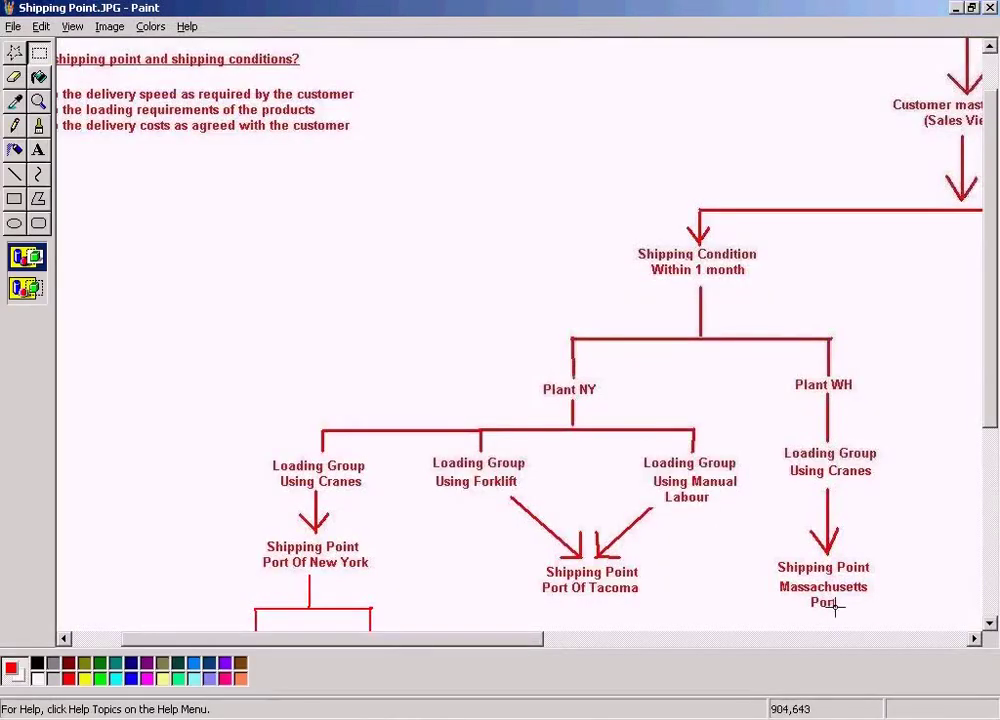
left_click(859, 640)
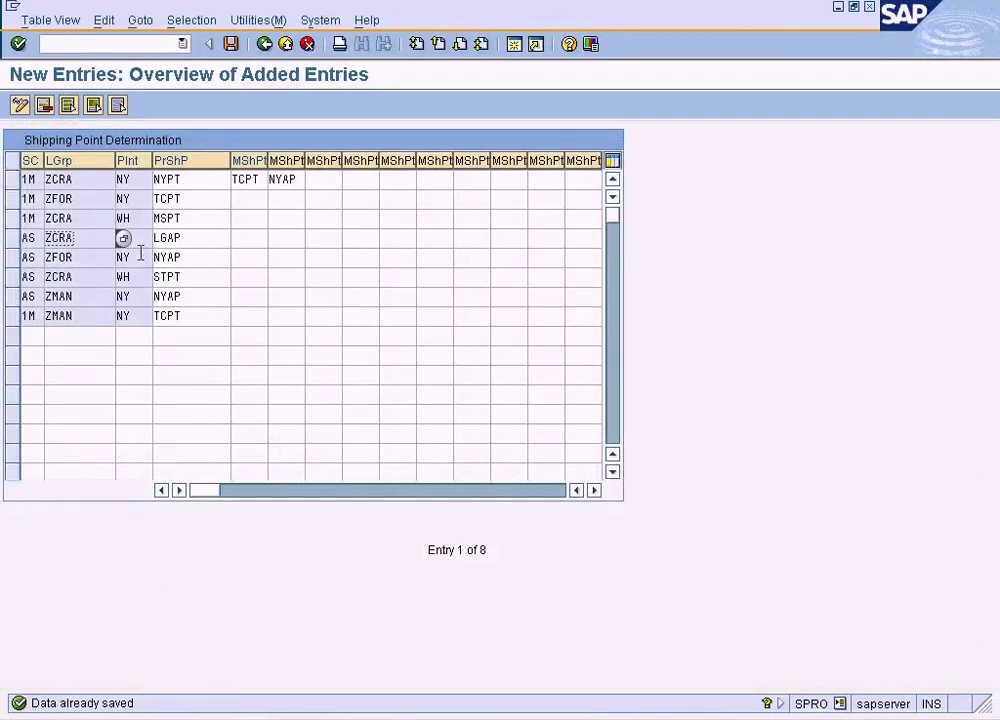
- Compare row 4's values ZCRA, NY and LGAP against the shipping point diagram
left_click(141, 241)
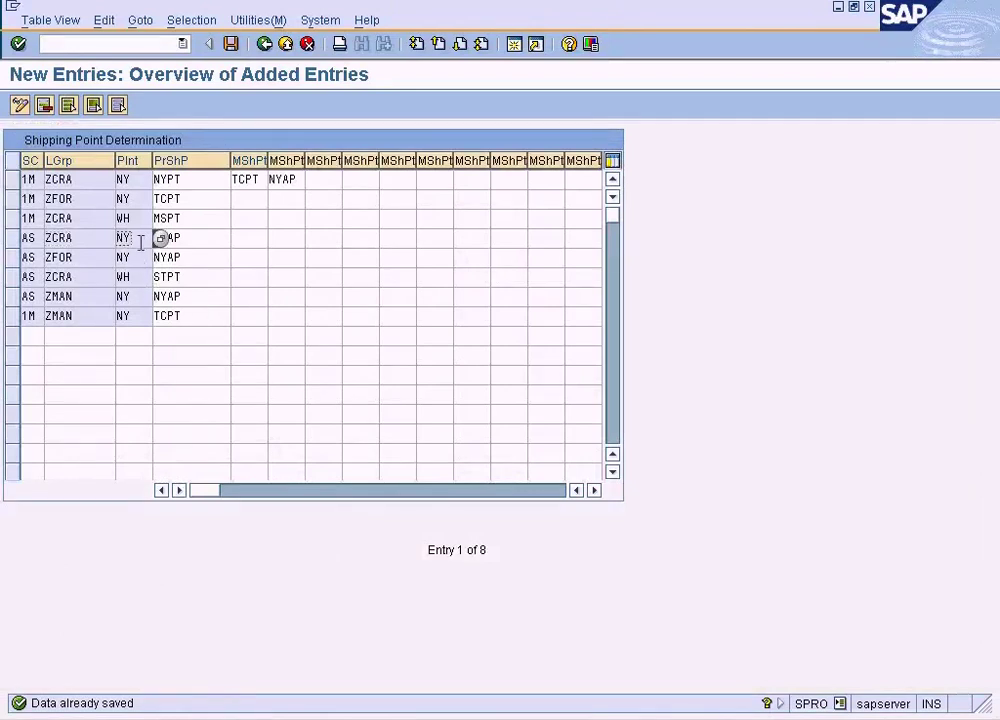
left_click(87, 241)
key("shift+Home")
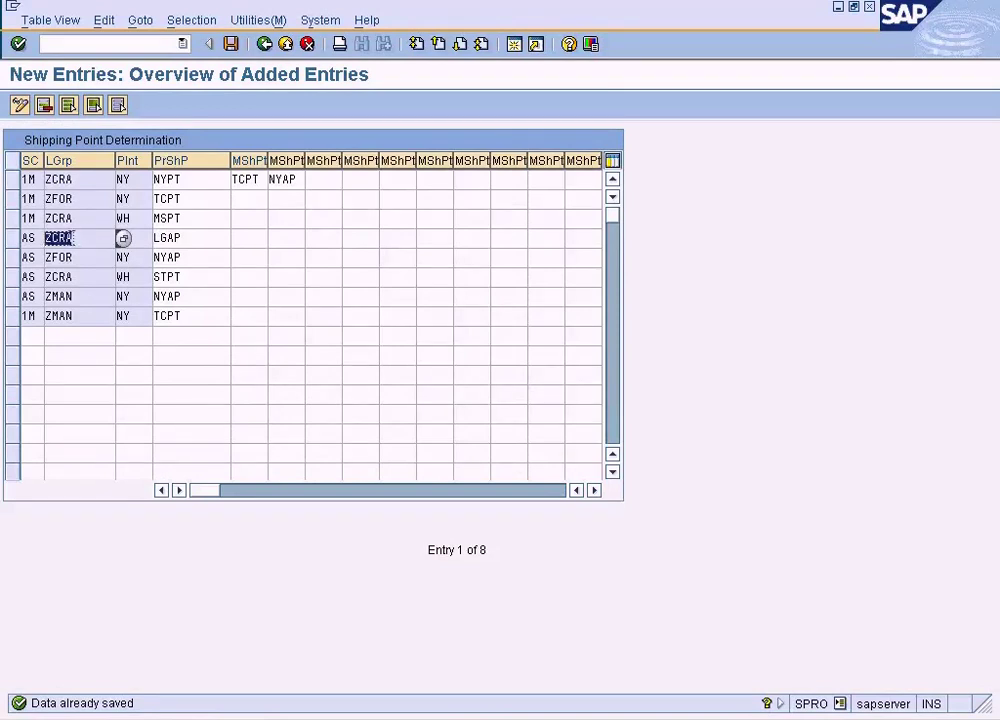
left_click(190, 240)
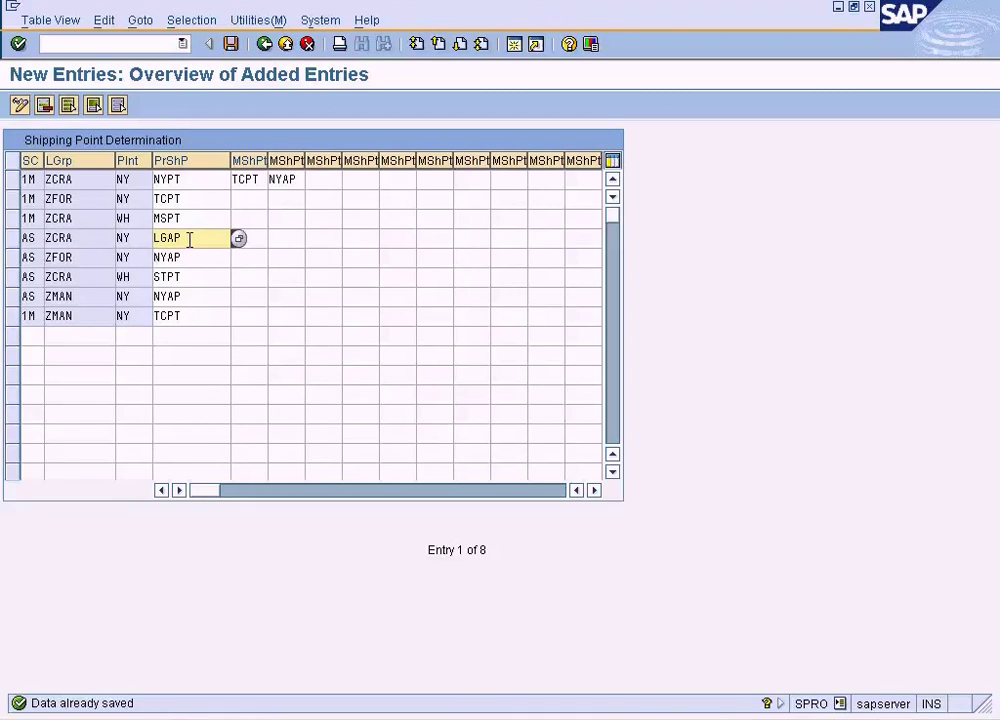
key("alt+Tab")
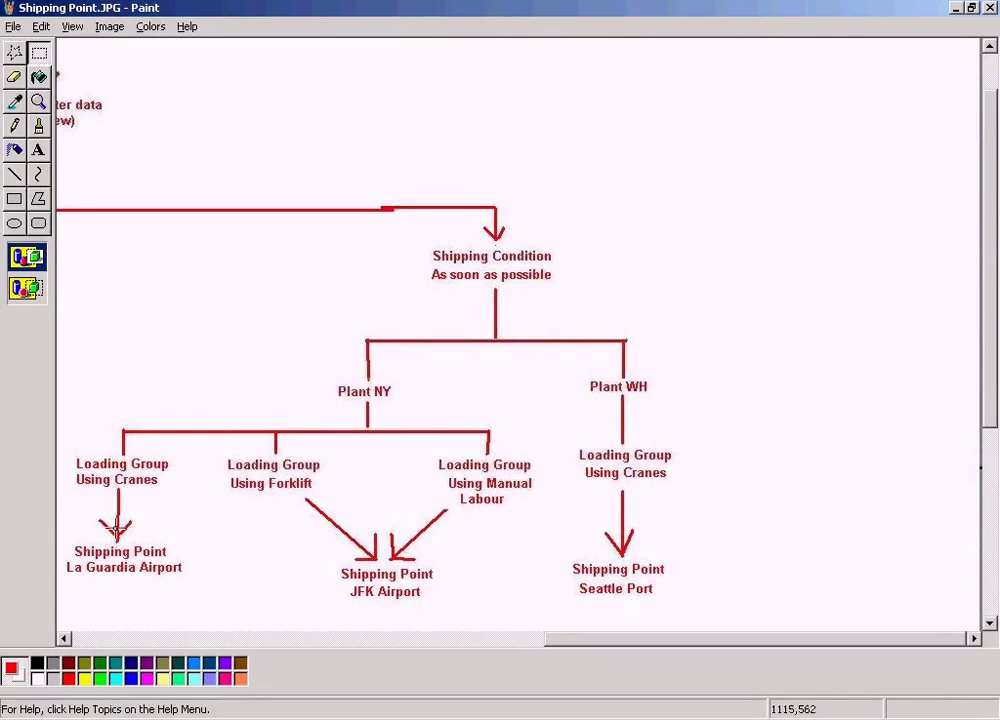
key("alt+Tab")
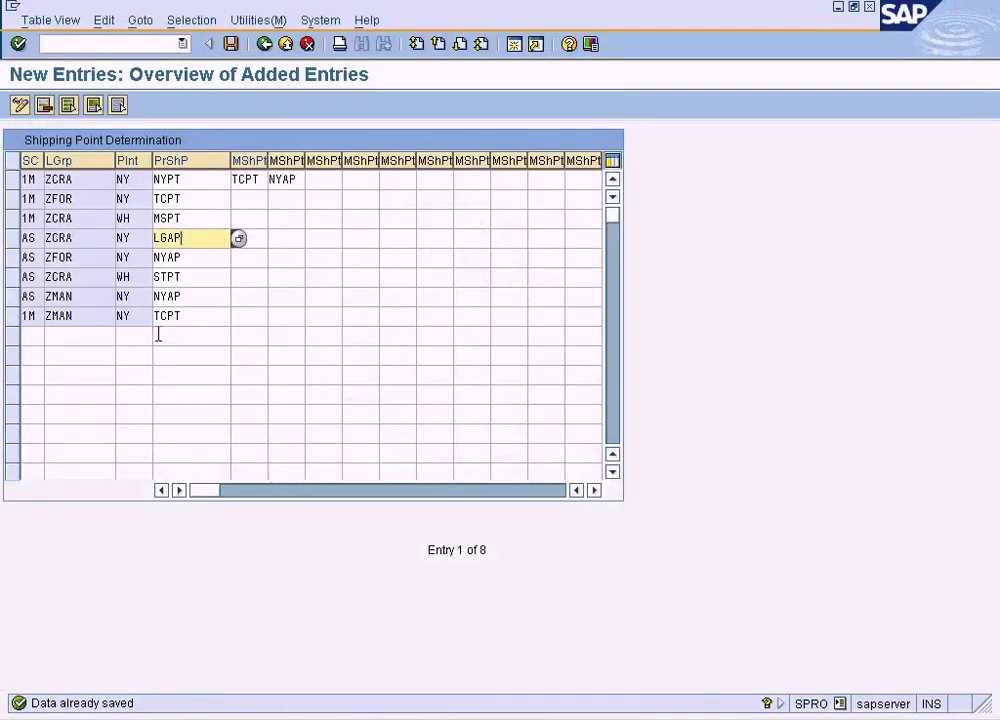
left_click(12, 240)
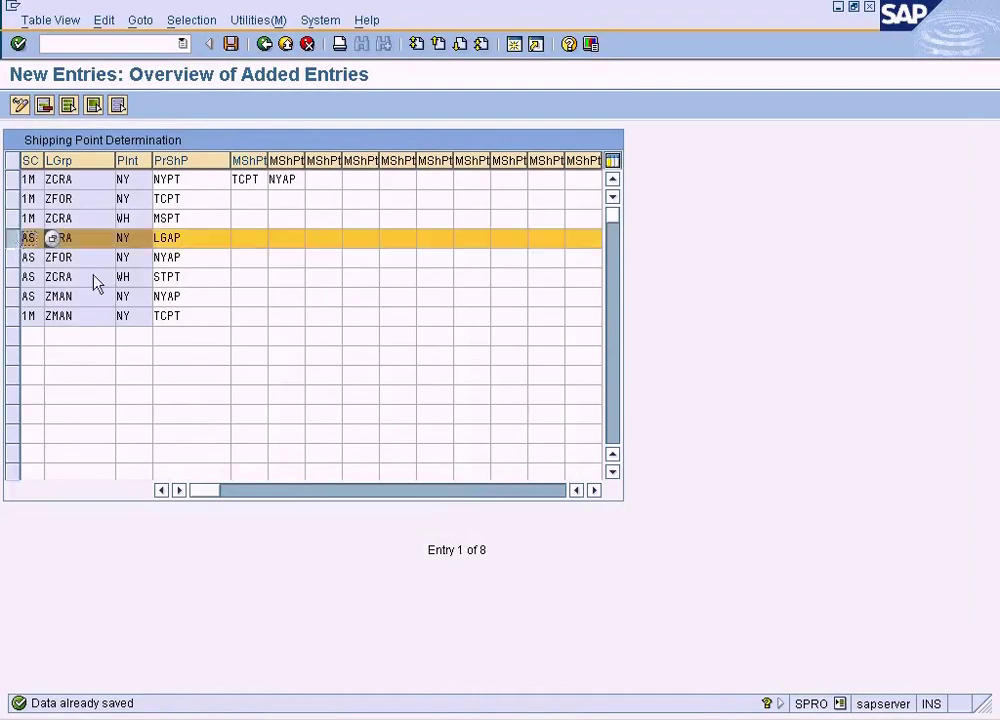
key("alt+Tab")
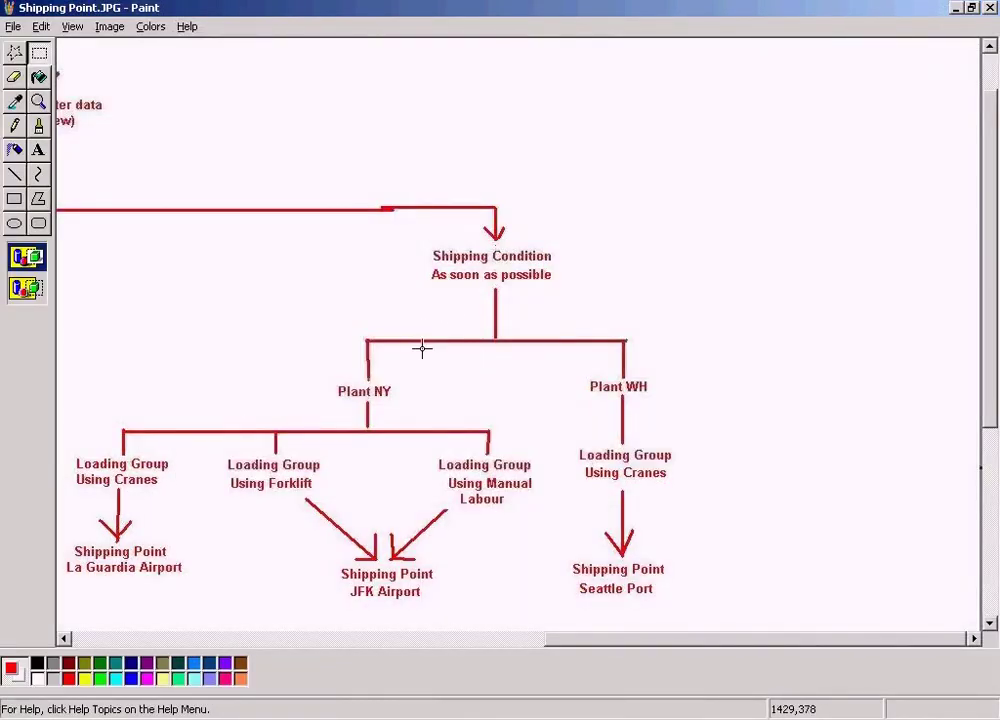
key("alt+Tab")
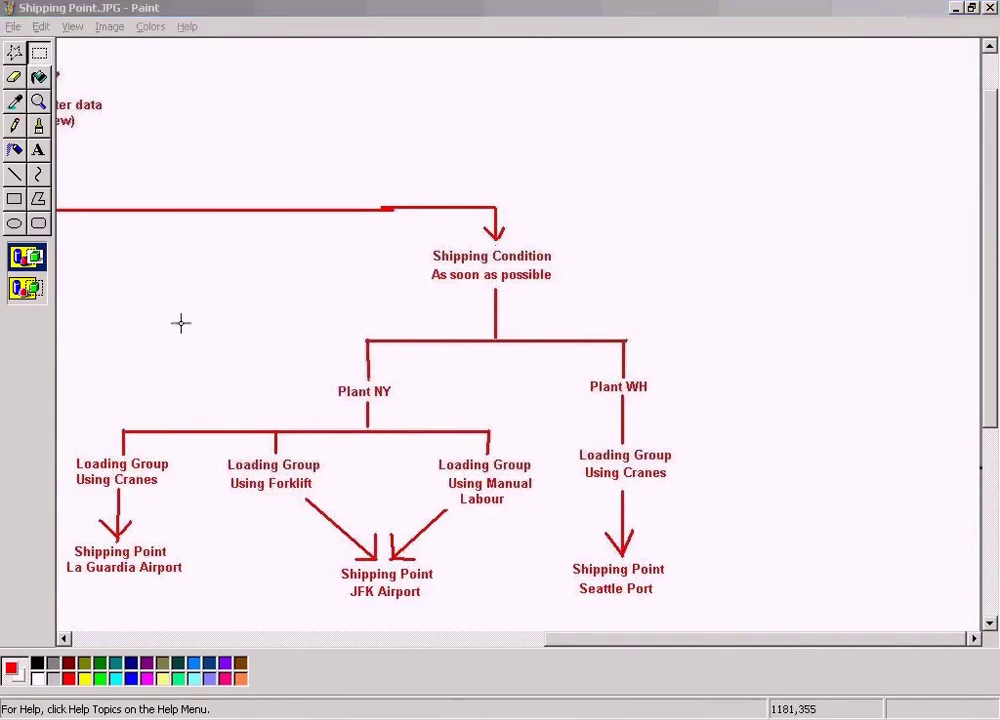
left_click(12, 240)
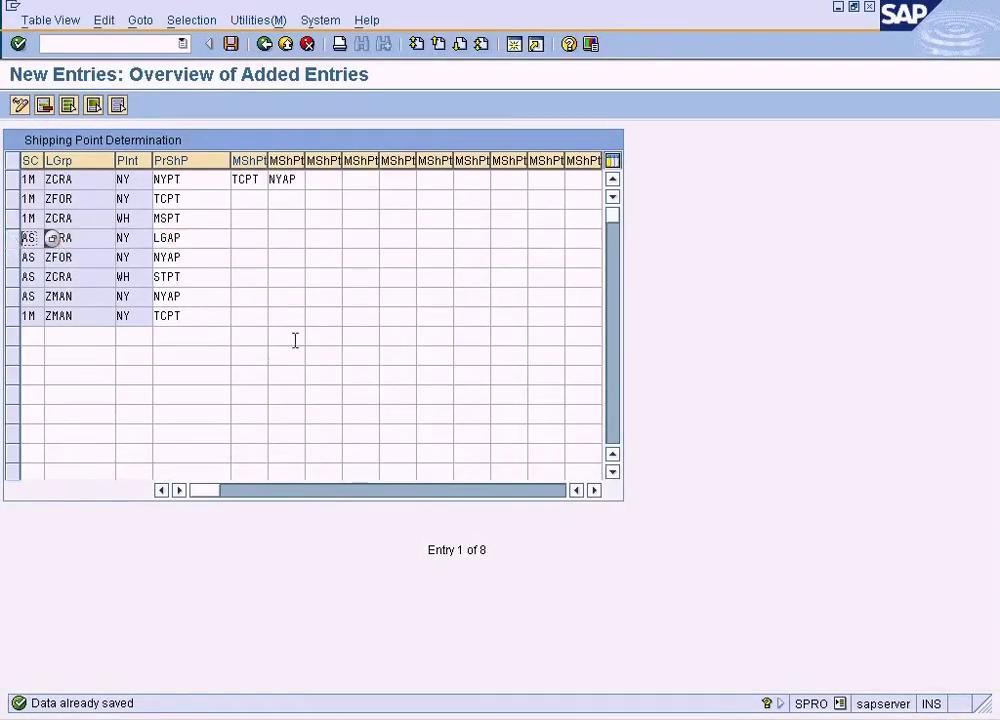
- Bring up the Word training outline and select the Define Shipping Point Determination line
key("alt+Tab")
left_click(407, 364)
left_click(395, 306)
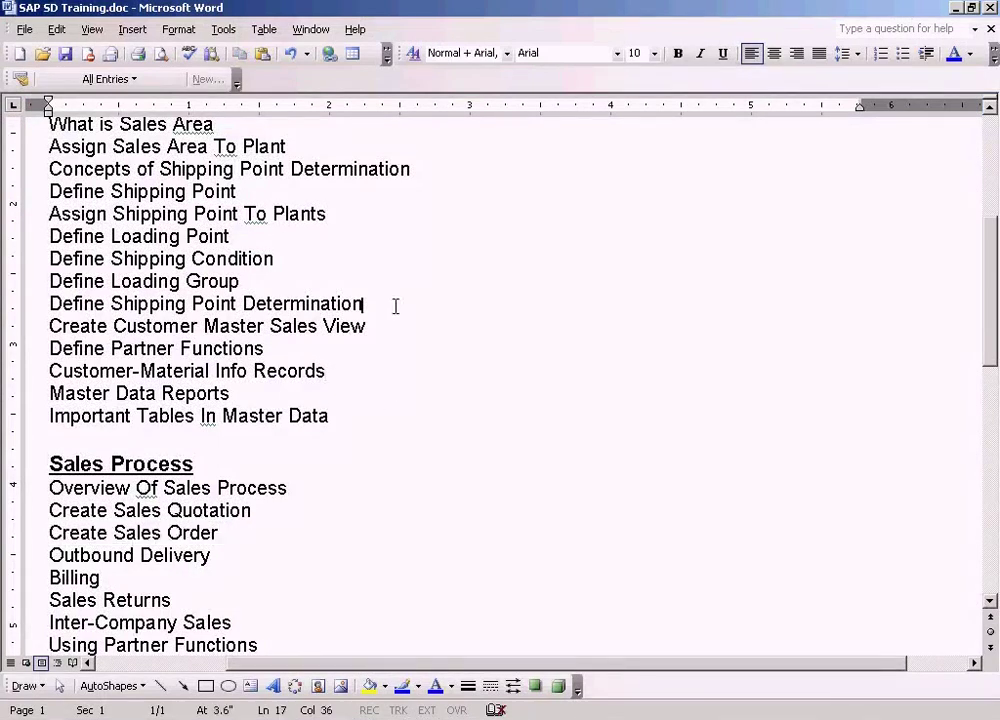
triple_click(395, 306)
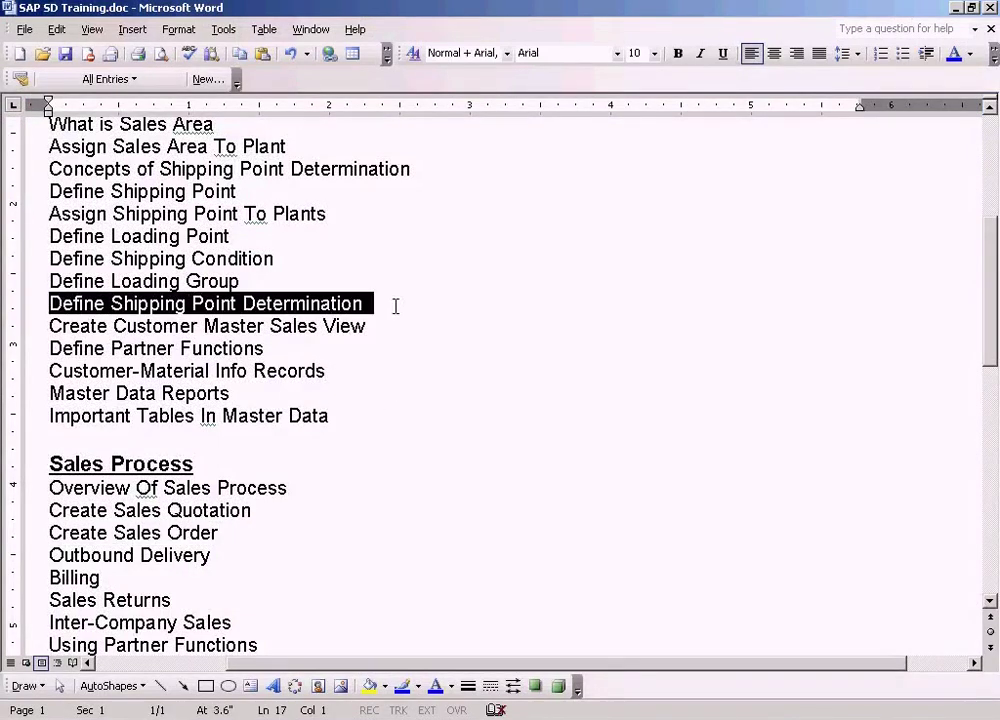